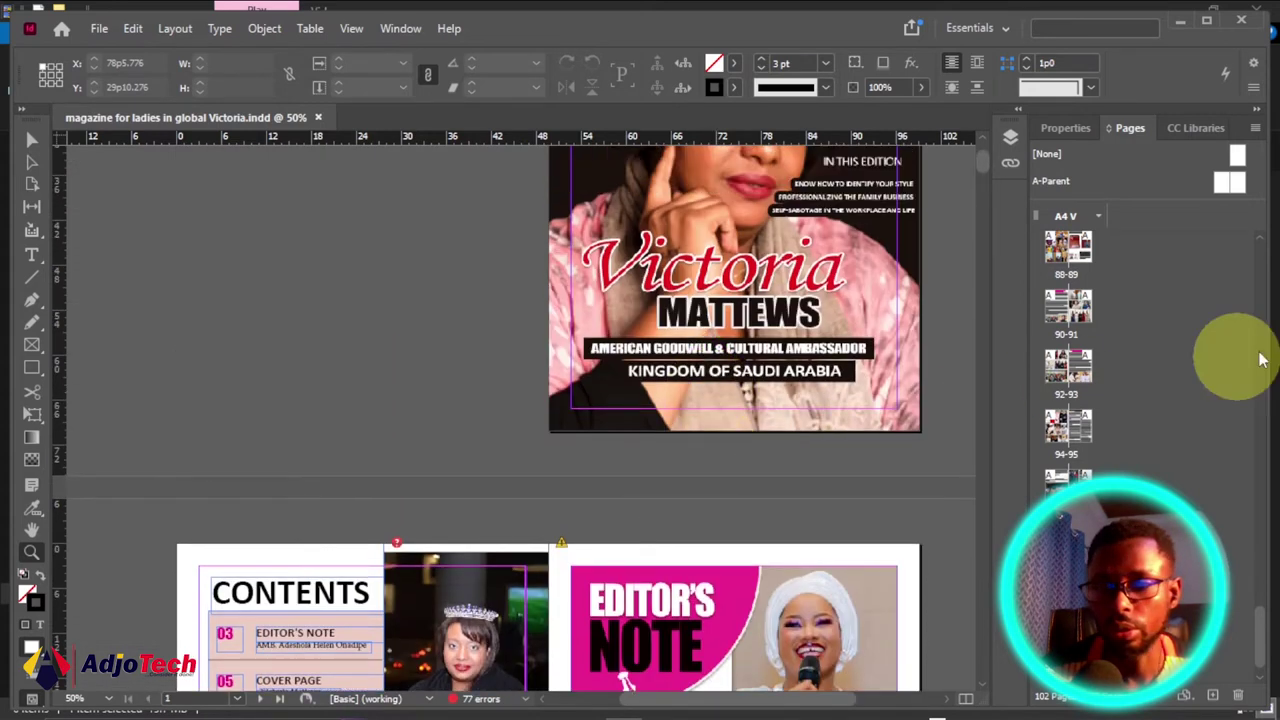
Briefly view the document settings in Properties, then return to the Pages panel thumbnails.
drag(1263, 625, 1263, 643)
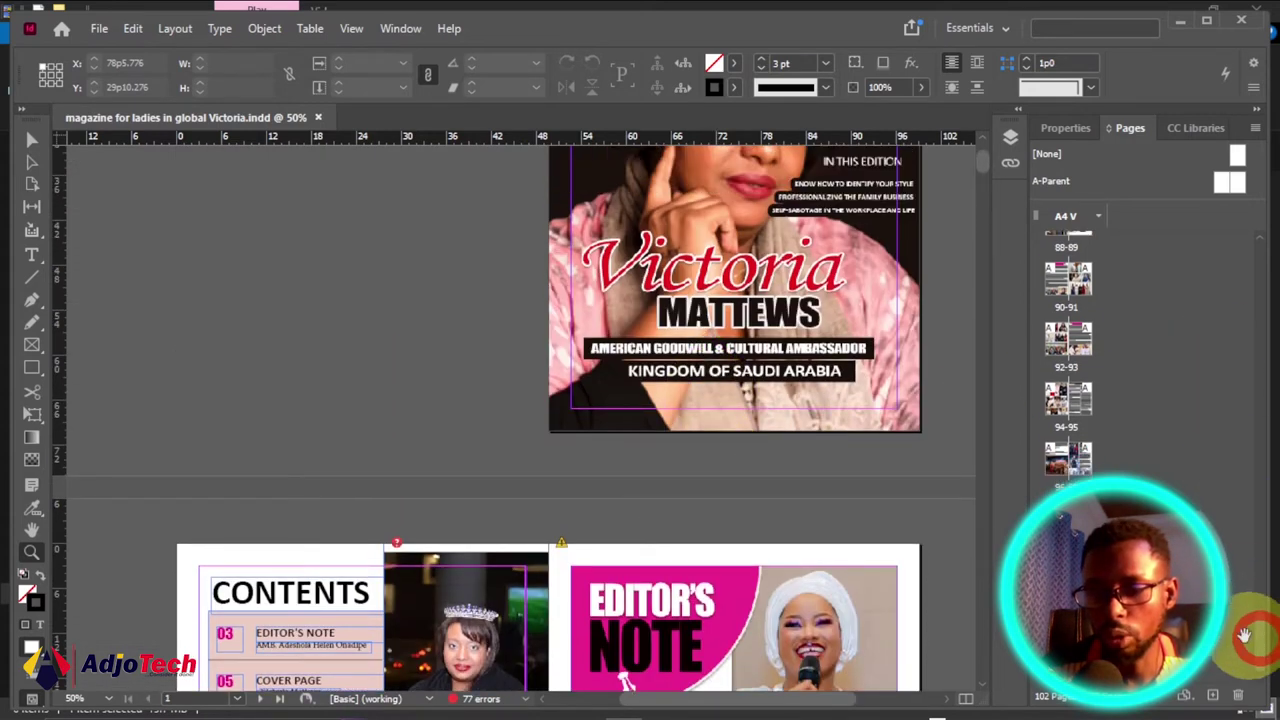
scroll(686, 466, down, 5)
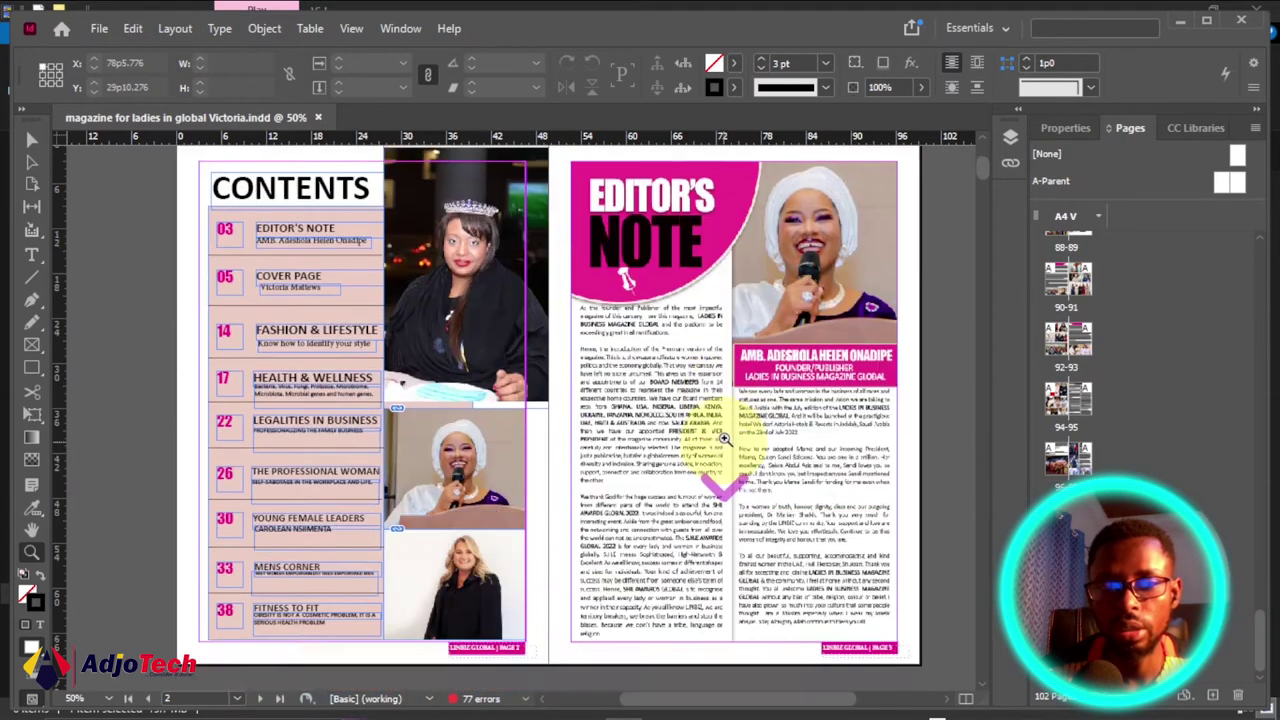
scroll(722, 441, down, 2)
mouse_move(985, 180)
mouse_down()
mouse_move(966, 283)
mouse_move(980, 164)
mouse_up()
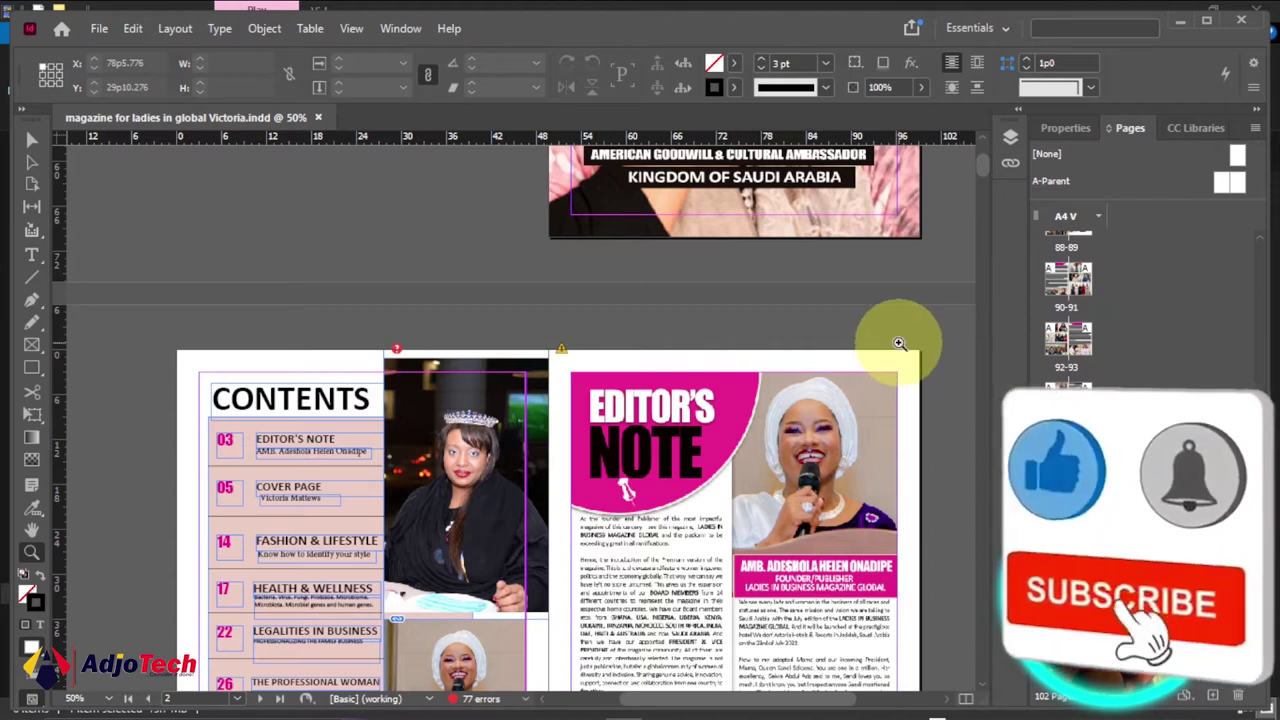
scroll(912, 368, down, 3)
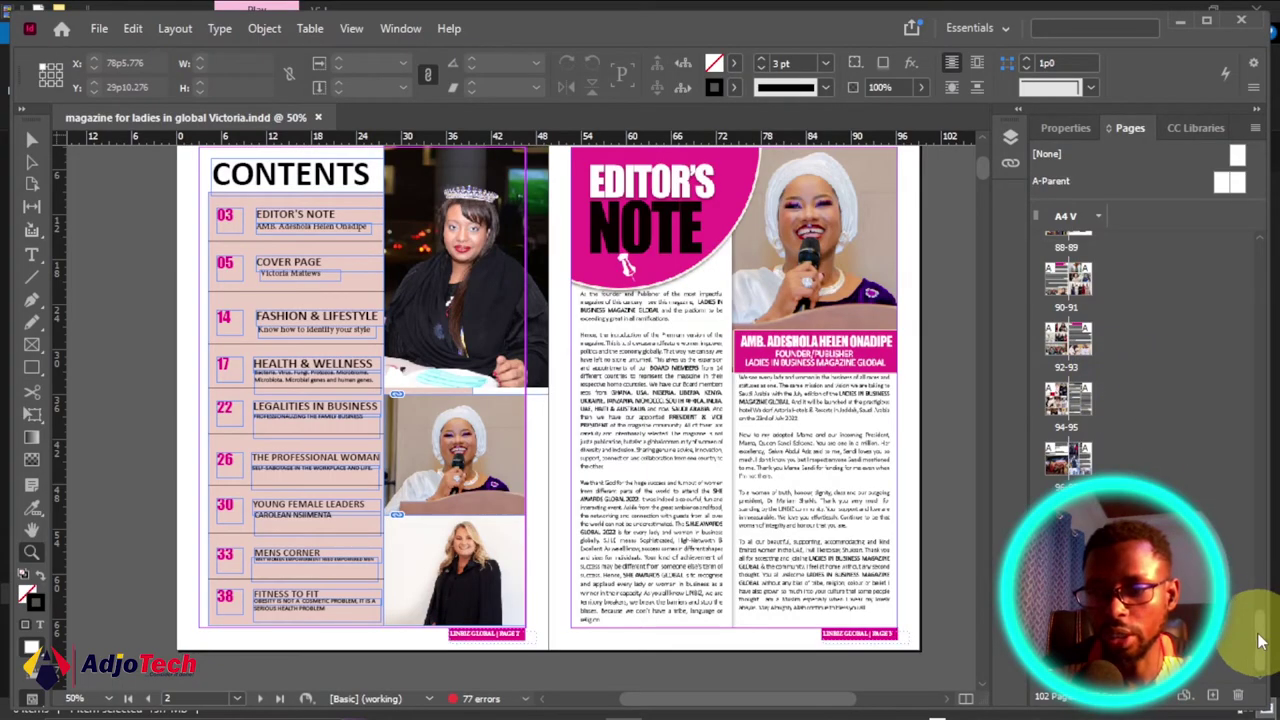
drag(1257, 608, 1265, 520)
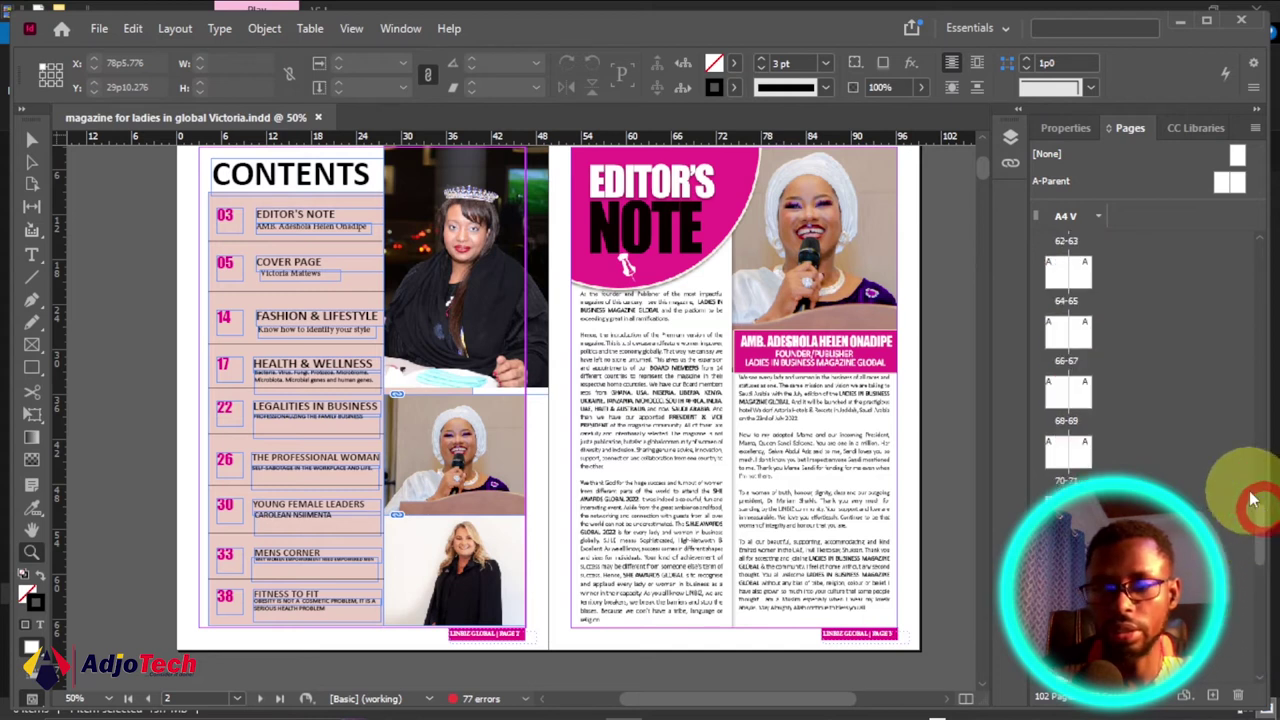
click(1066, 128)
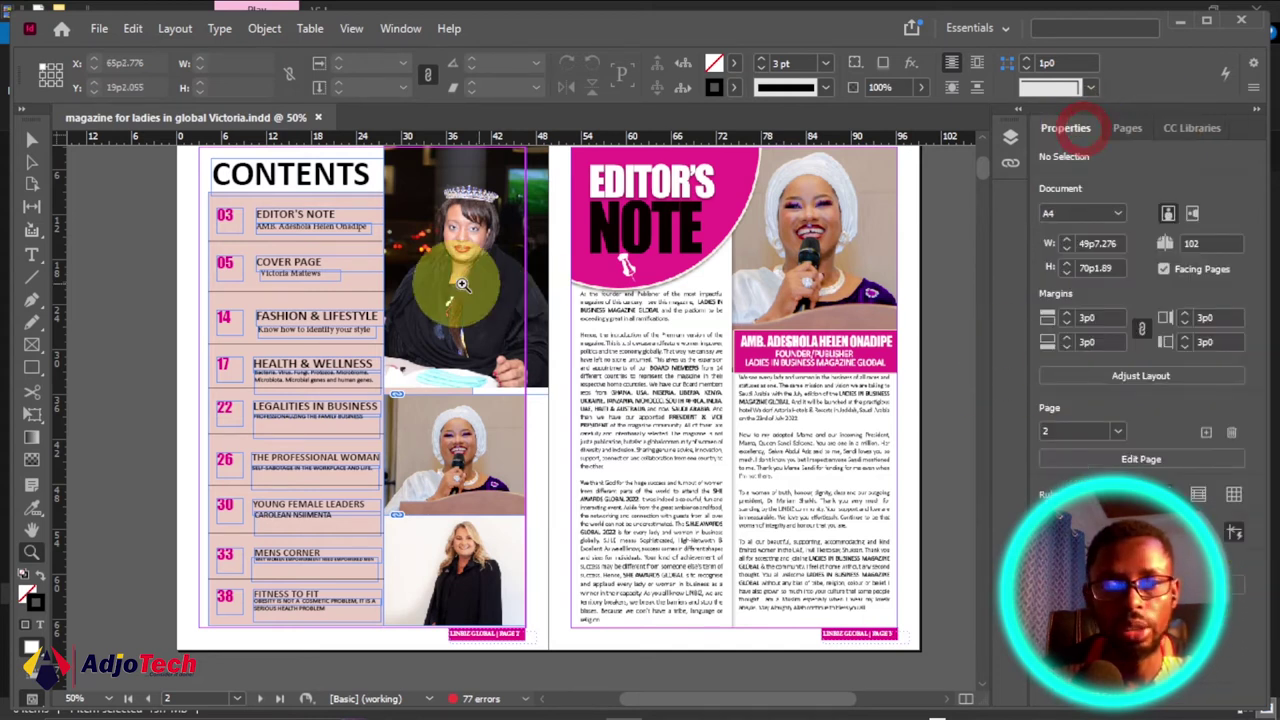
click(1129, 128)
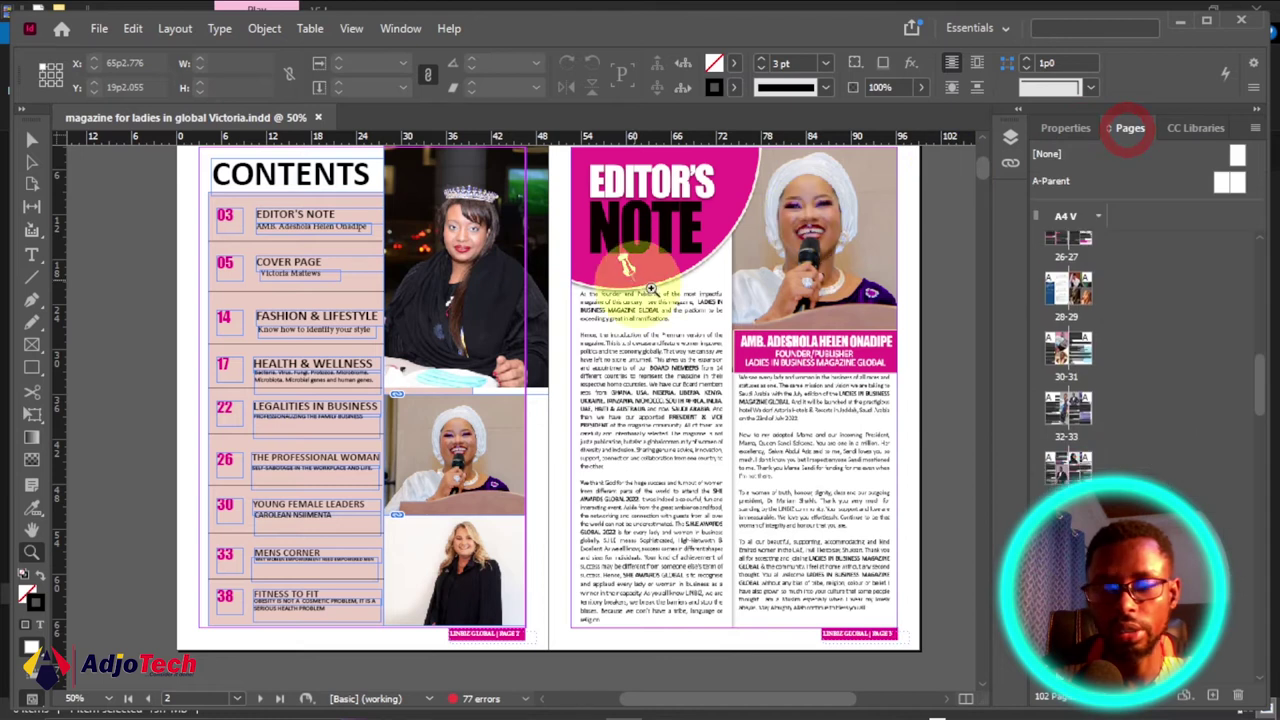
click(1048, 132)
click(1125, 128)
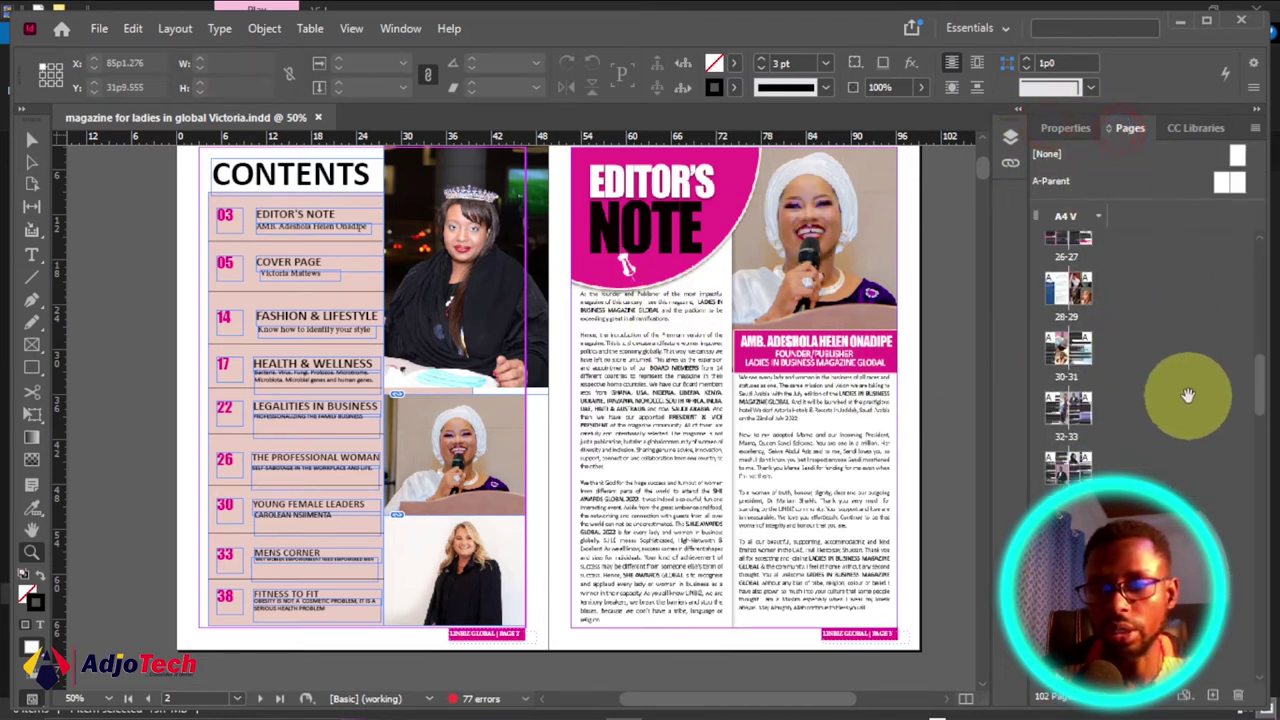
Dismiss the 32-33 spread's page options and scroll the Pages panel back up to the cover.
right_click(1151, 426)
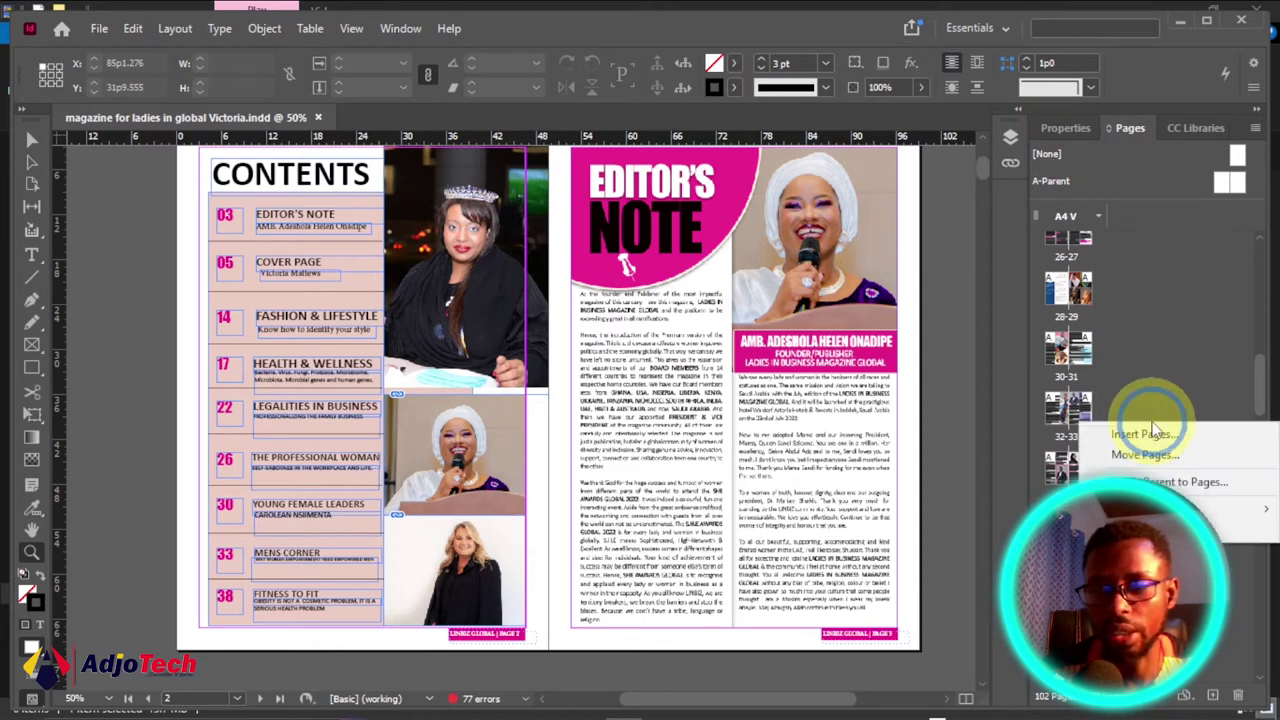
click(1170, 381)
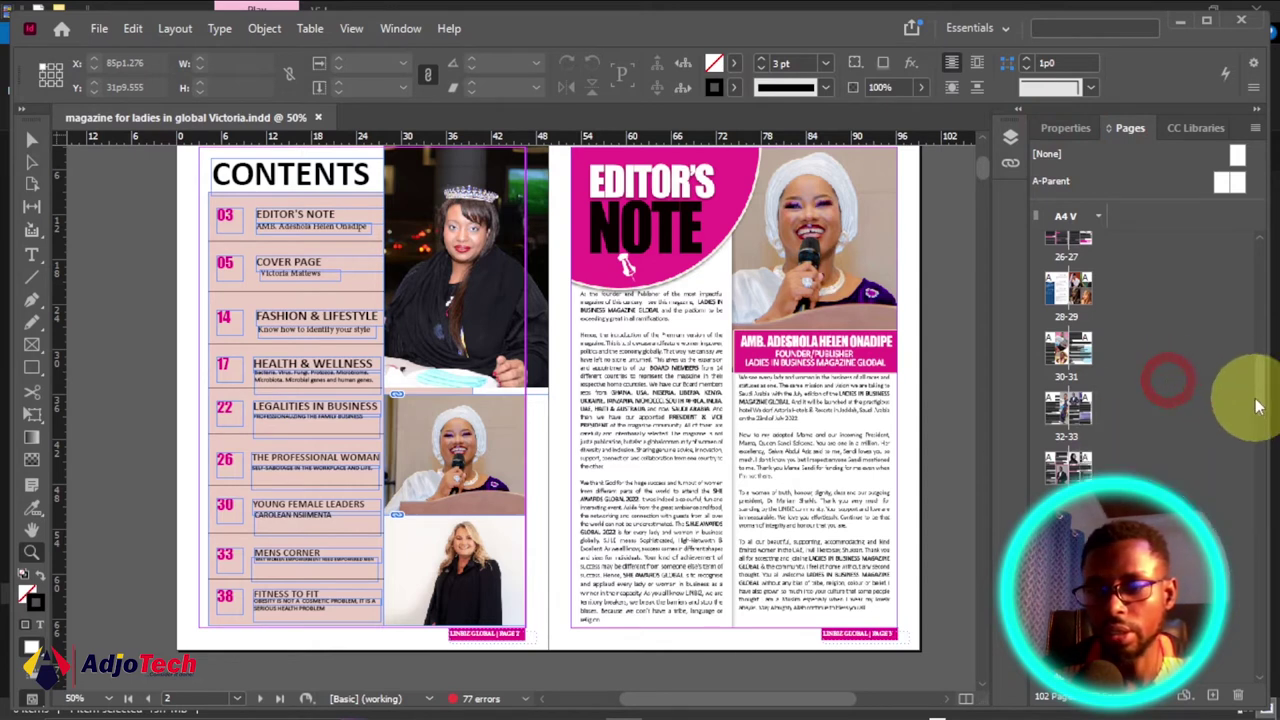
drag(1258, 406, 1257, 256)
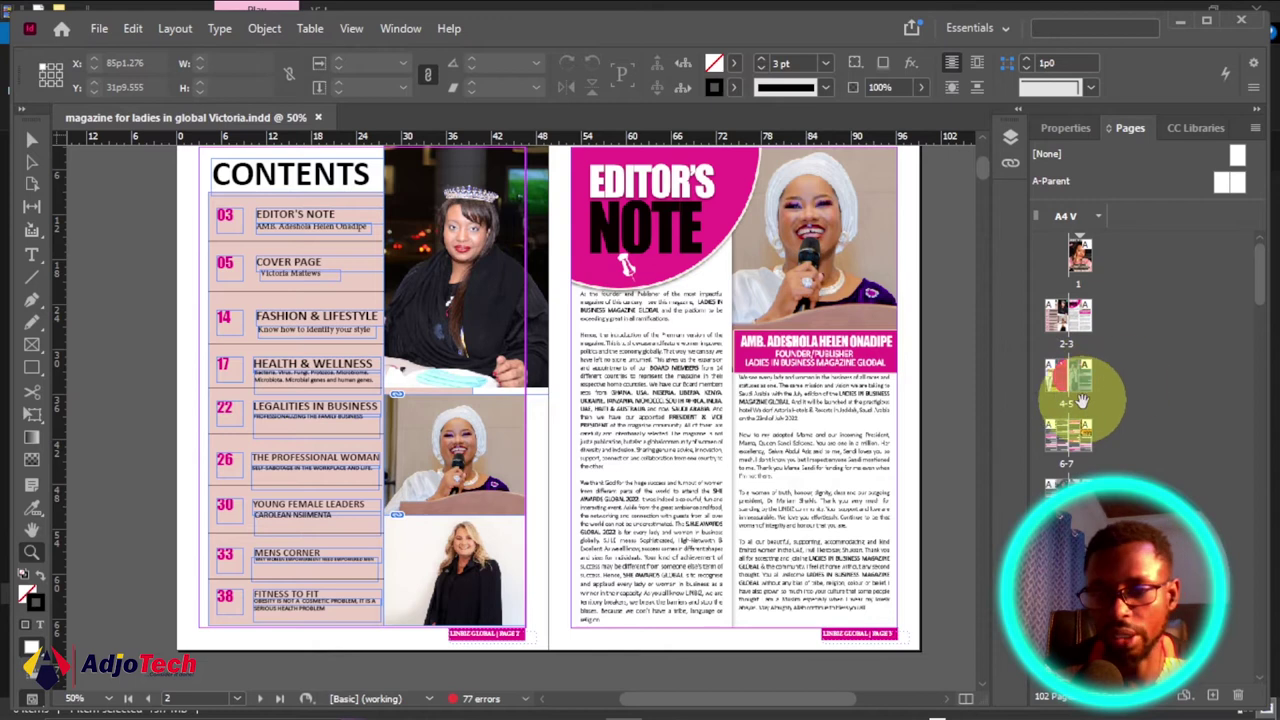
click(1150, 385)
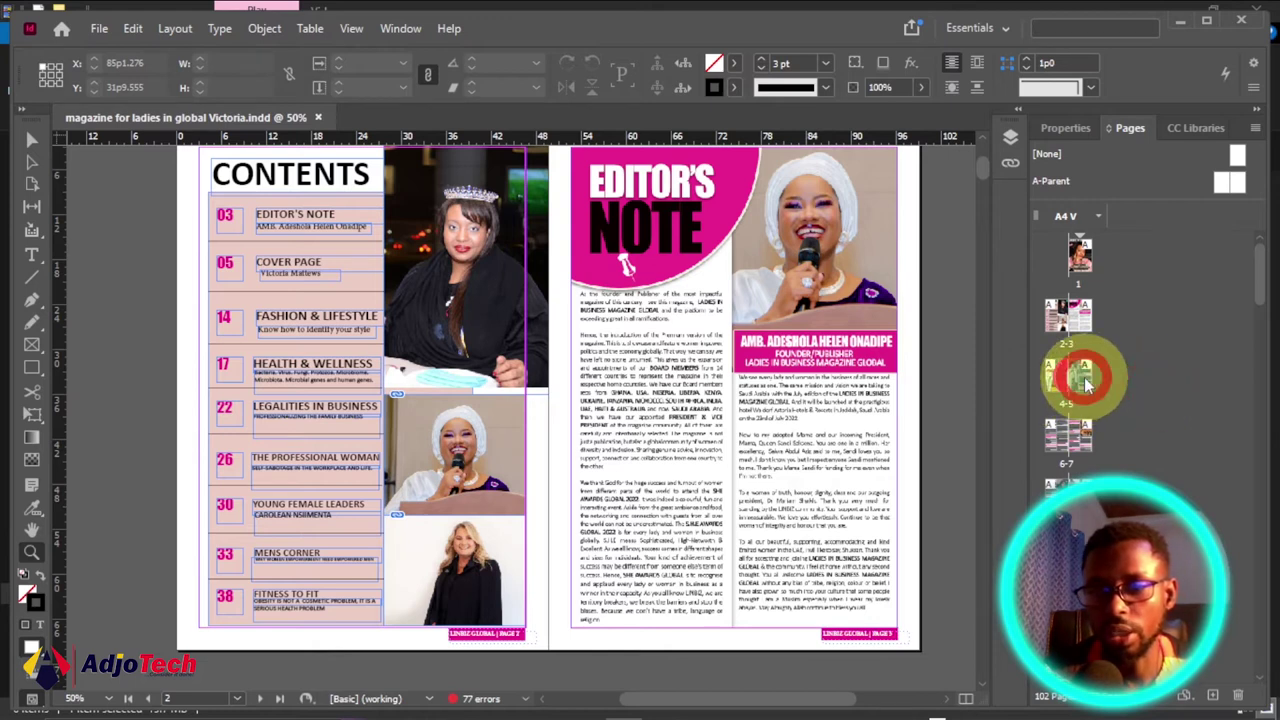
From the 4-5 spread's page options, insert 2 A-Parent pages after page 5.
right_click(1087, 382)
click(1012, 389)
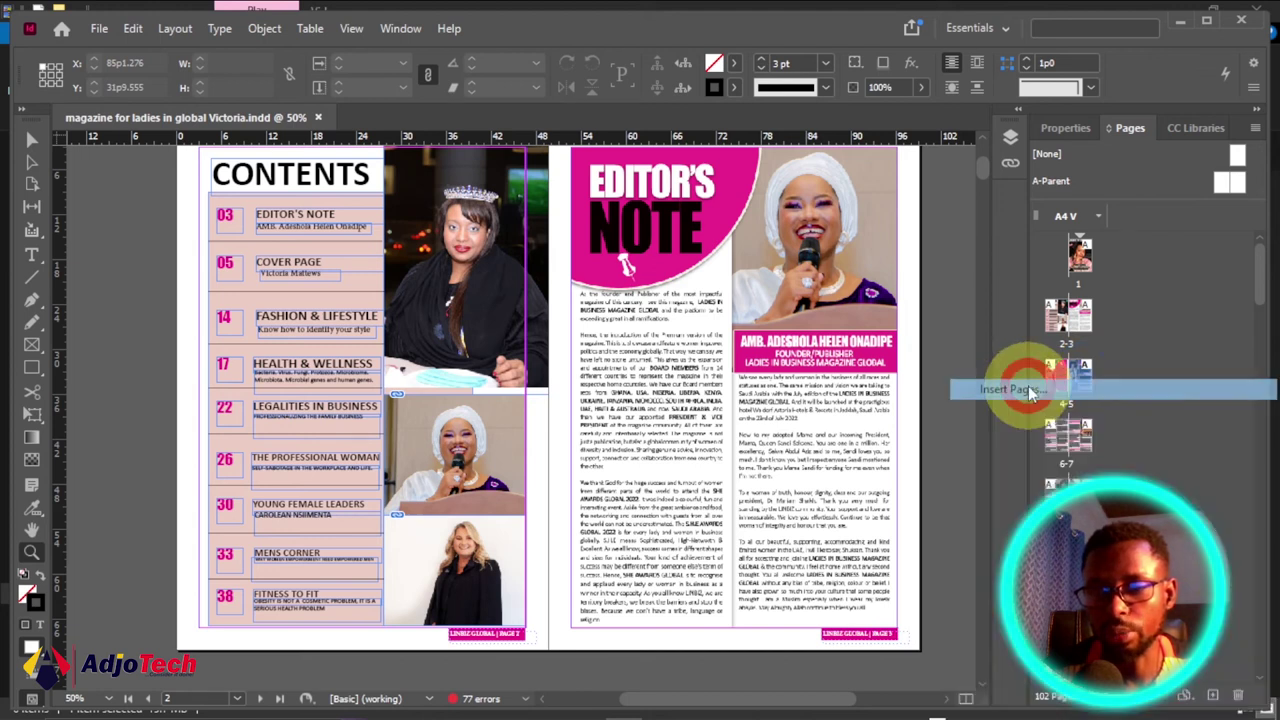
drag(667, 308, 651, 278)
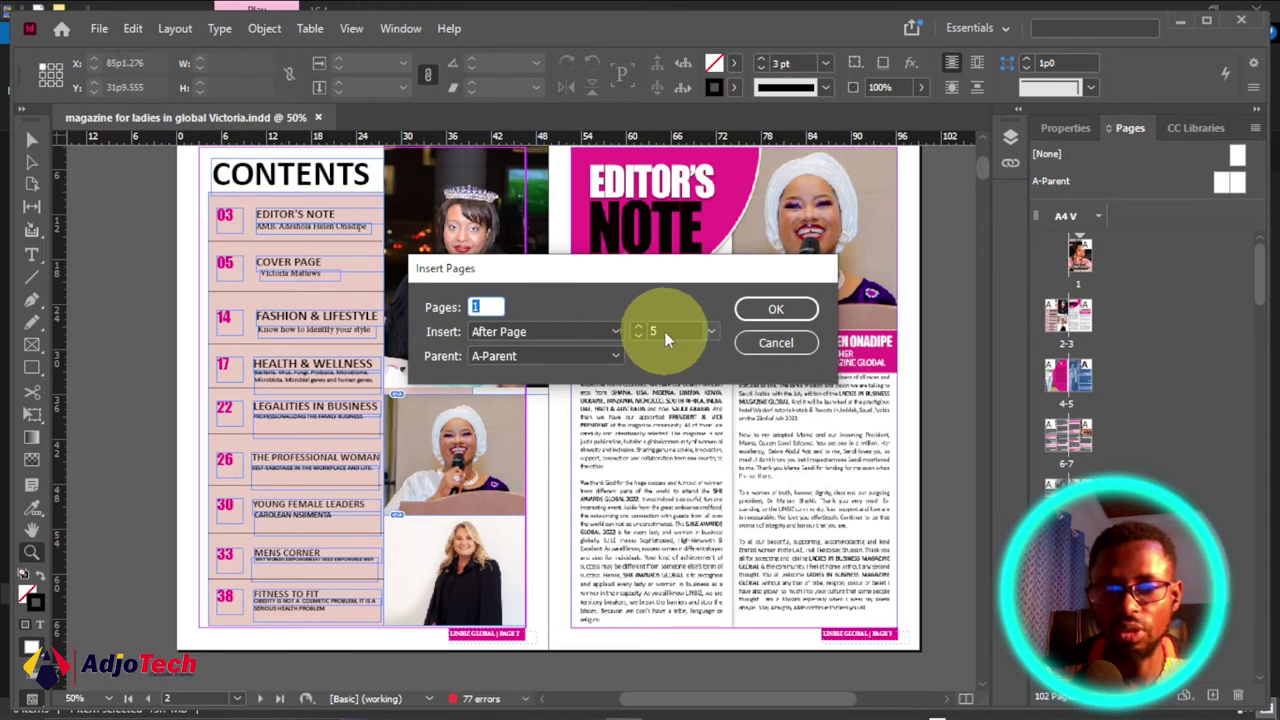
click(540, 331)
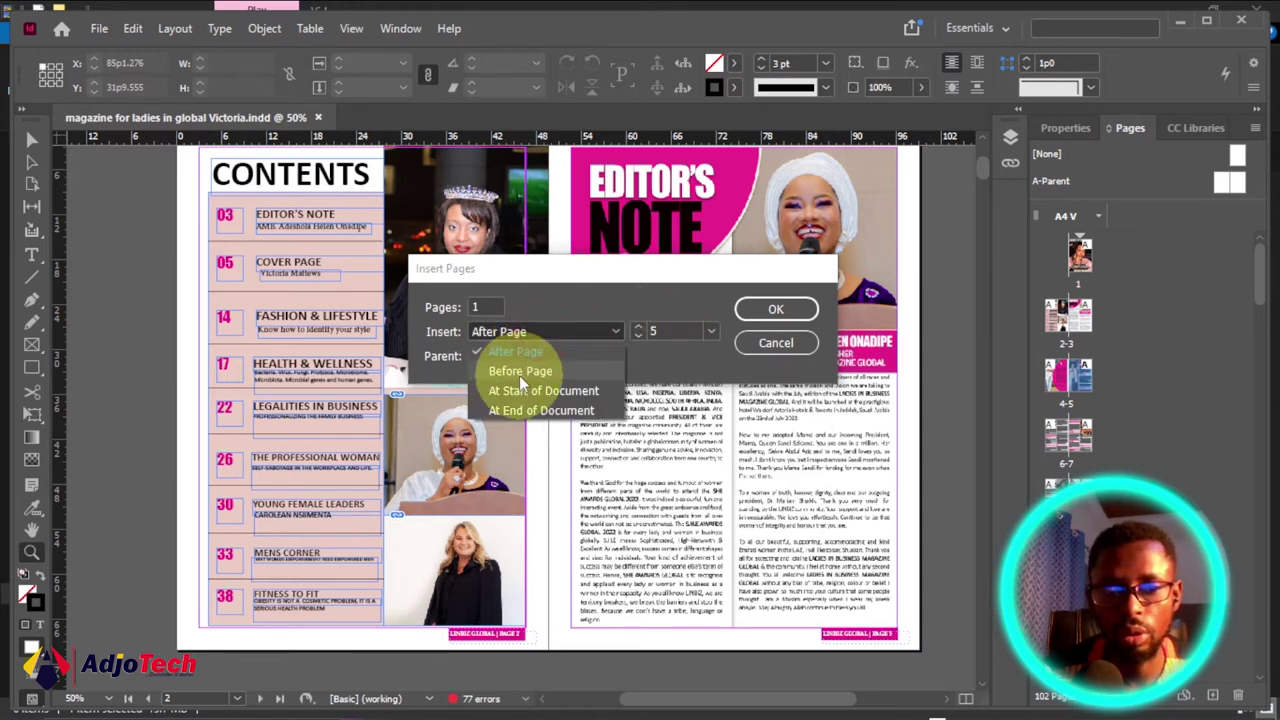
click(520, 373)
click(525, 332)
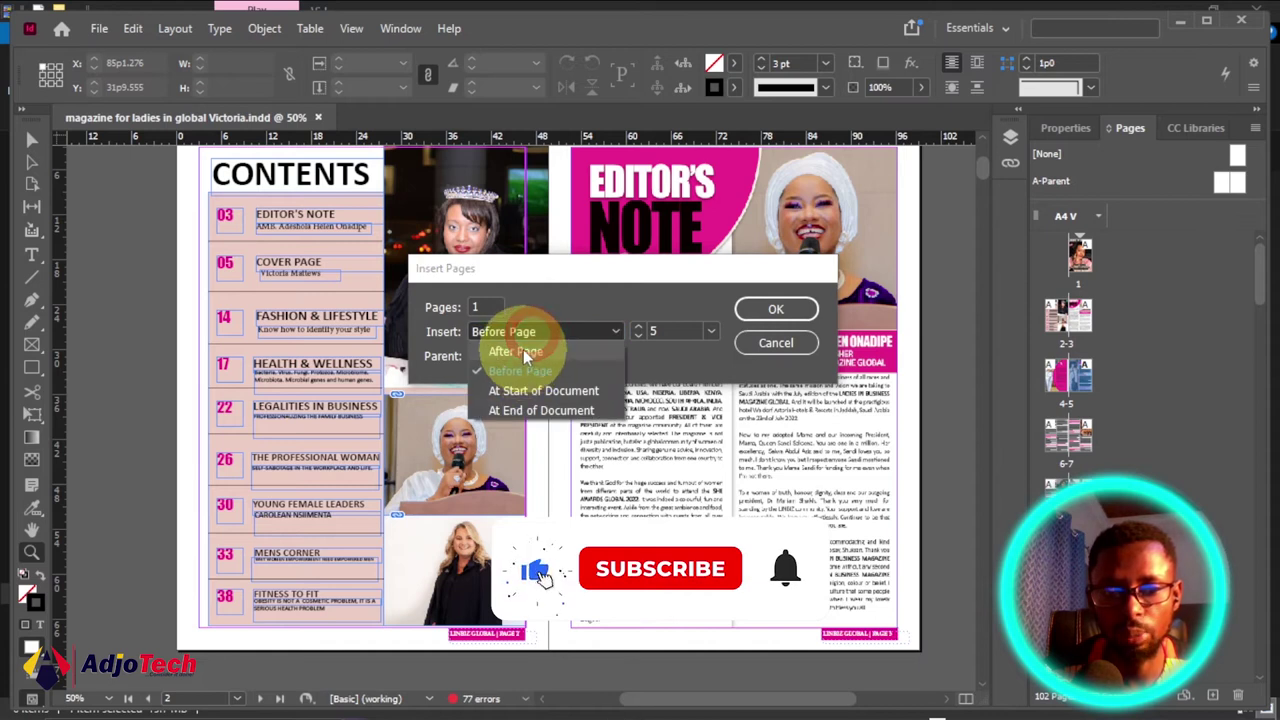
click(525, 352)
click(481, 307)
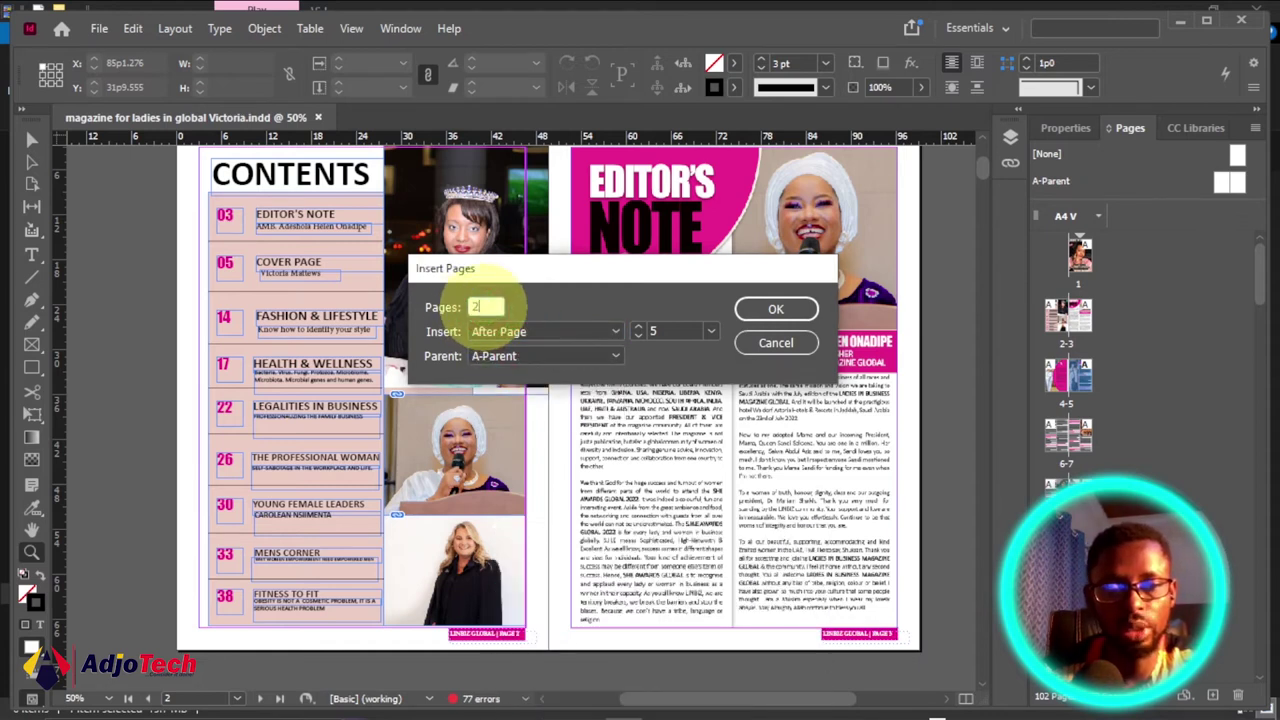
text(2)
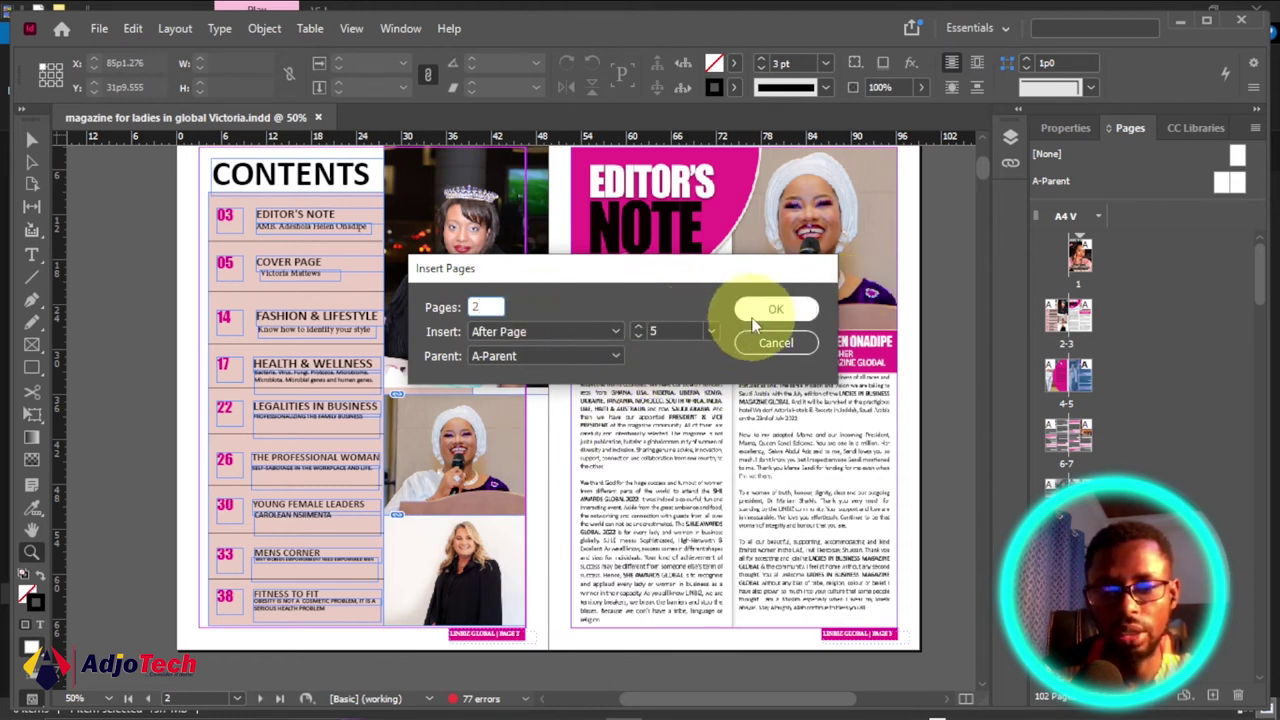
click(762, 312)
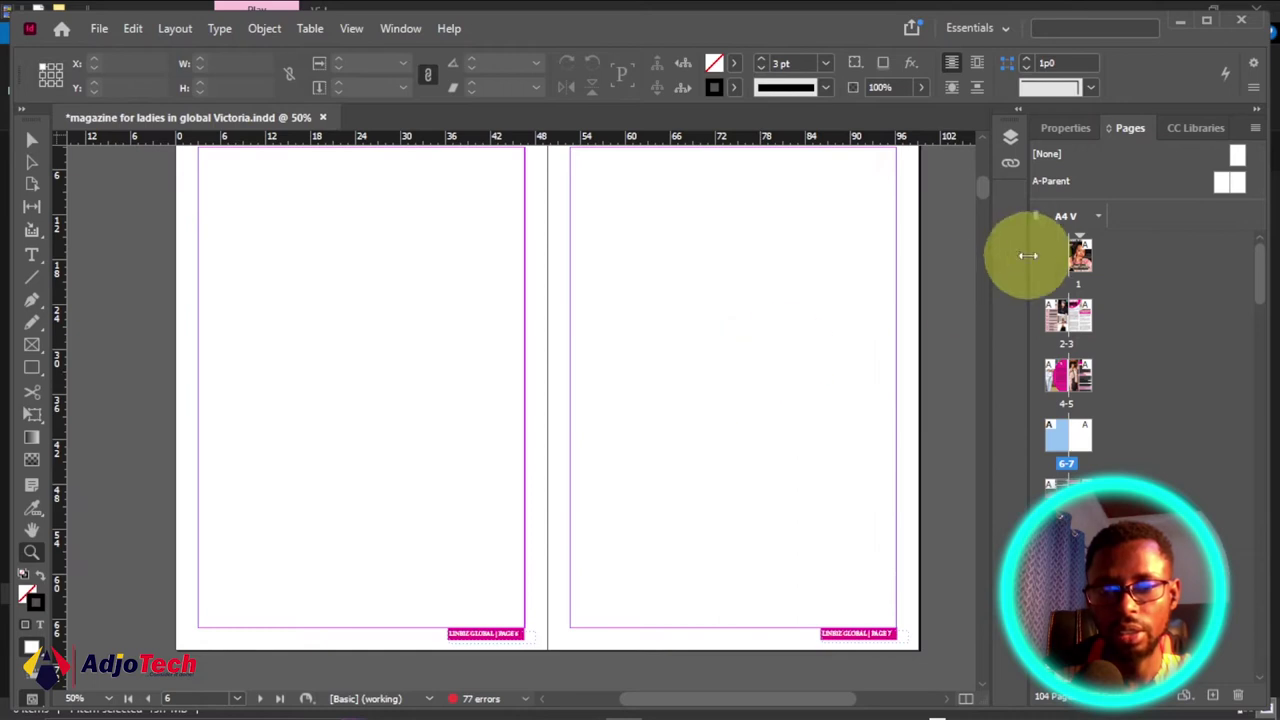
Confirm the insertion and zoom in on page 5's footer in Preview mode.
click(983, 193)
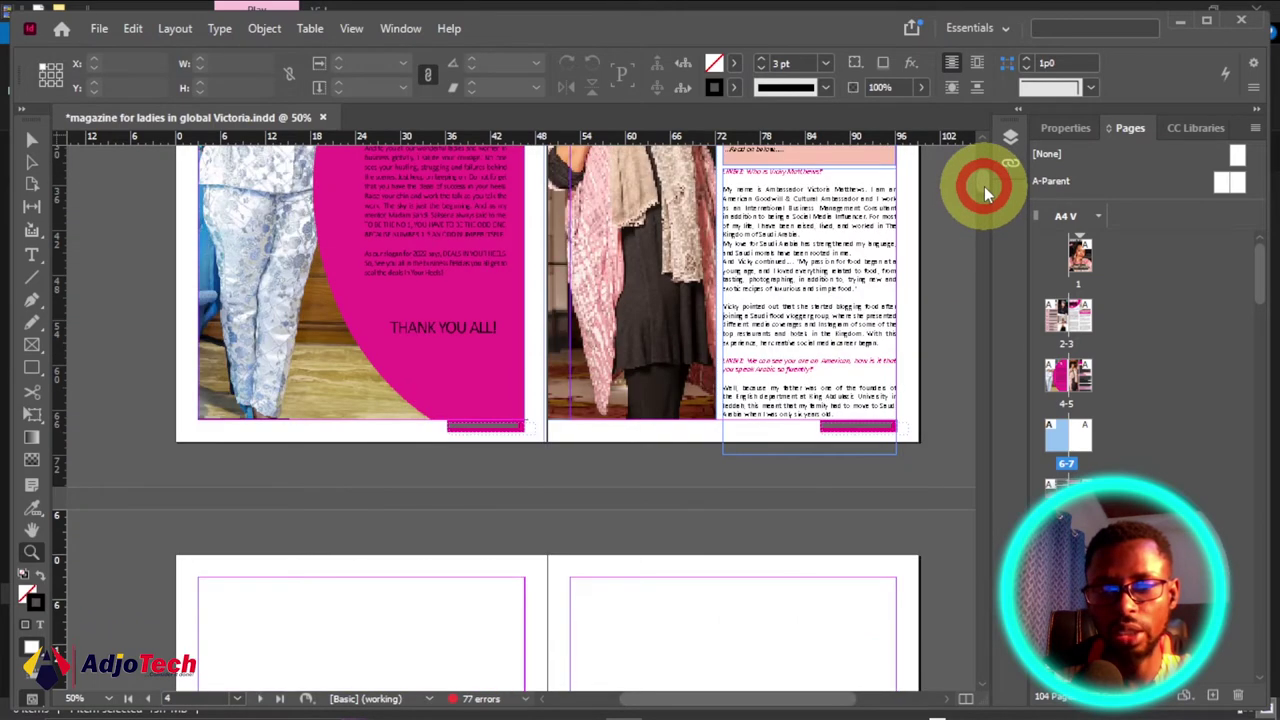
click(848, 436)
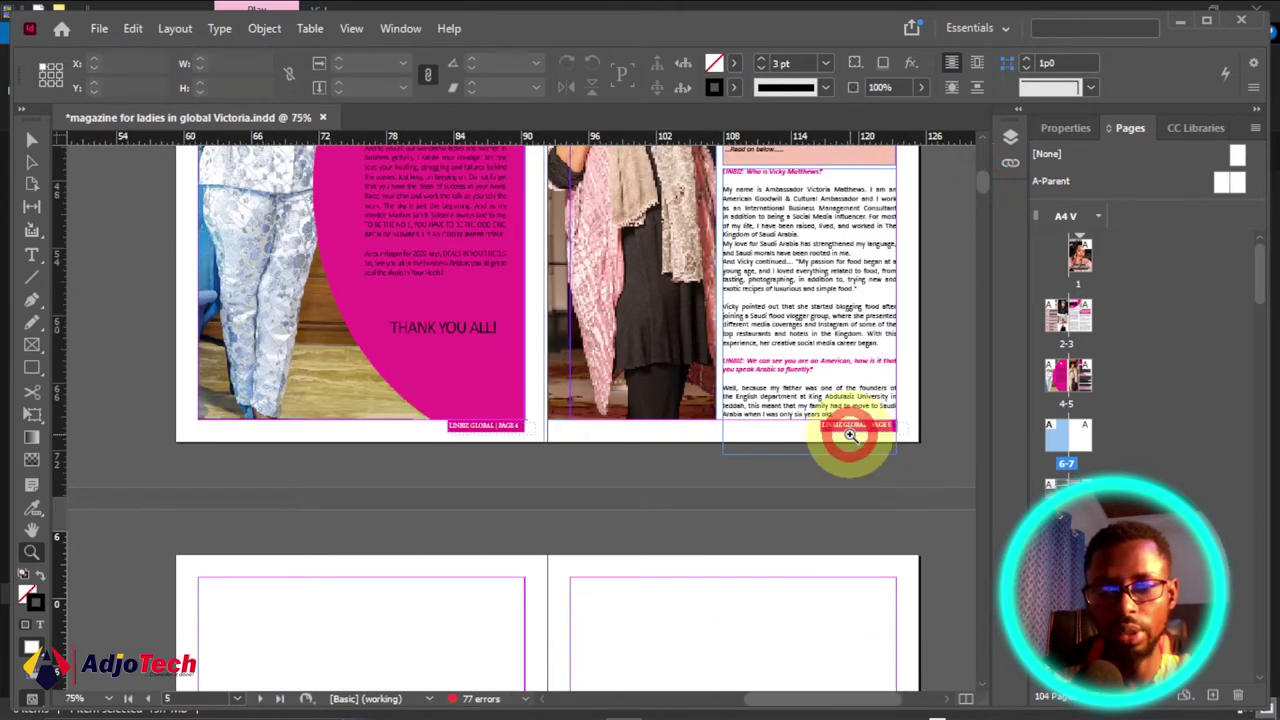
drag(823, 697, 774, 677)
key(w)
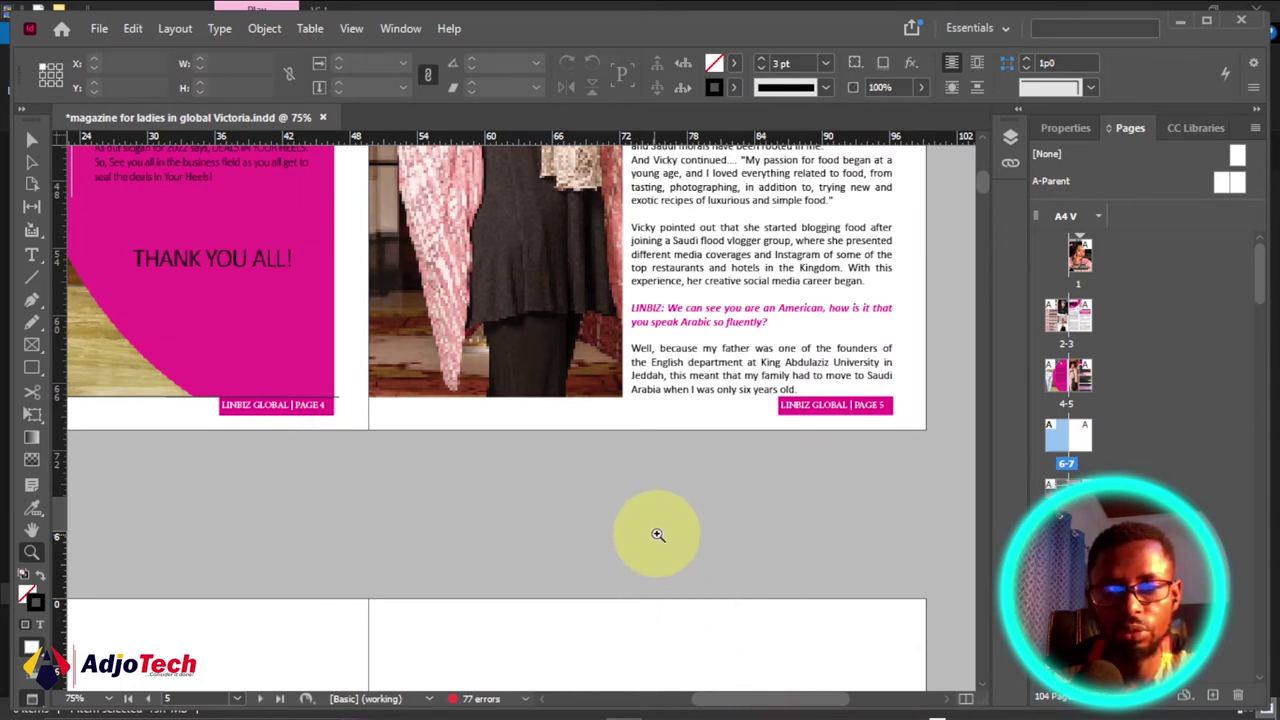
scroll(655, 536, down, 1)
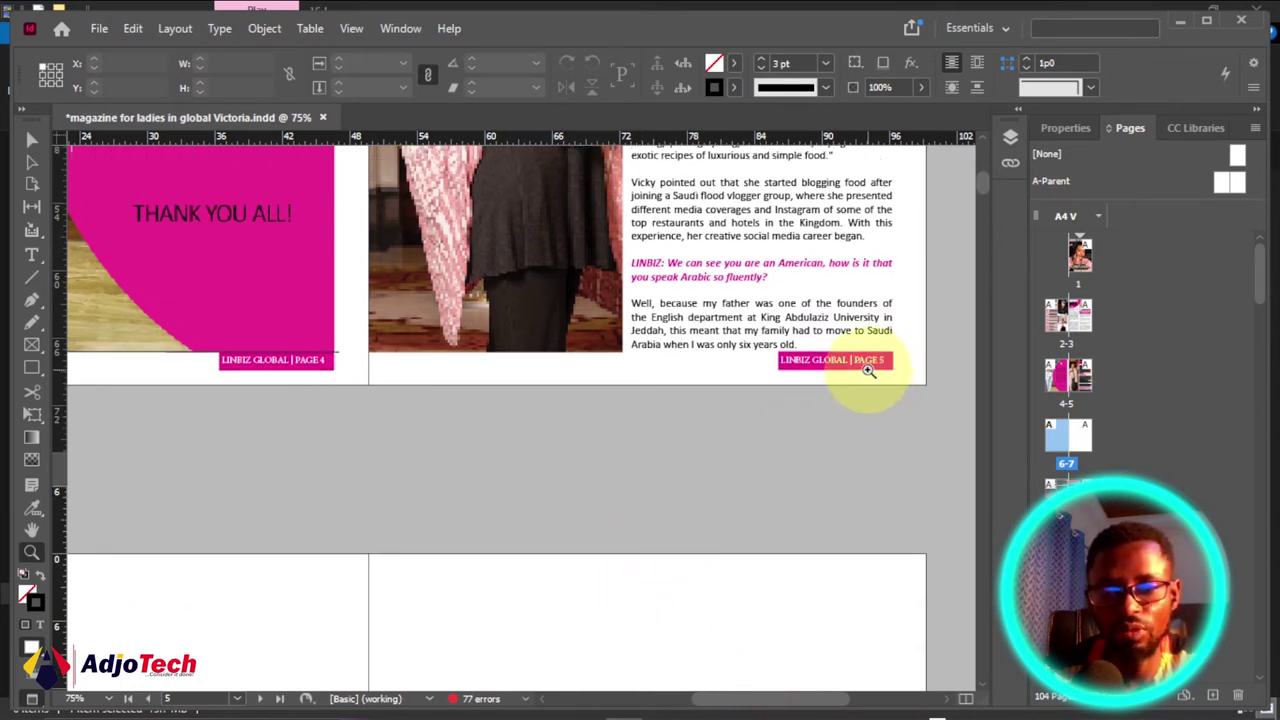
scroll(872, 368, down, 6)
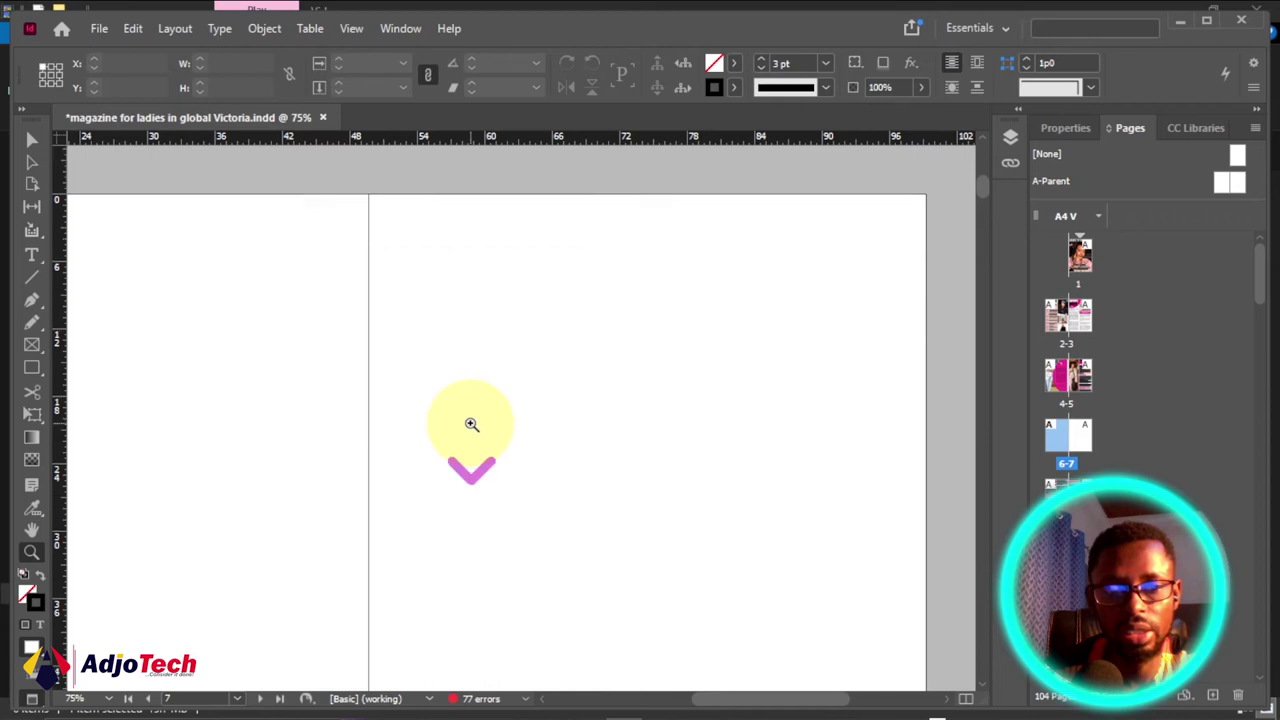
Zoom out to the whole blank 6-7 spread and bring guides and frame edges back.
alt+click(457, 436)
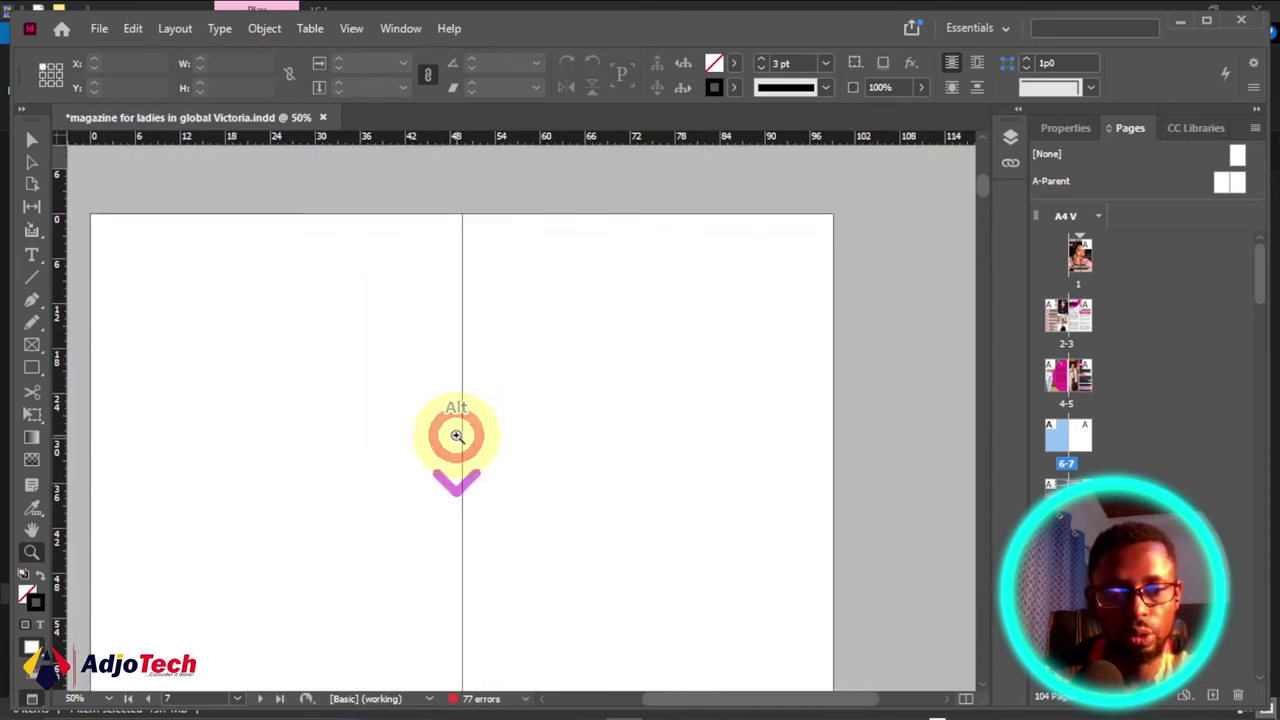
drag(714, 708, 698, 695)
scroll(614, 586, up, 2)
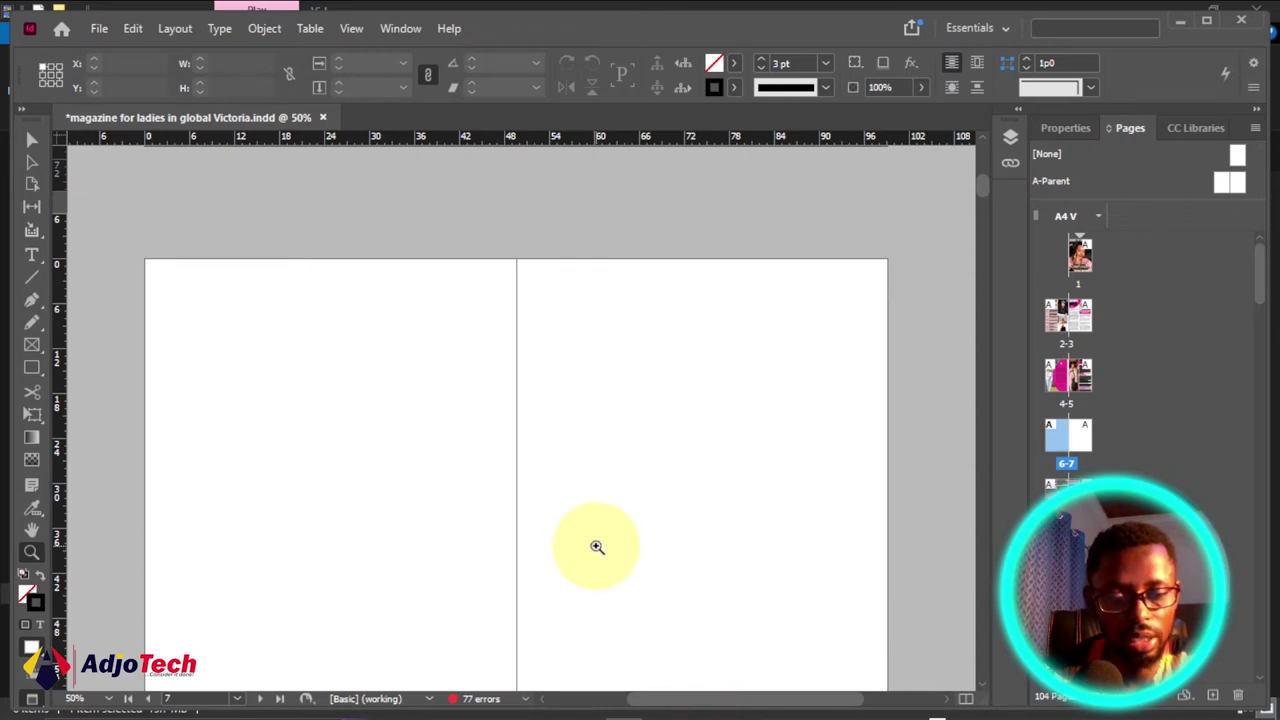
key(w)
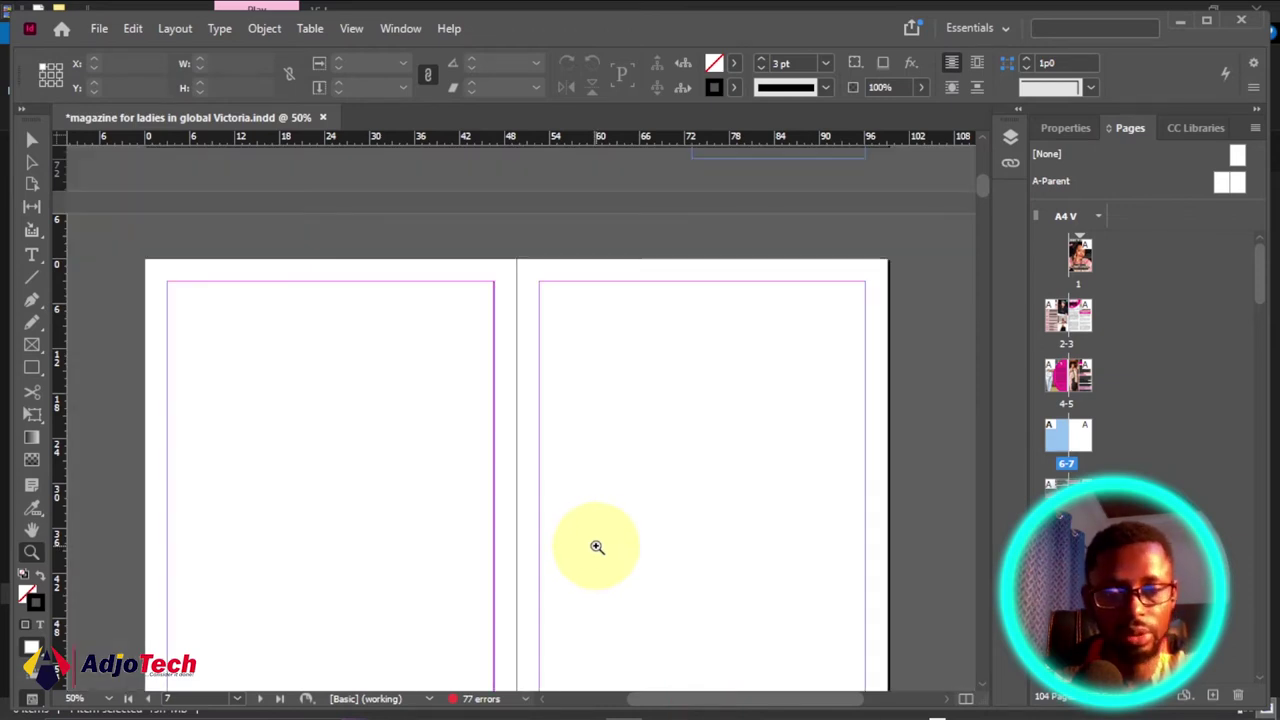
scroll(597, 545, down, 2)
scroll(600, 541, up, 6)
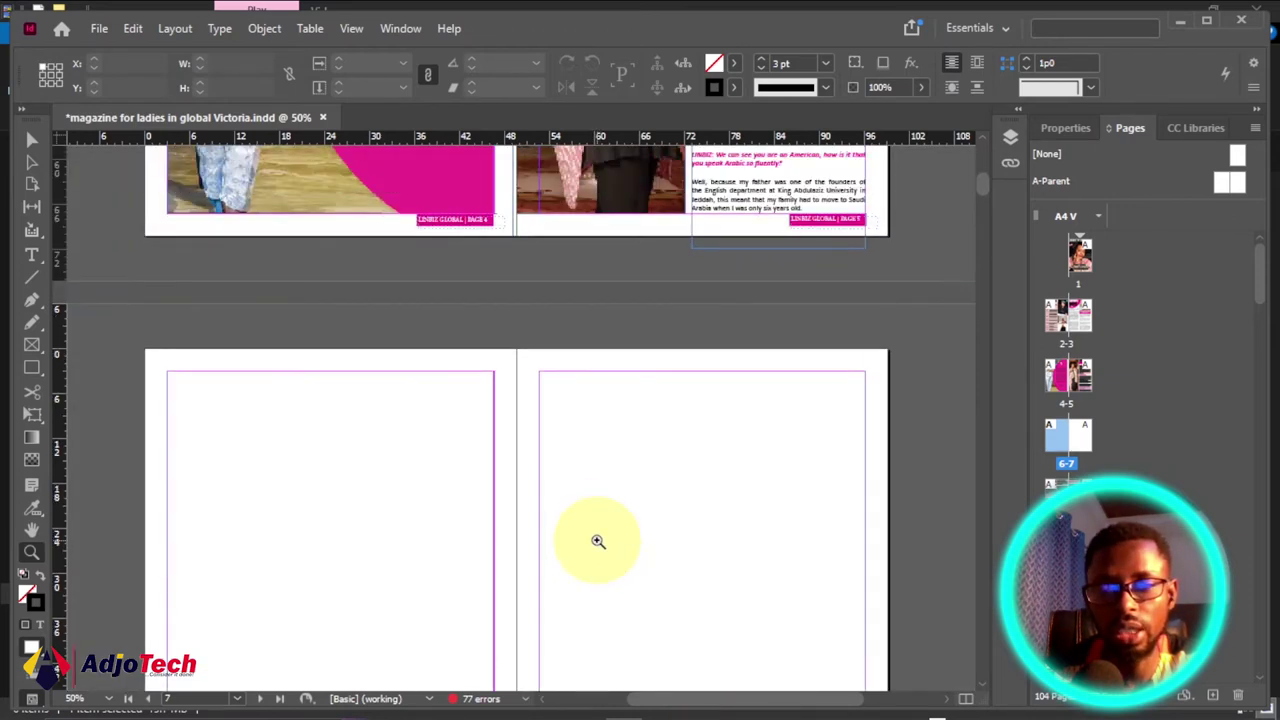
scroll(597, 541, down, 1)
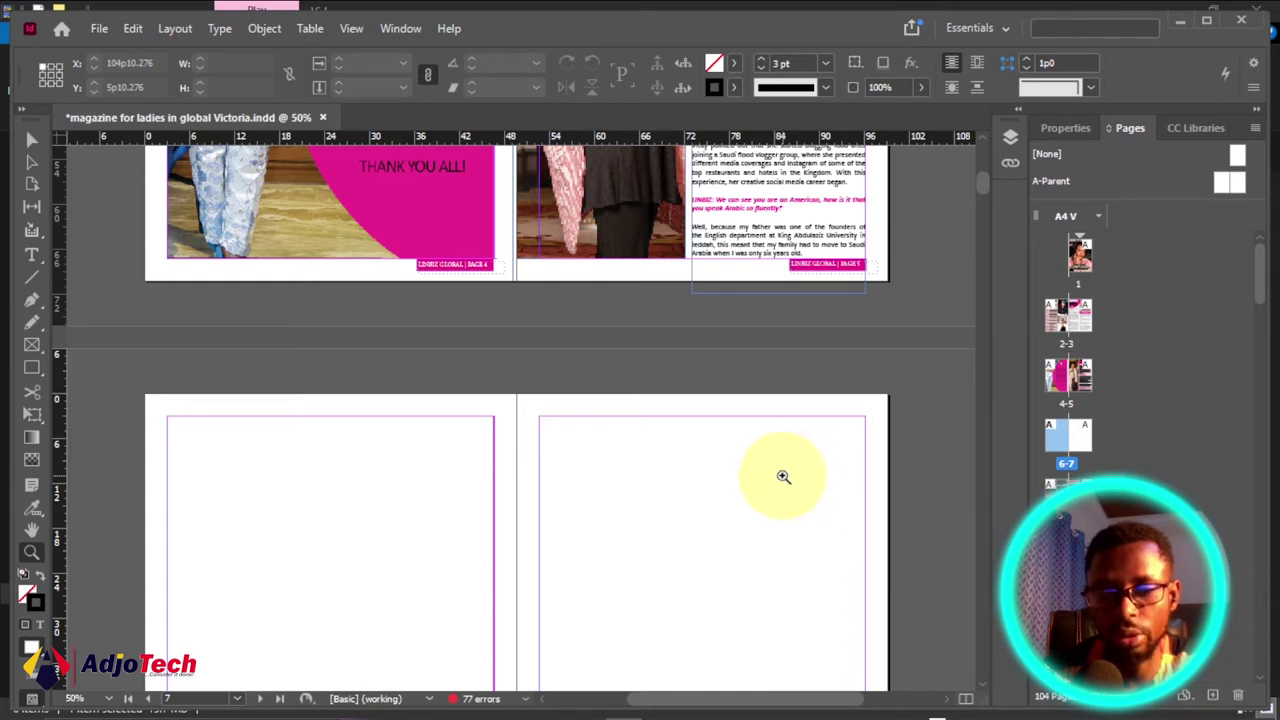
scroll(800, 340, up, 3)
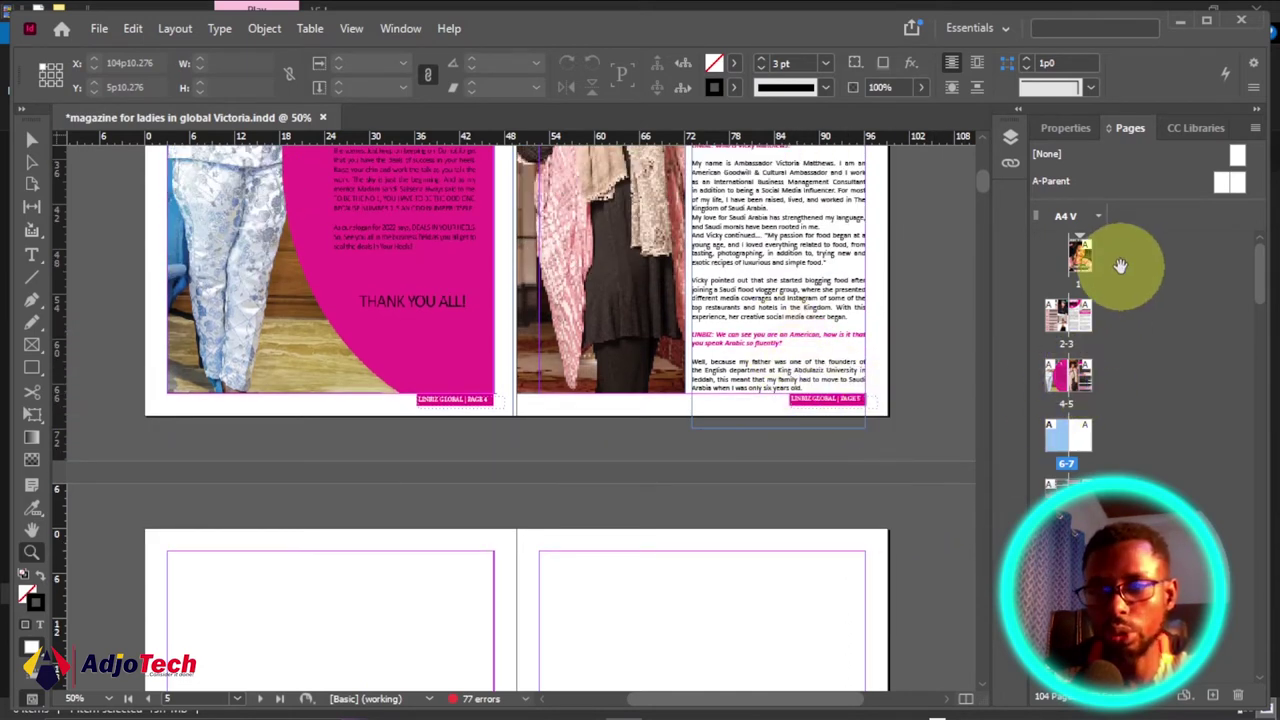
Insert 1 A-Parent page before page 5, bringing the magazine to 105 pages.
right_click(1065, 375)
click(1044, 396)
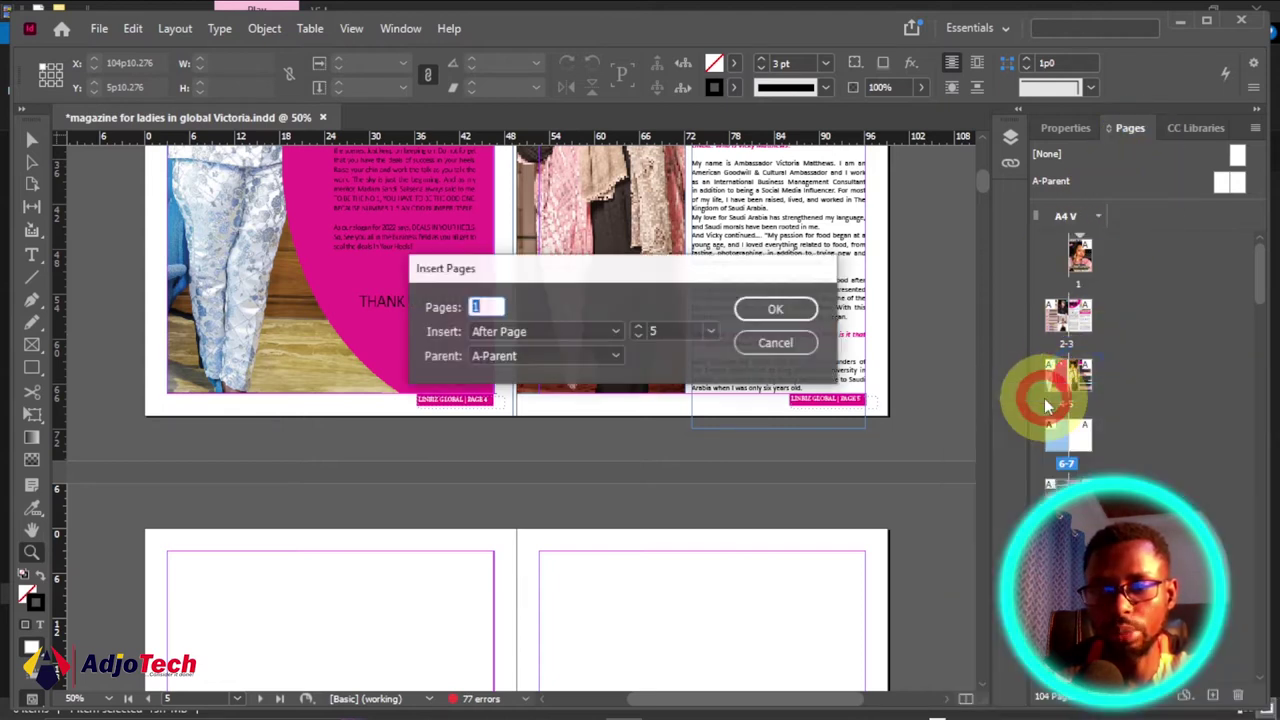
click(547, 337)
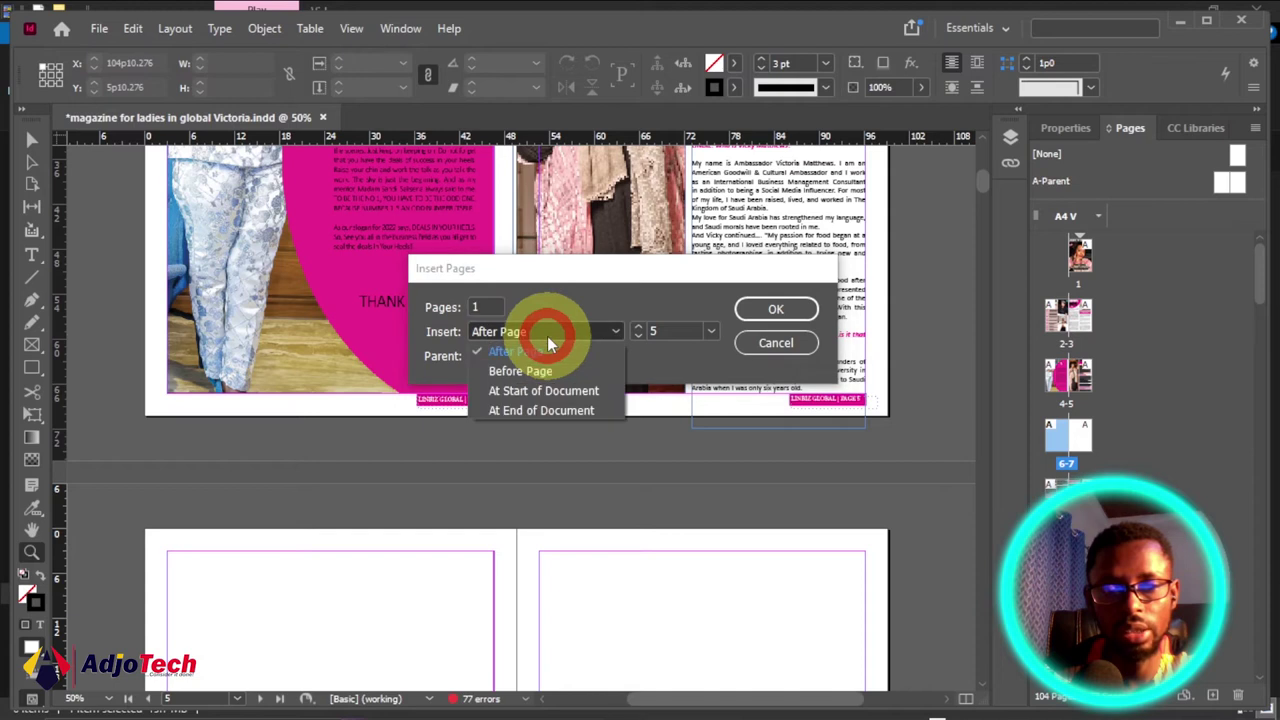
click(533, 373)
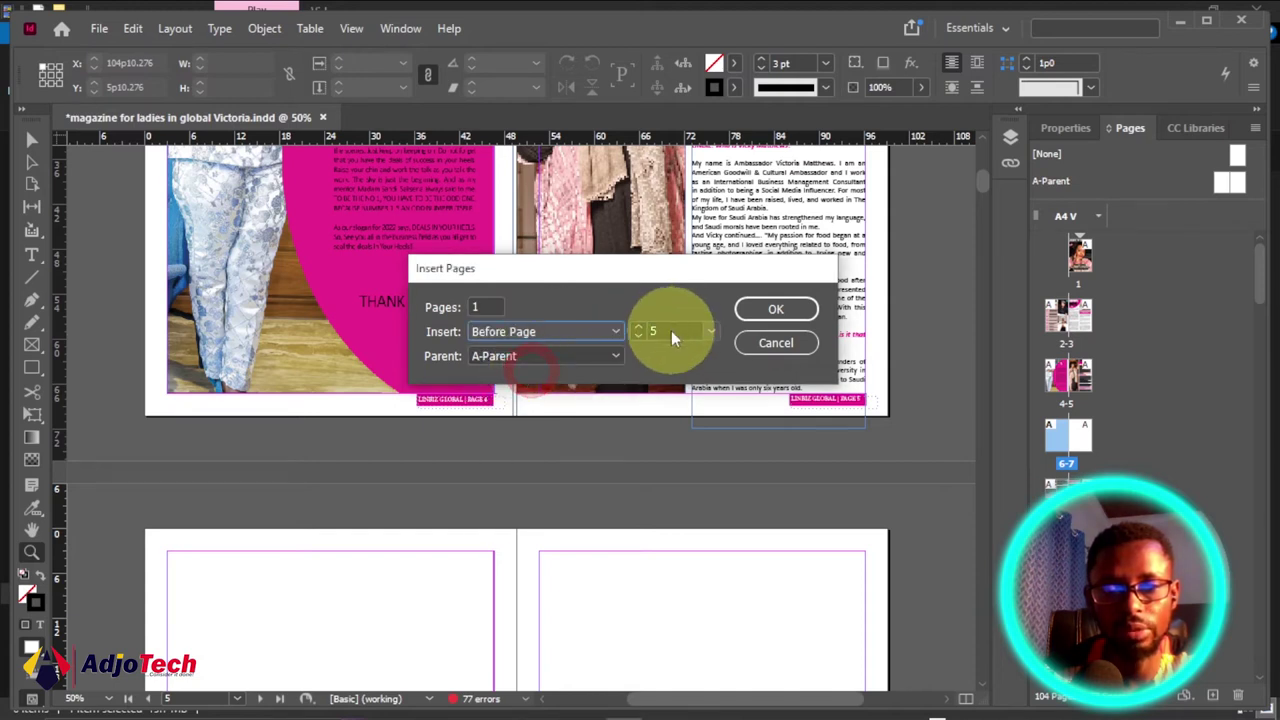
click(713, 331)
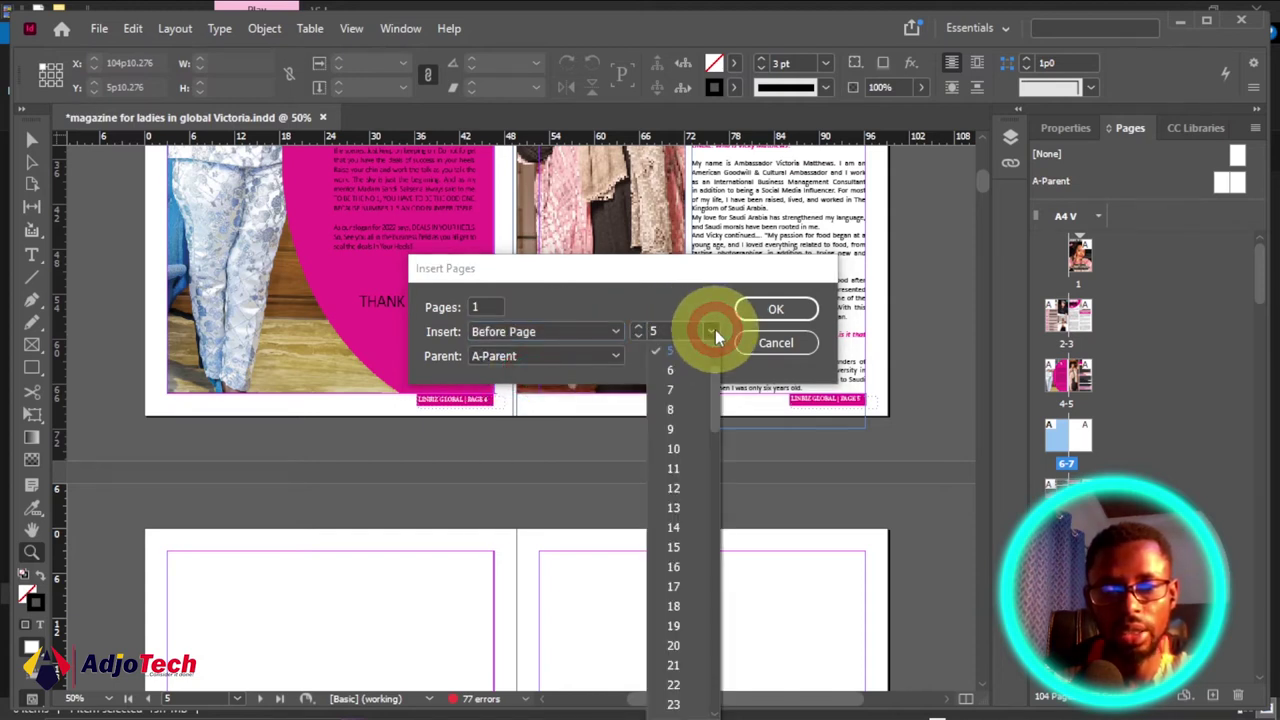
mouse_move(714, 371)
mouse_down()
mouse_move(717, 687)
mouse_move(707, 368)
mouse_up()
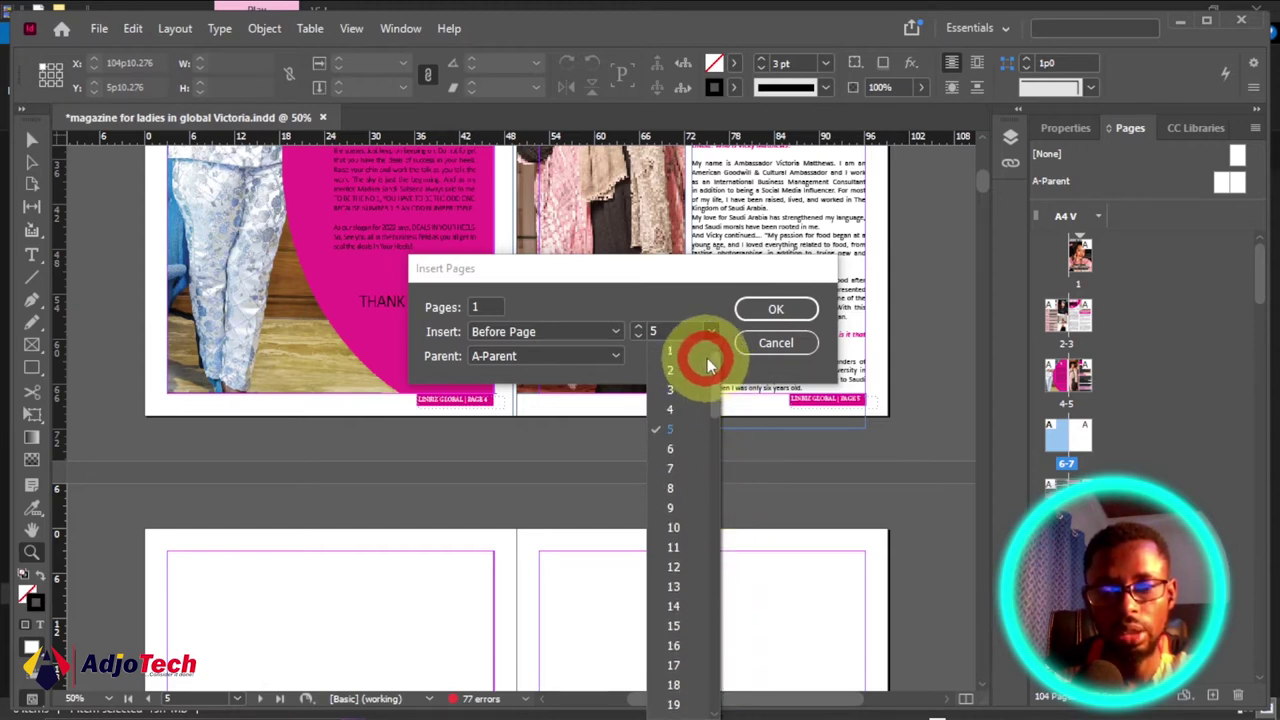
click(679, 428)
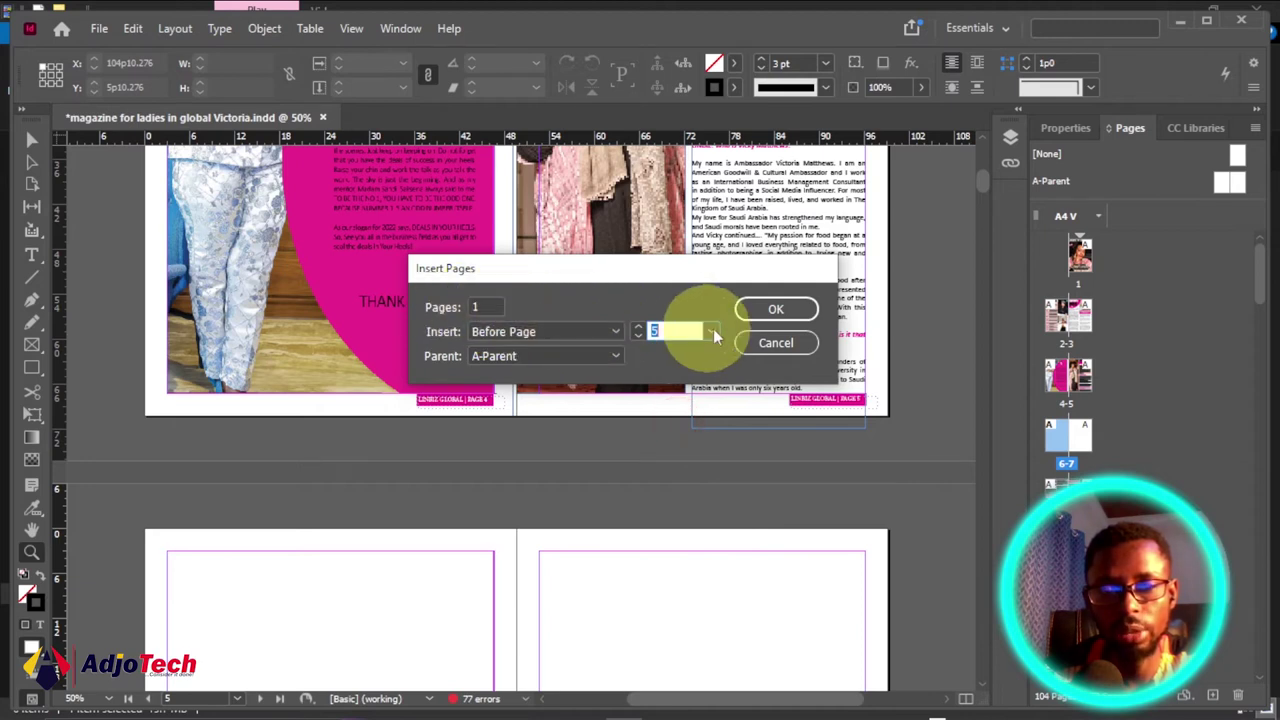
click(766, 308)
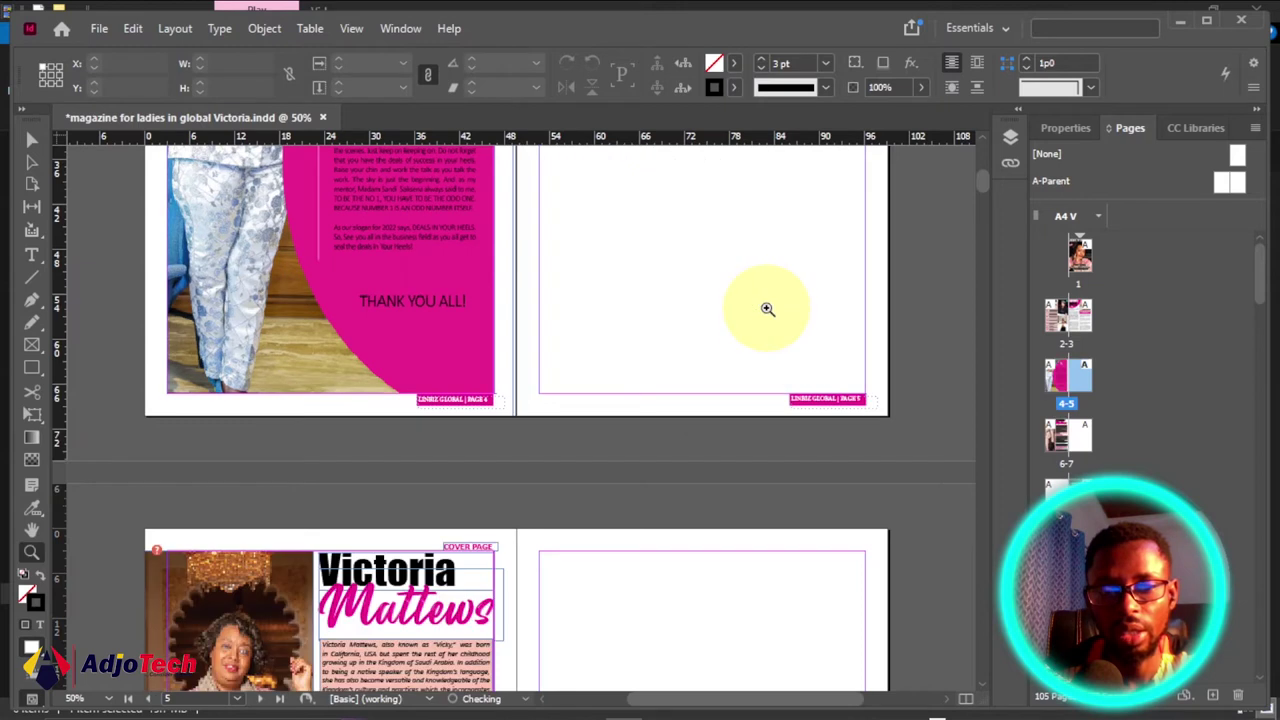
scroll(723, 344, down, 3)
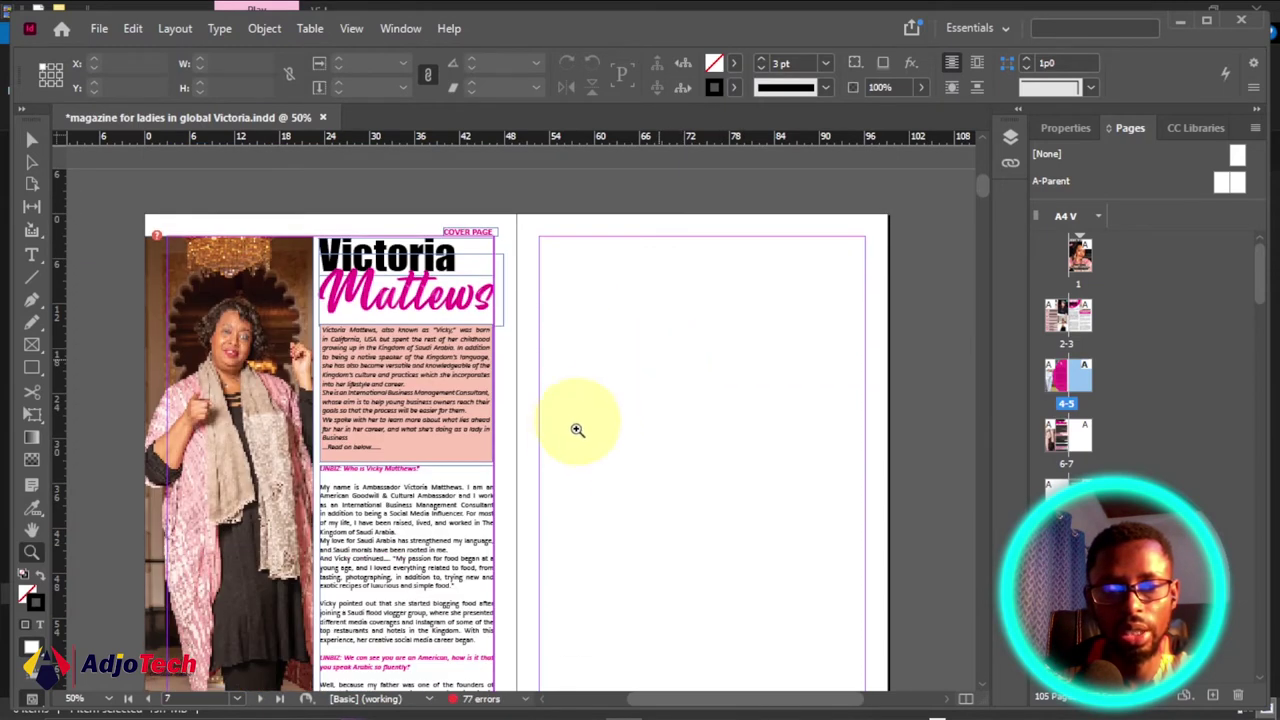
click(423, 515)
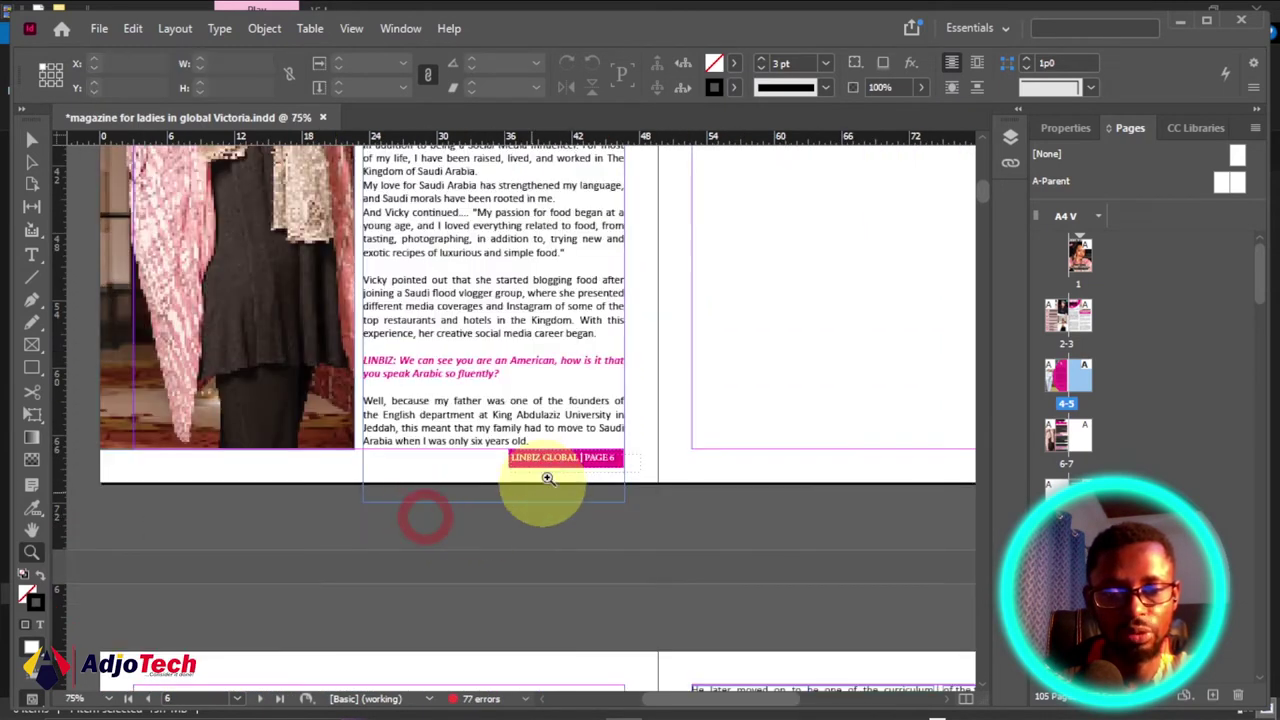
scroll(562, 450, up, 8)
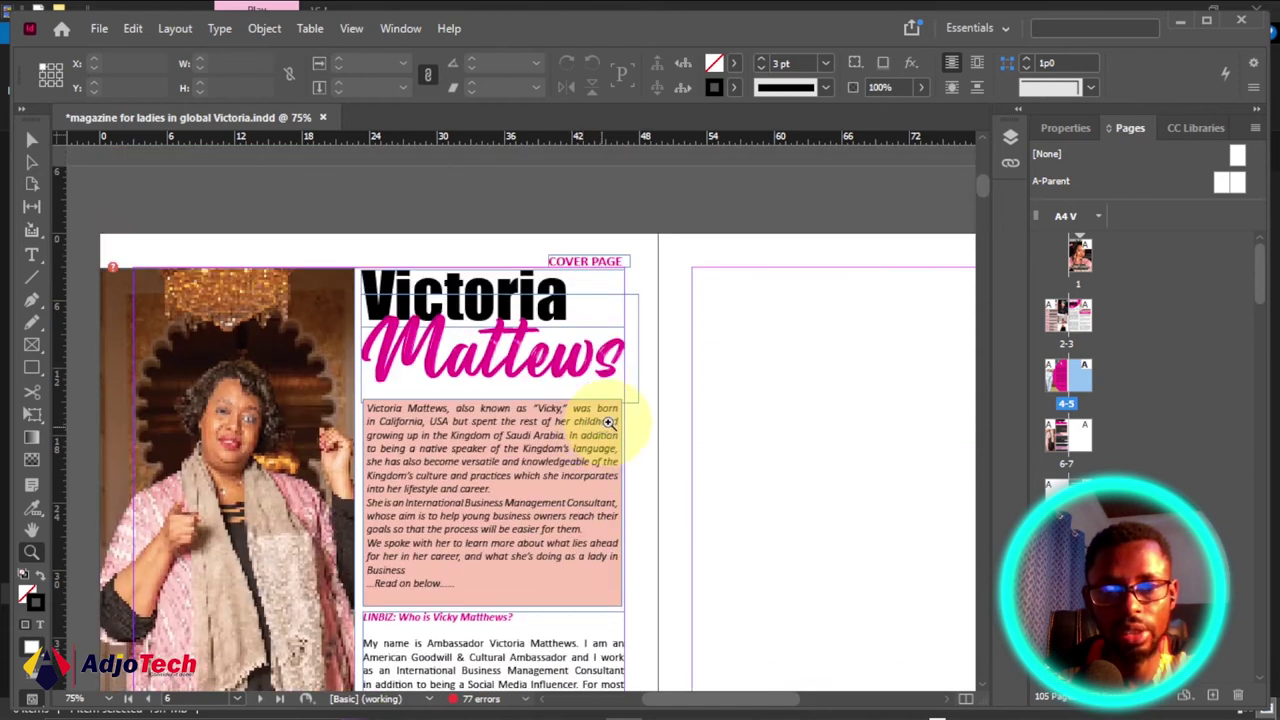
scroll(675, 518, down, 2)
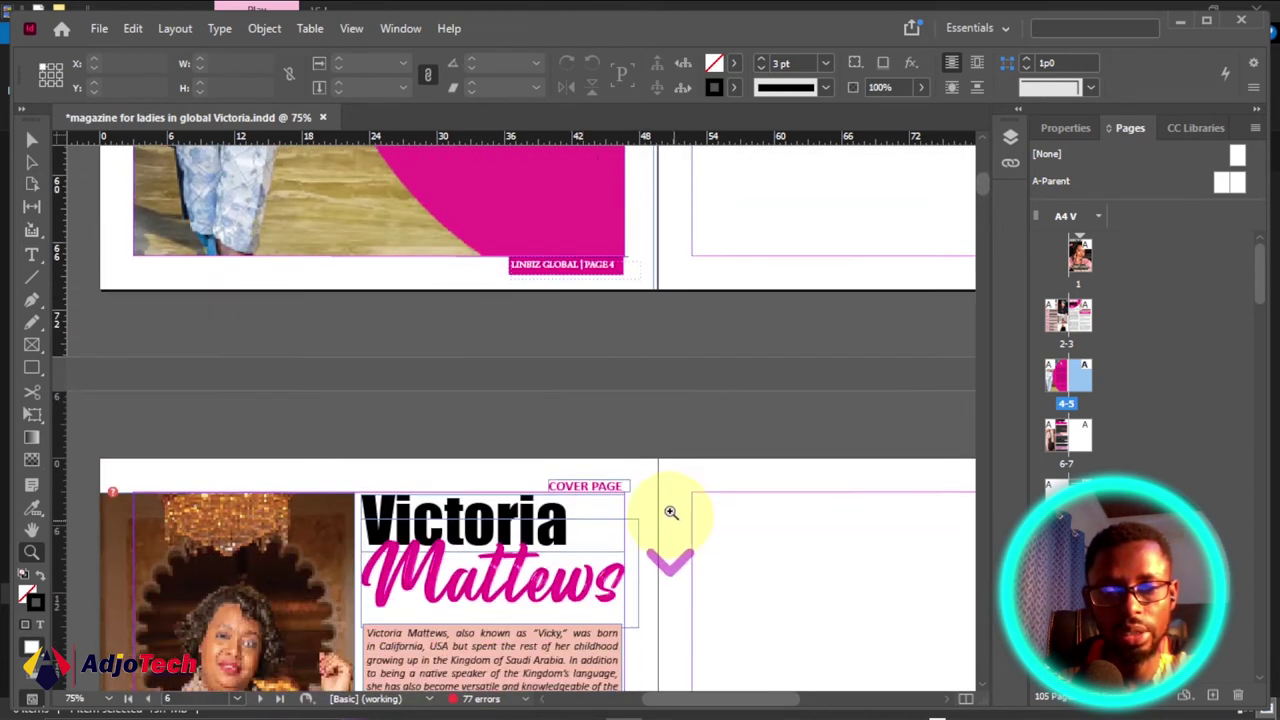
drag(707, 703, 751, 690)
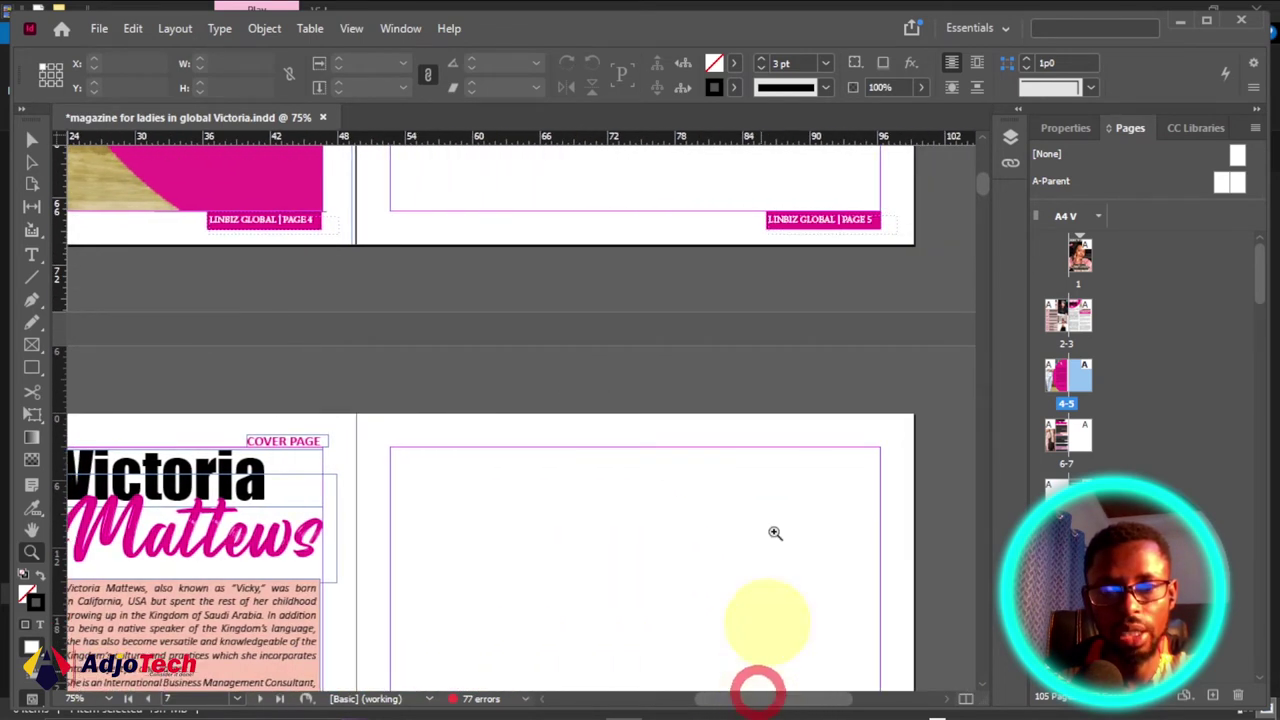
scroll(823, 367, up, 2)
scroll(680, 355, down, 2)
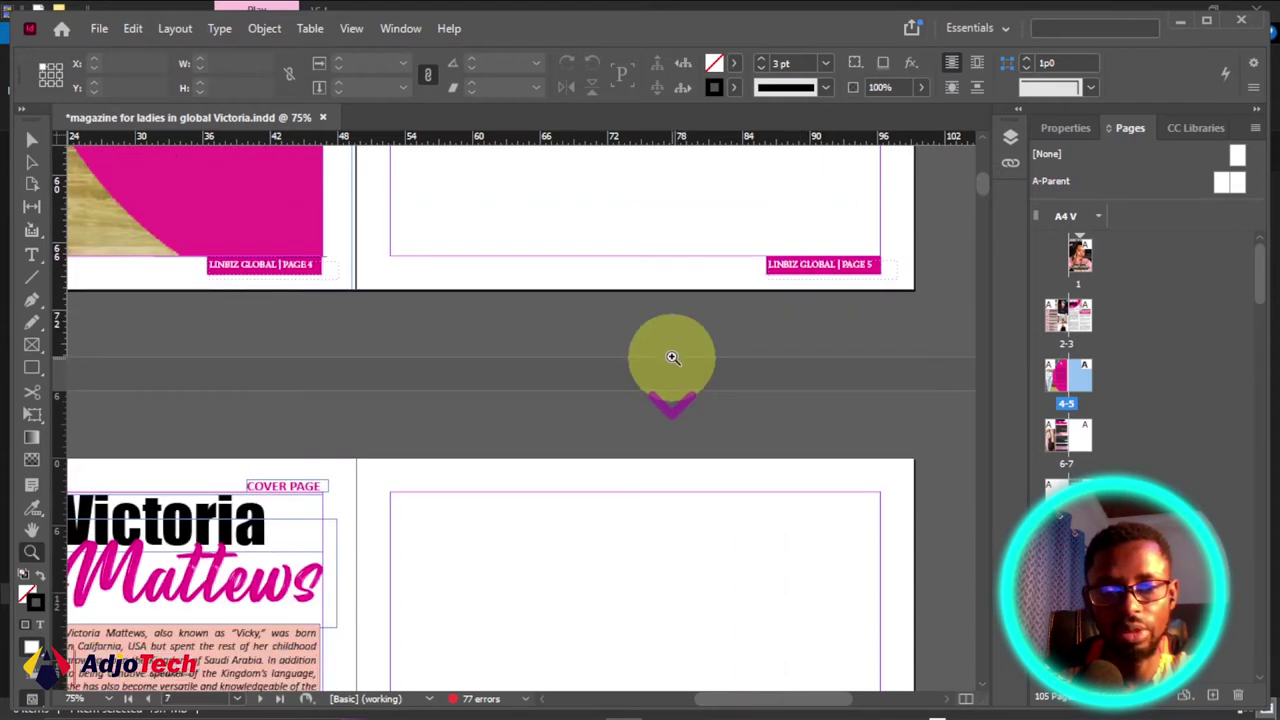
drag(743, 705, 674, 686)
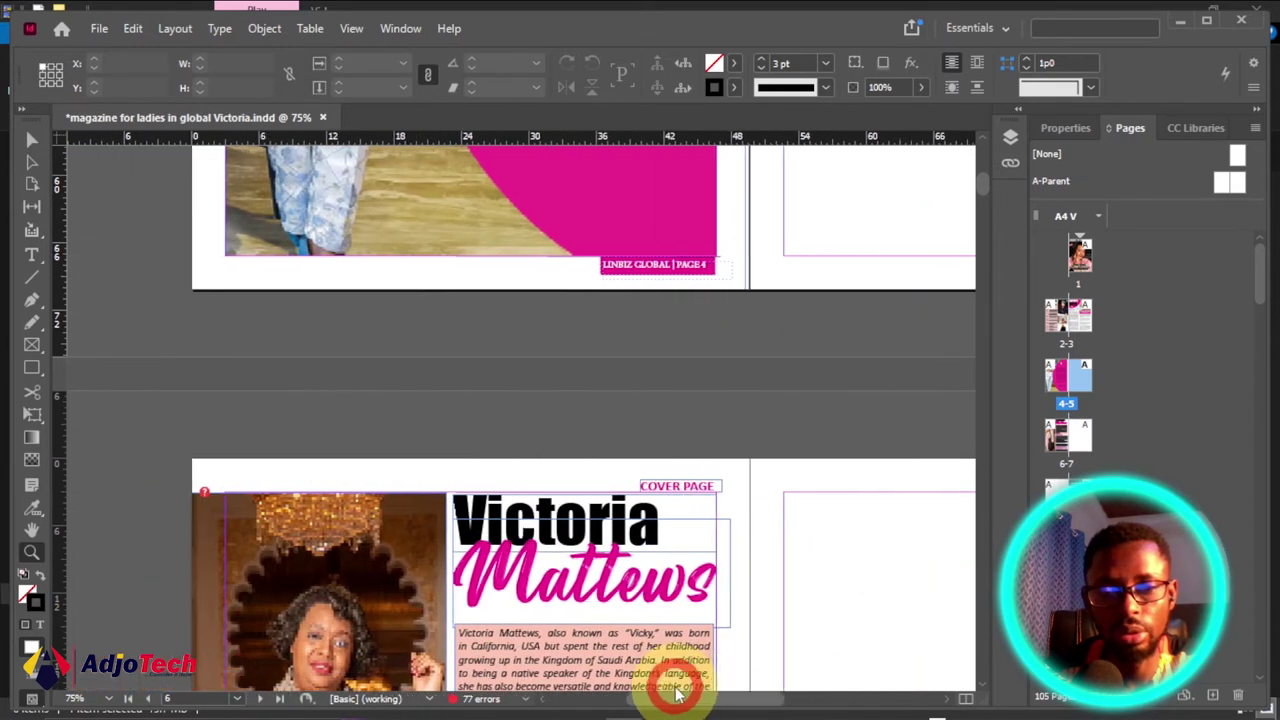
scroll(520, 420, down, 3)
scroll(574, 485, down, 3)
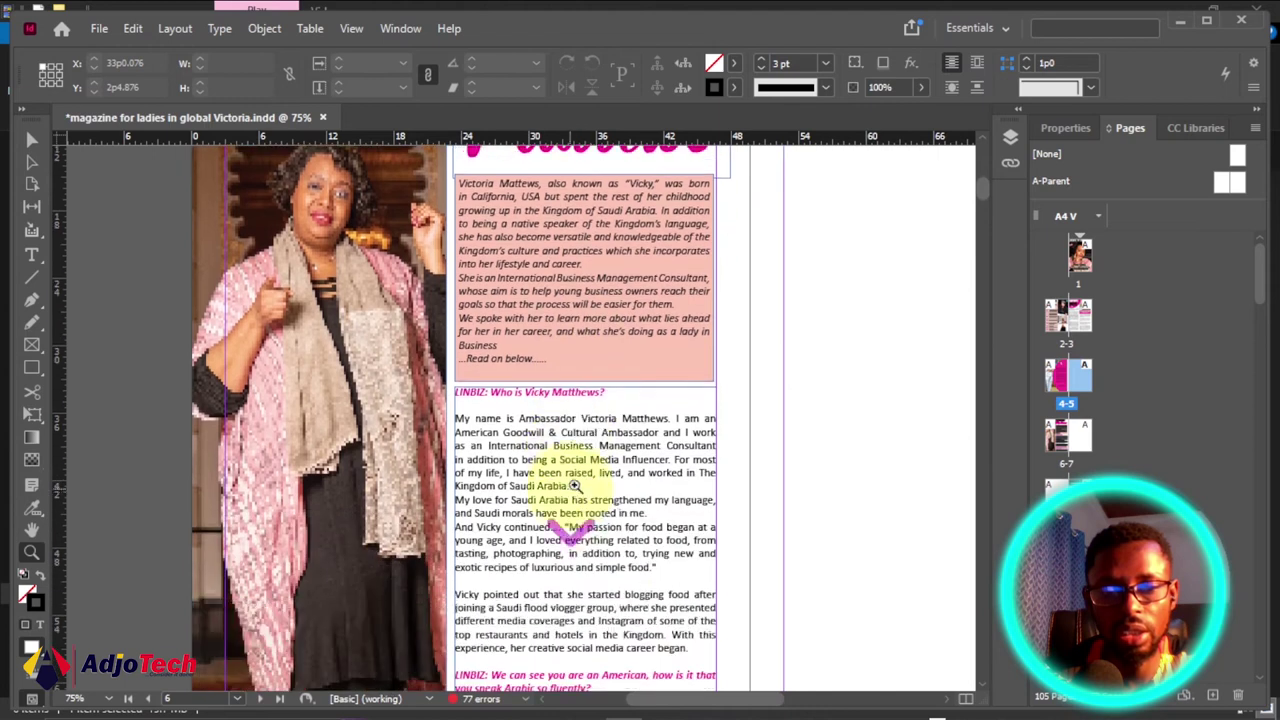
scroll(590, 490, down, 3)
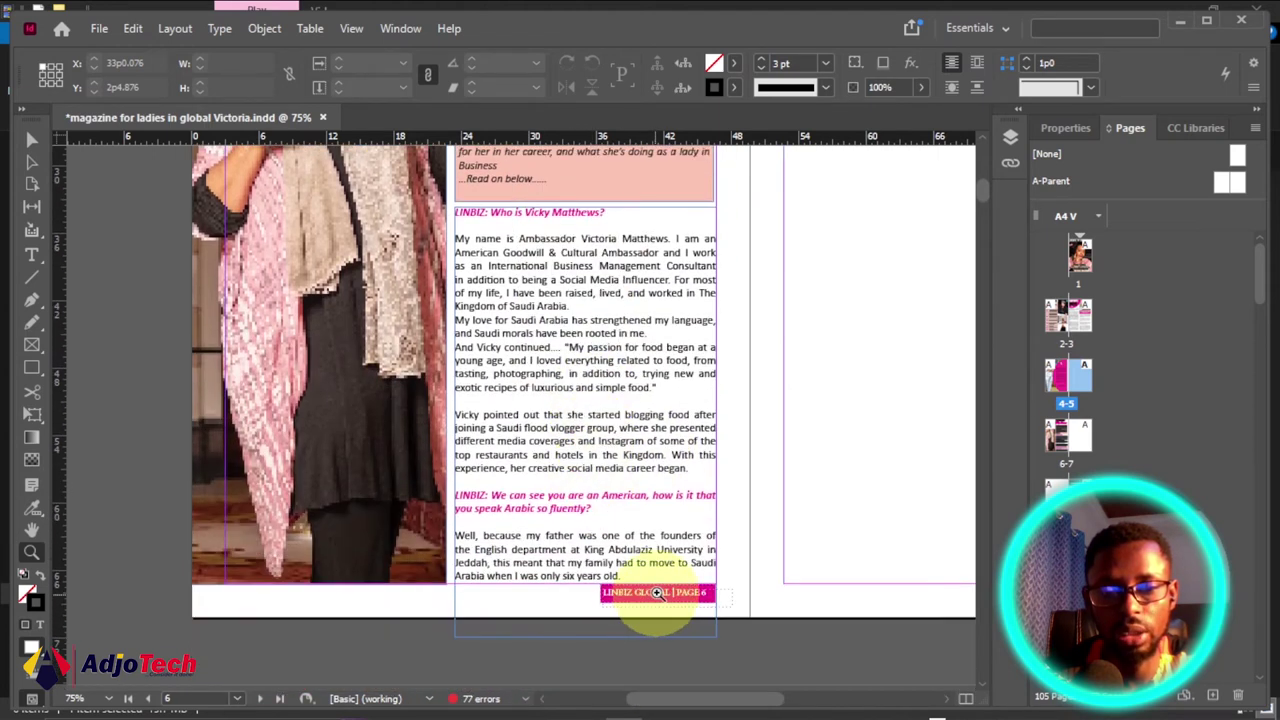
drag(749, 703, 771, 694)
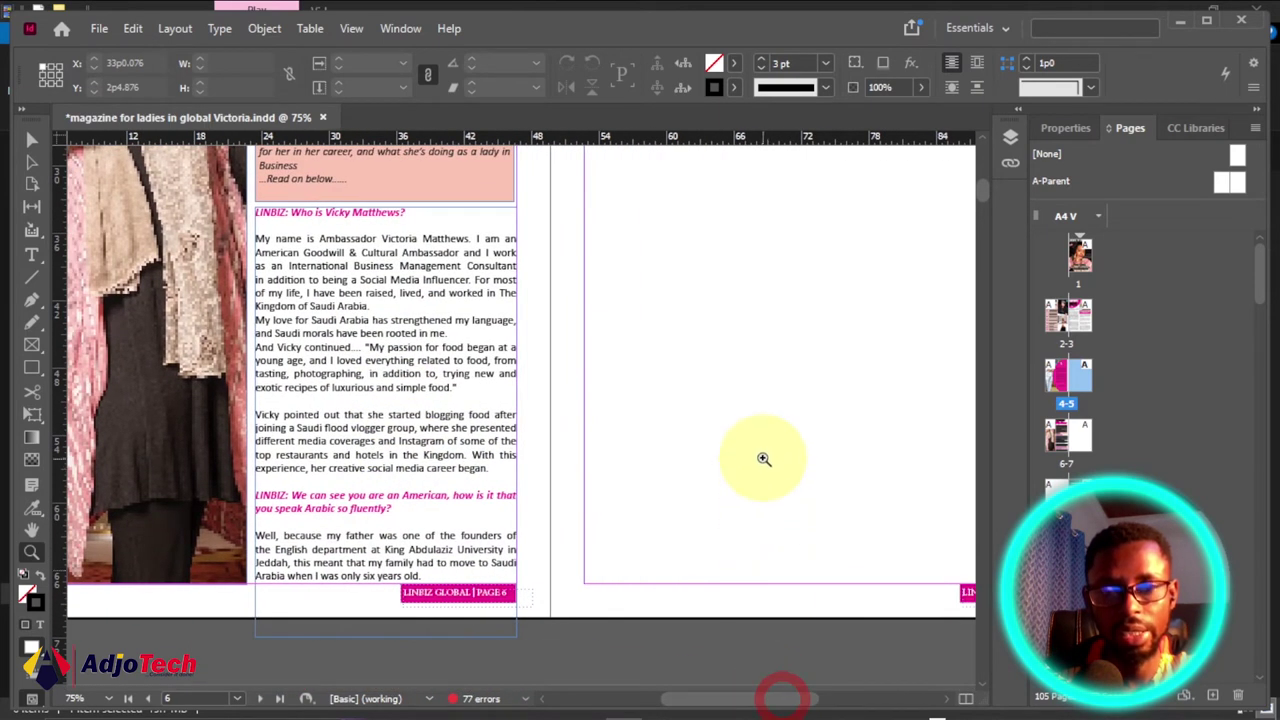
scroll(763, 451, up, 8)
scroll(780, 435, up, 6)
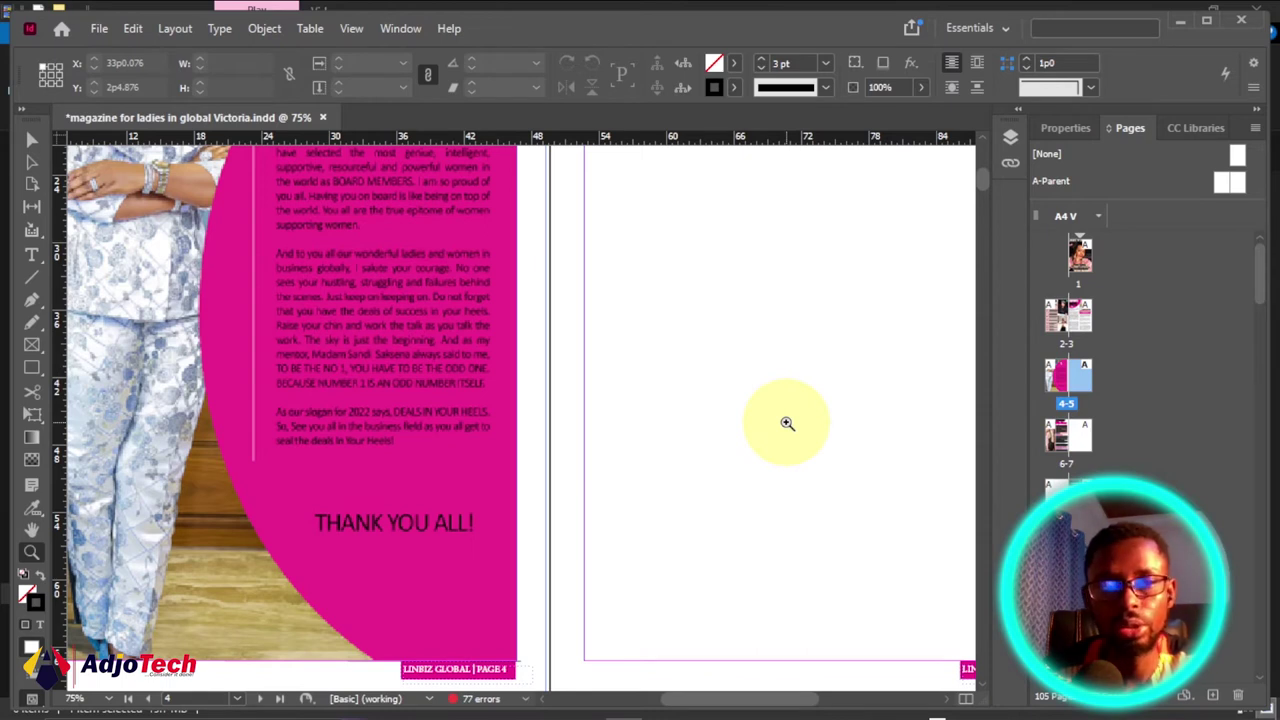
Create a new A5 print document with 10 facing pages, named Untitled-2.
click(100, 30)
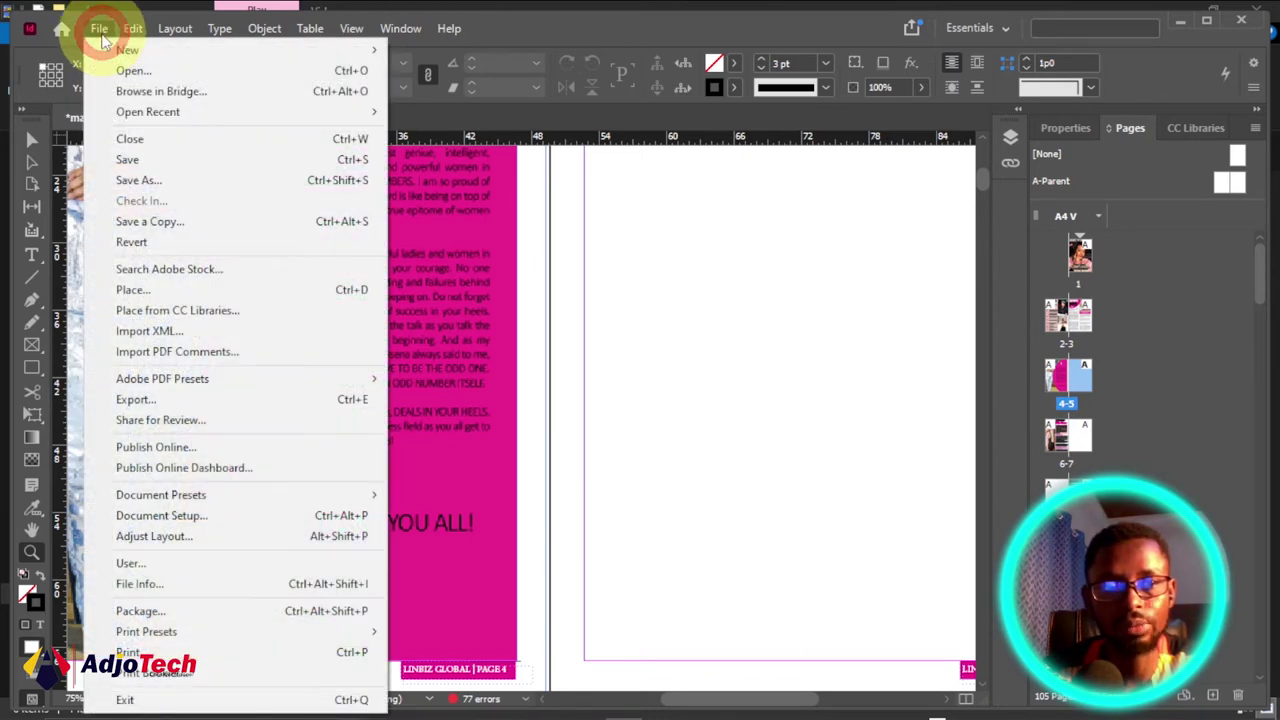
mouse_move(126, 49)
click(445, 55)
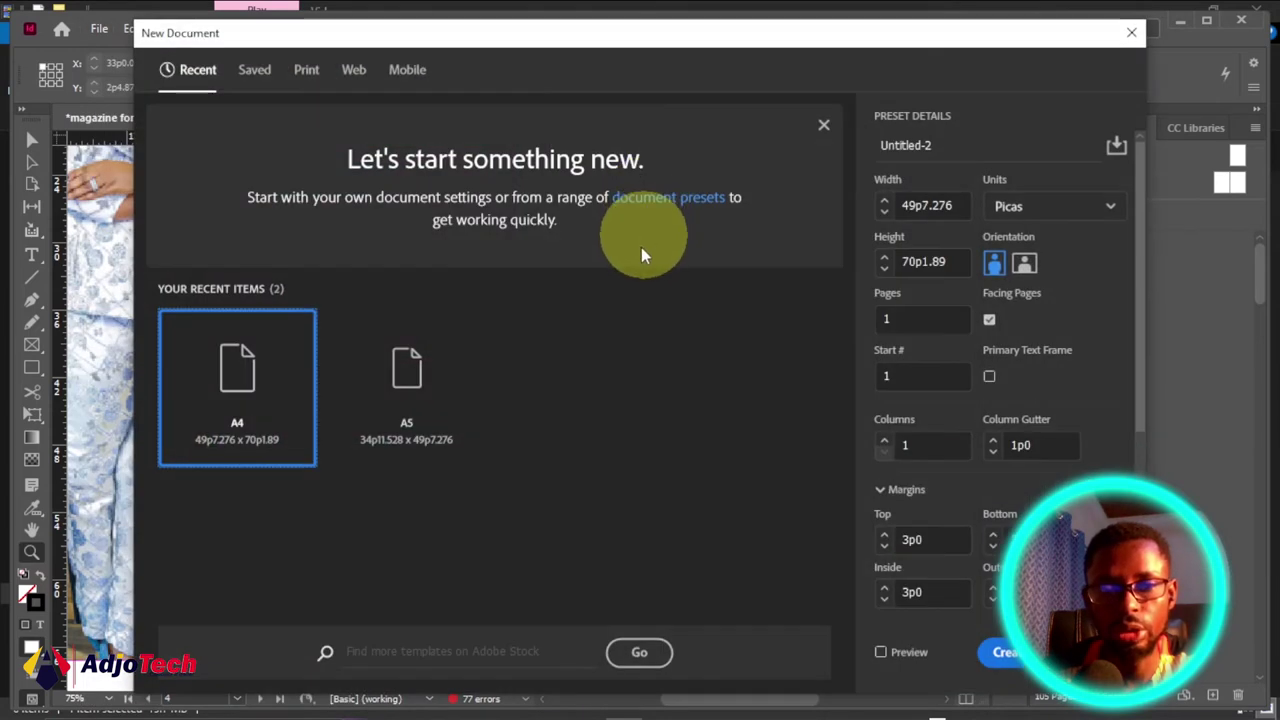
click(324, 82)
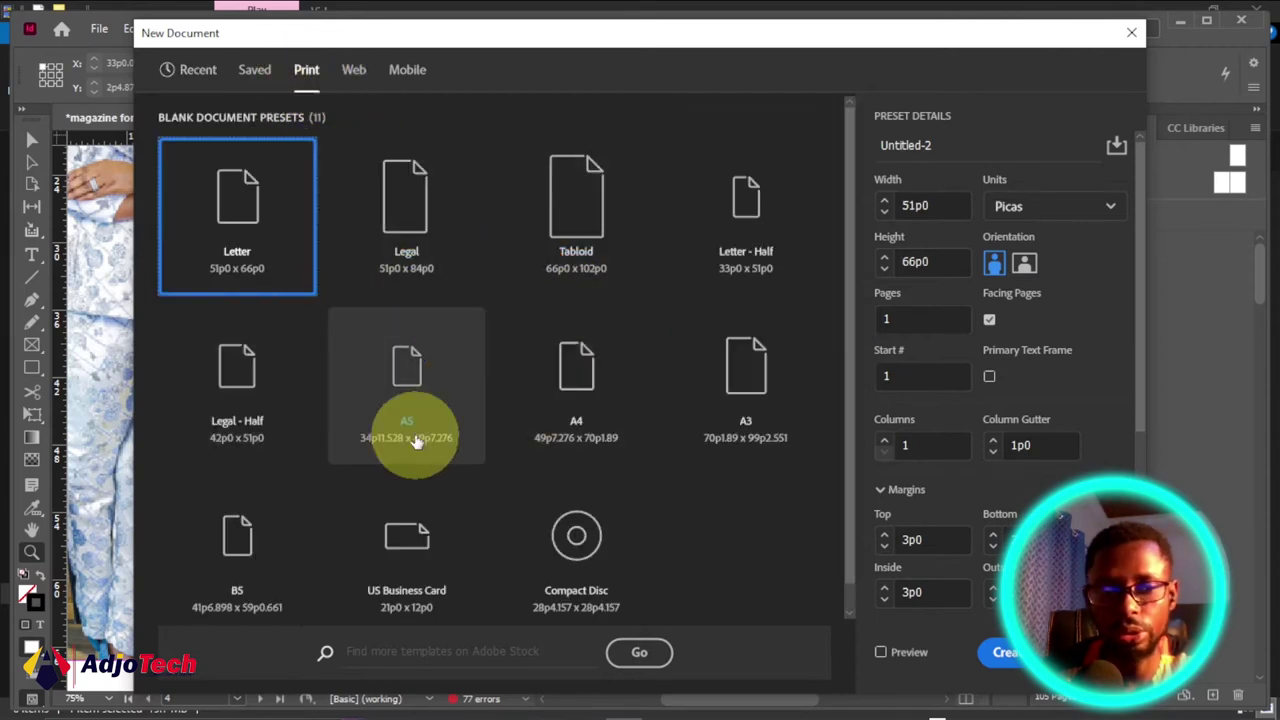
click(400, 375)
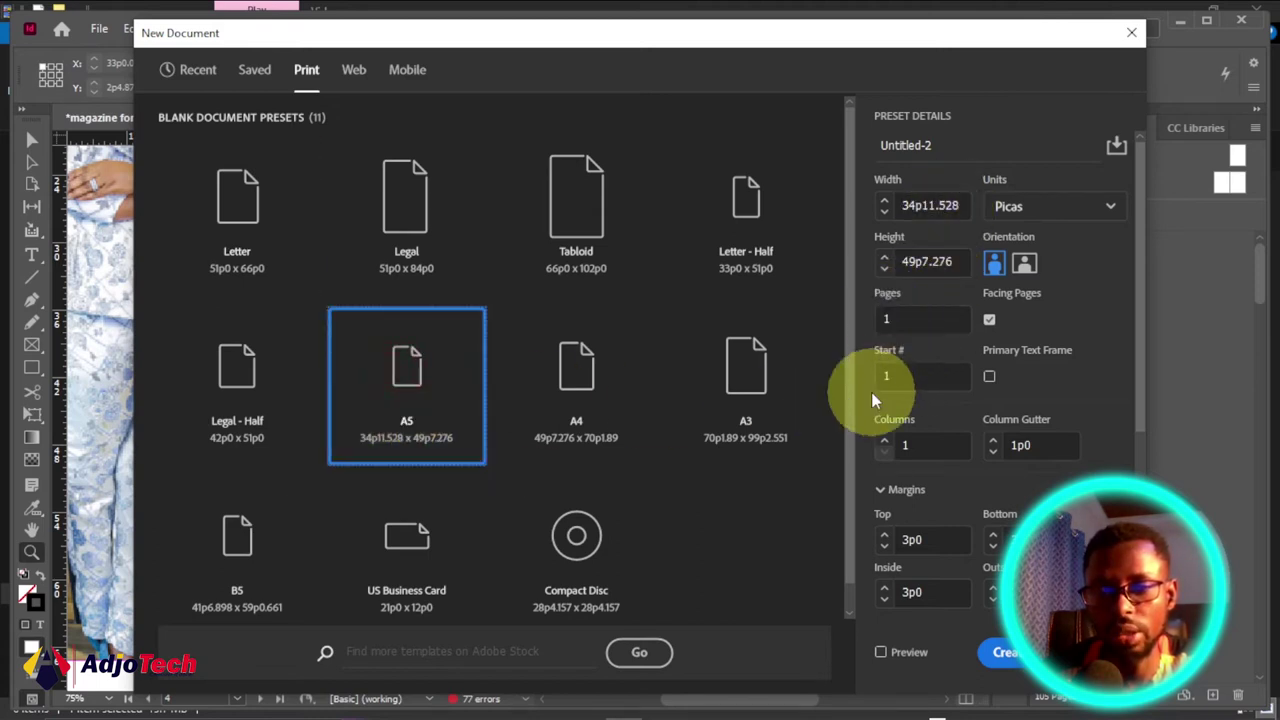
double_click(890, 318)
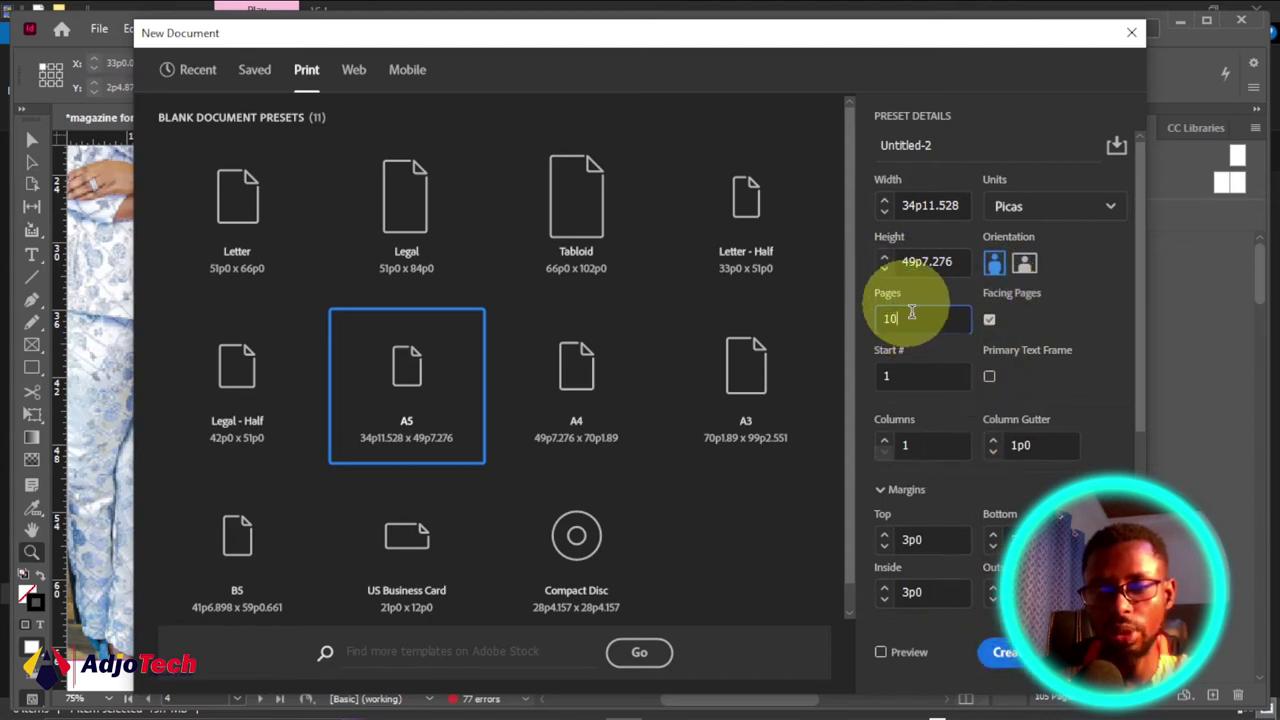
click(1003, 653)
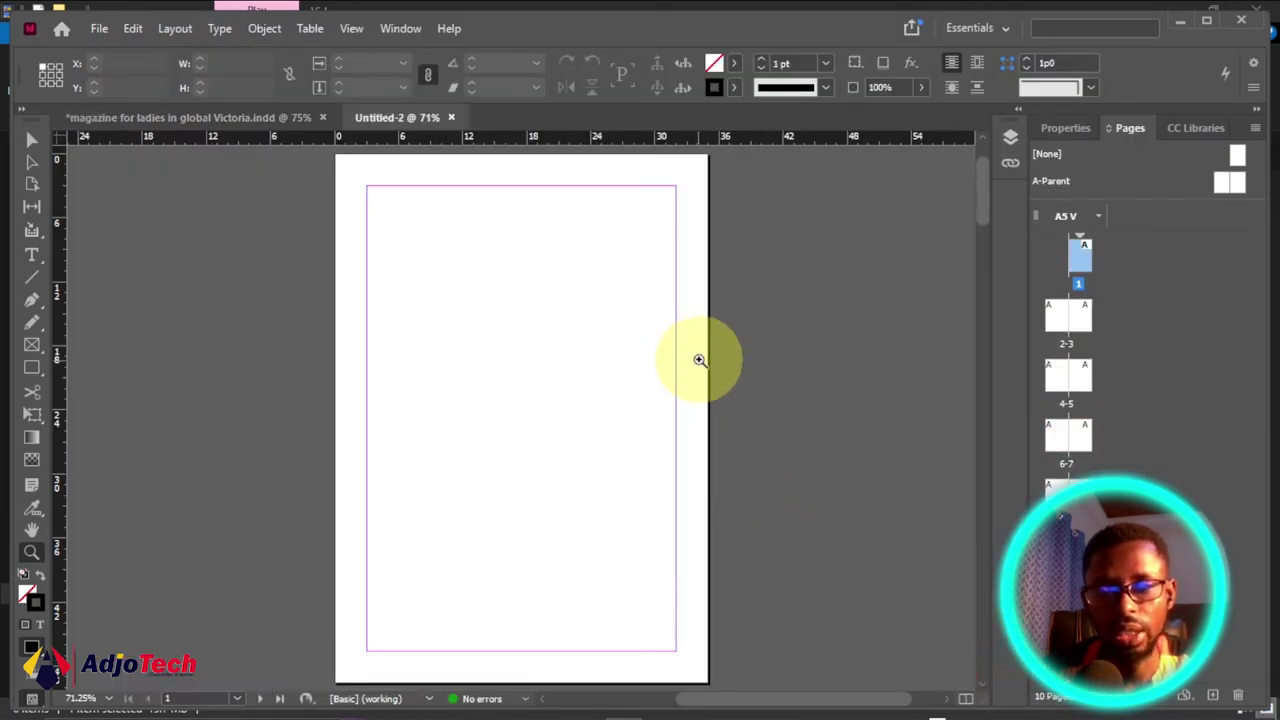
Scroll through the blank Untitled-2 pages, then switch back to the magazine document.
scroll(700, 355, down, 2)
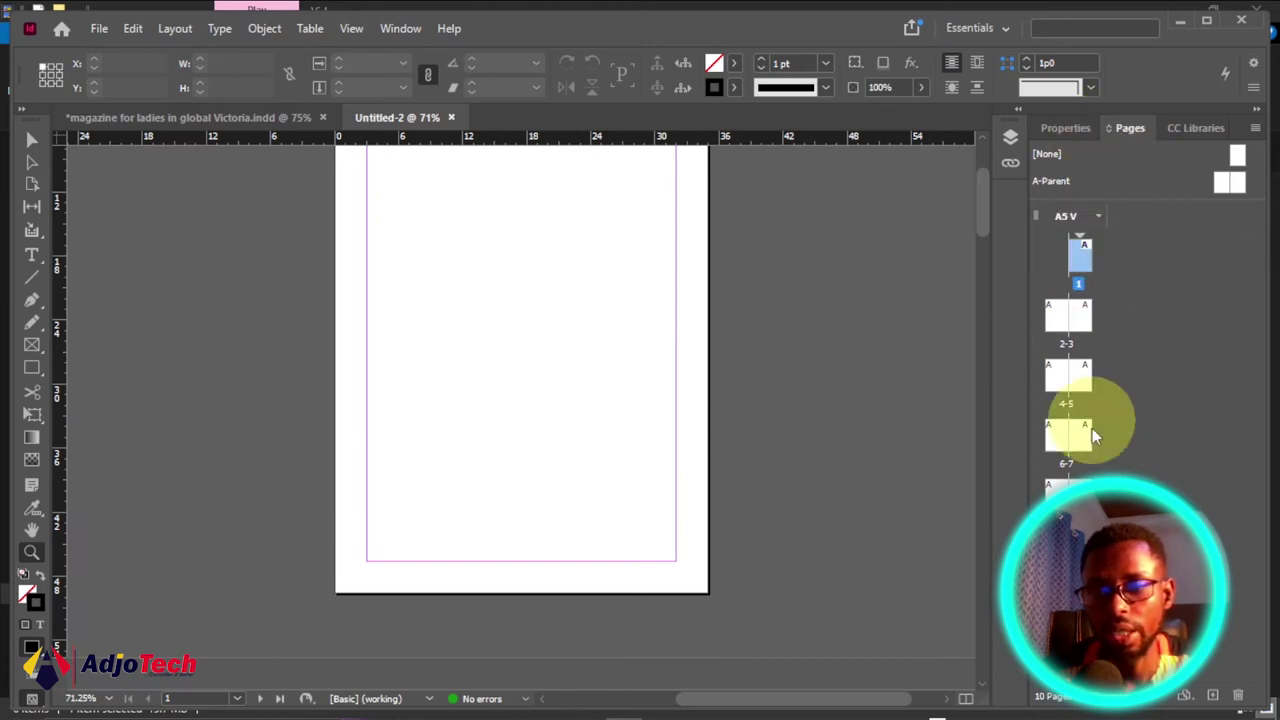
scroll(698, 461, down, 1)
scroll(698, 461, down, 7)
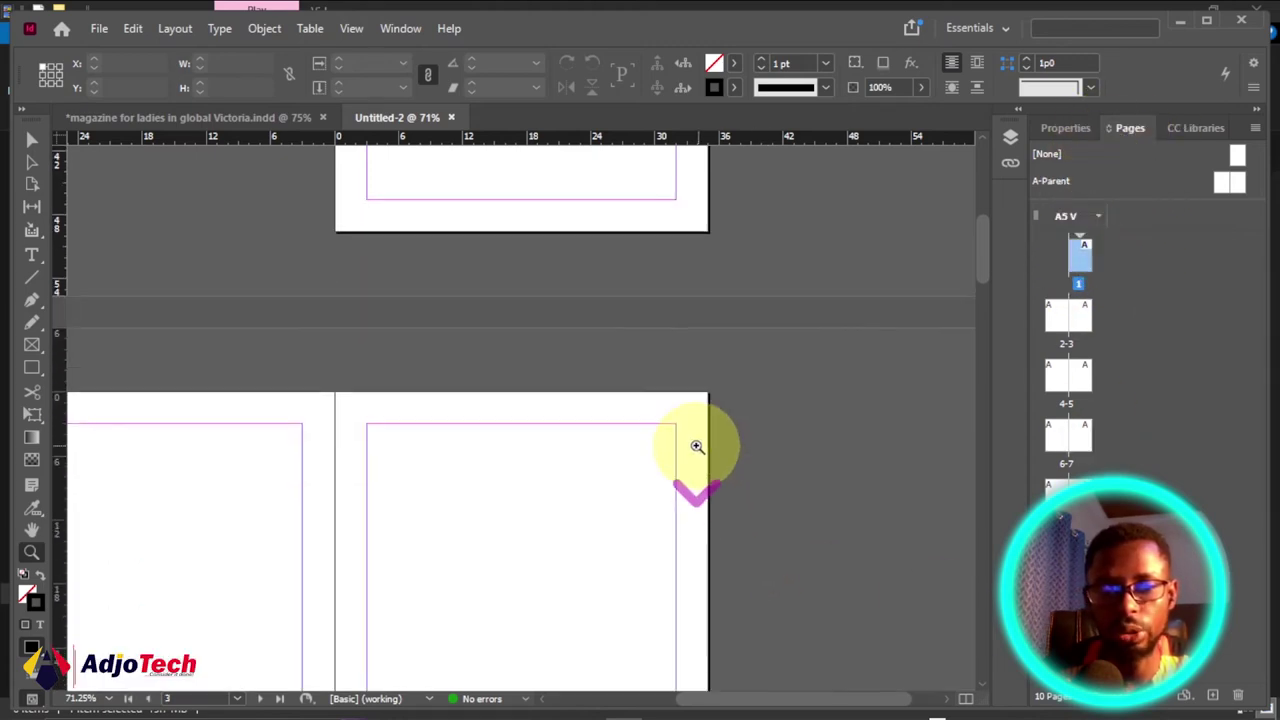
drag(810, 703, 755, 683)
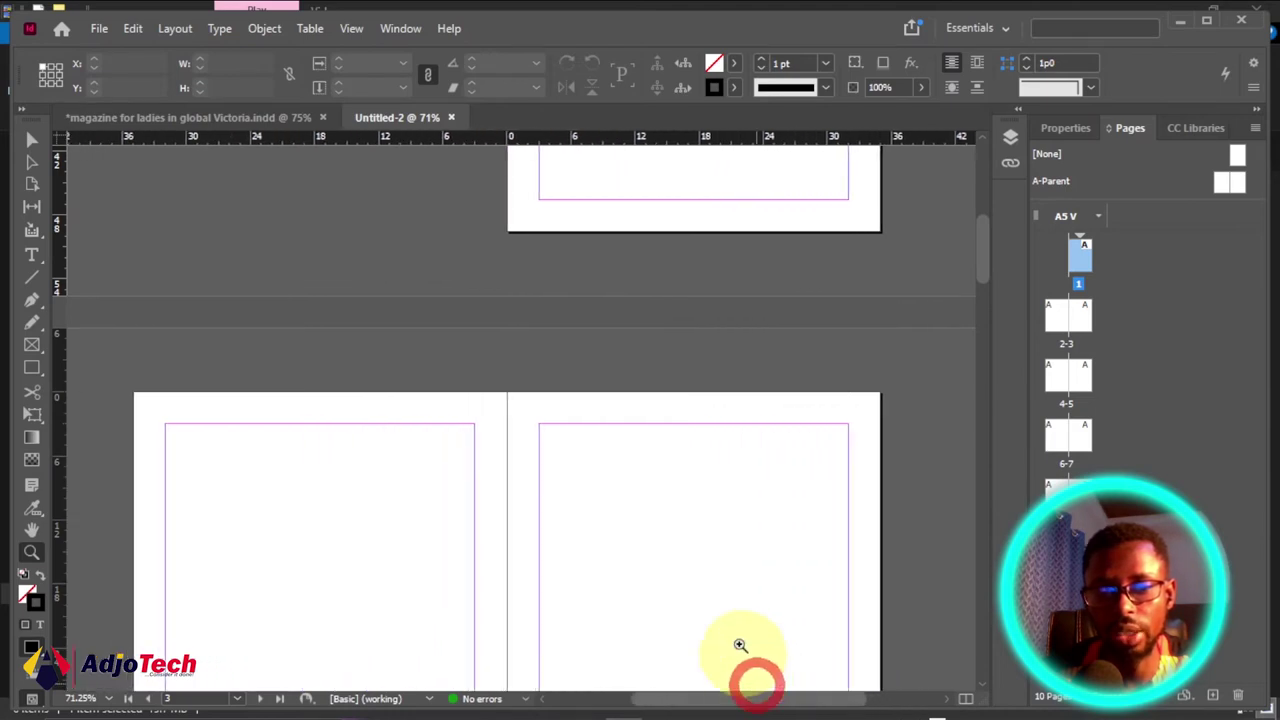
scroll(657, 443, down, 10)
scroll(656, 425, down, 20)
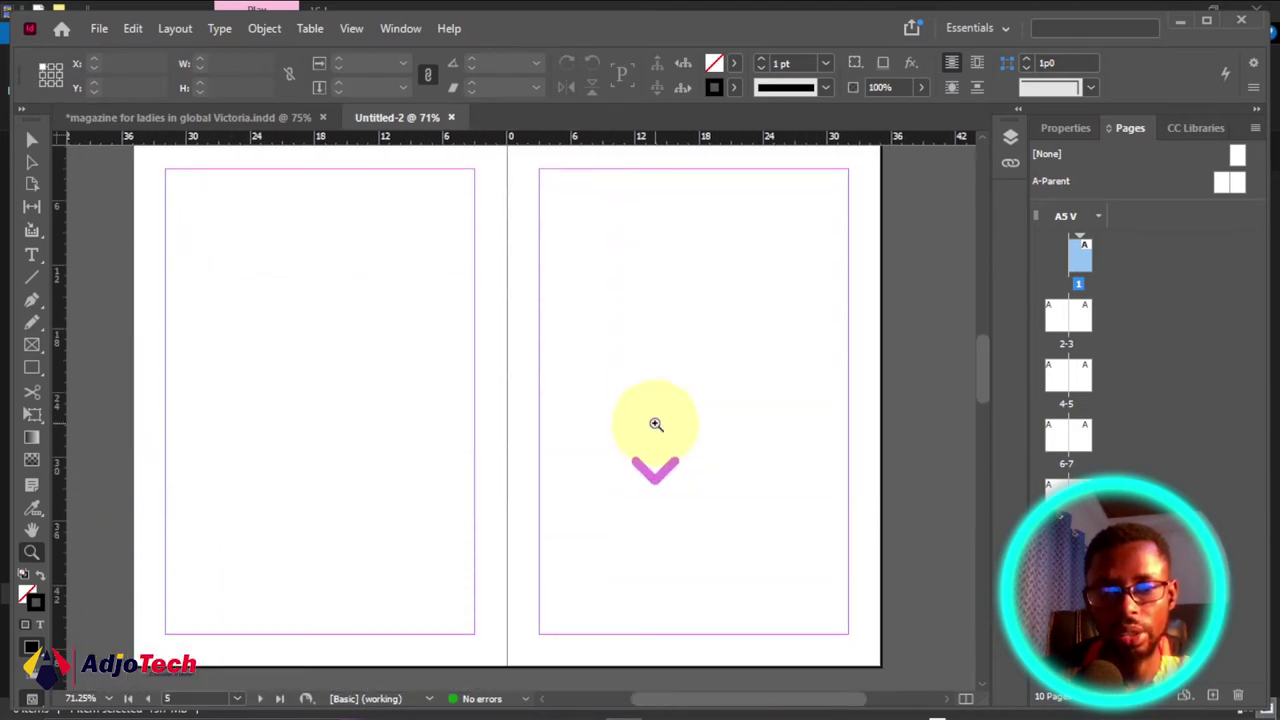
scroll(656, 424, down, 12)
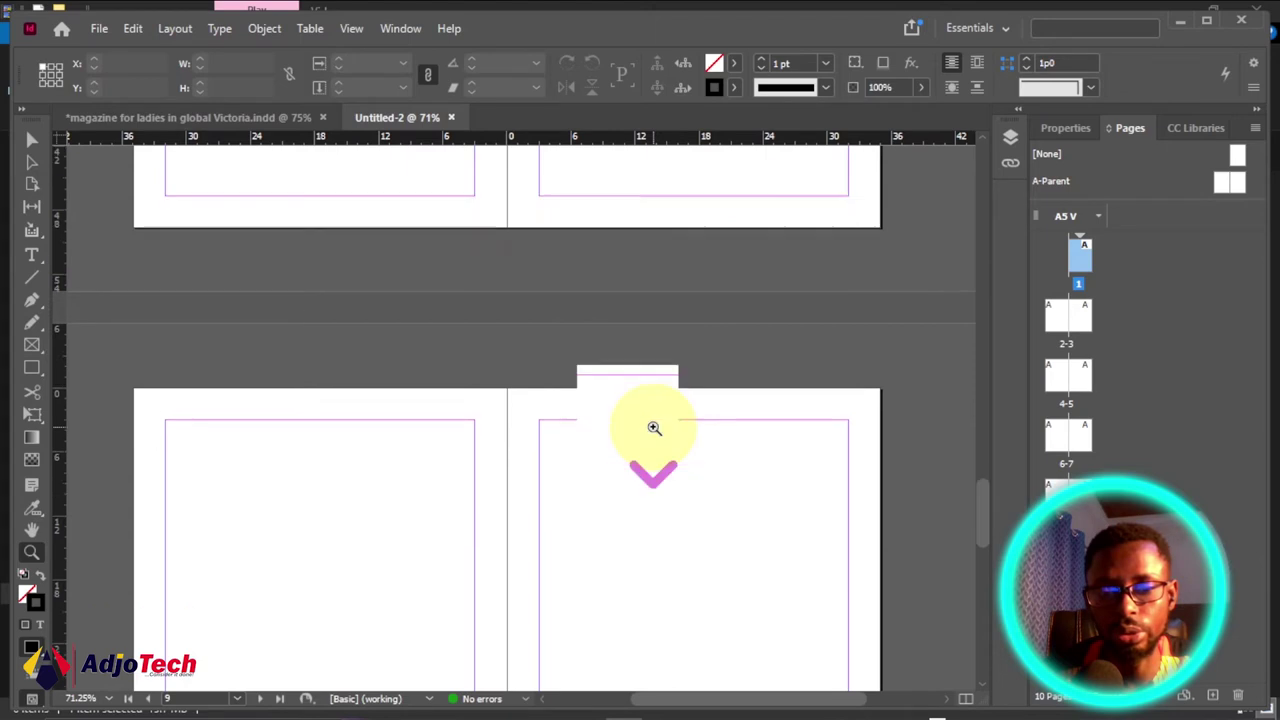
scroll(654, 428, down, 14)
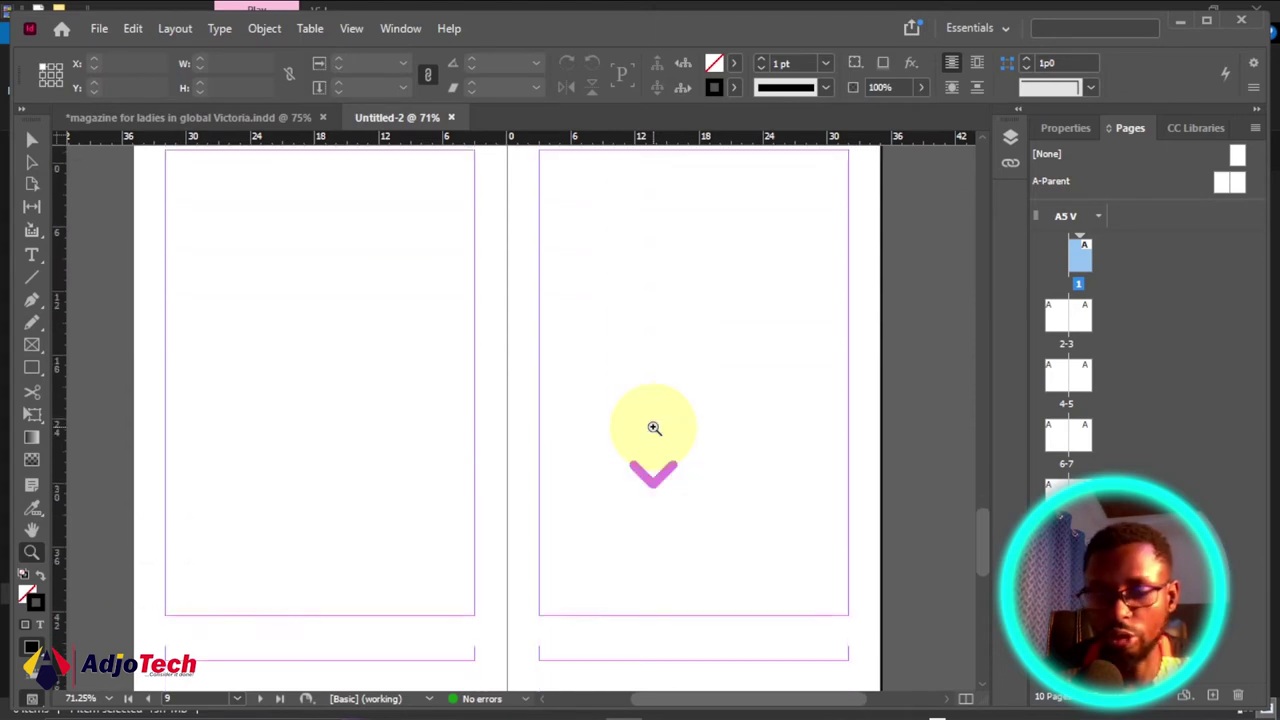
scroll(659, 426, down, 1)
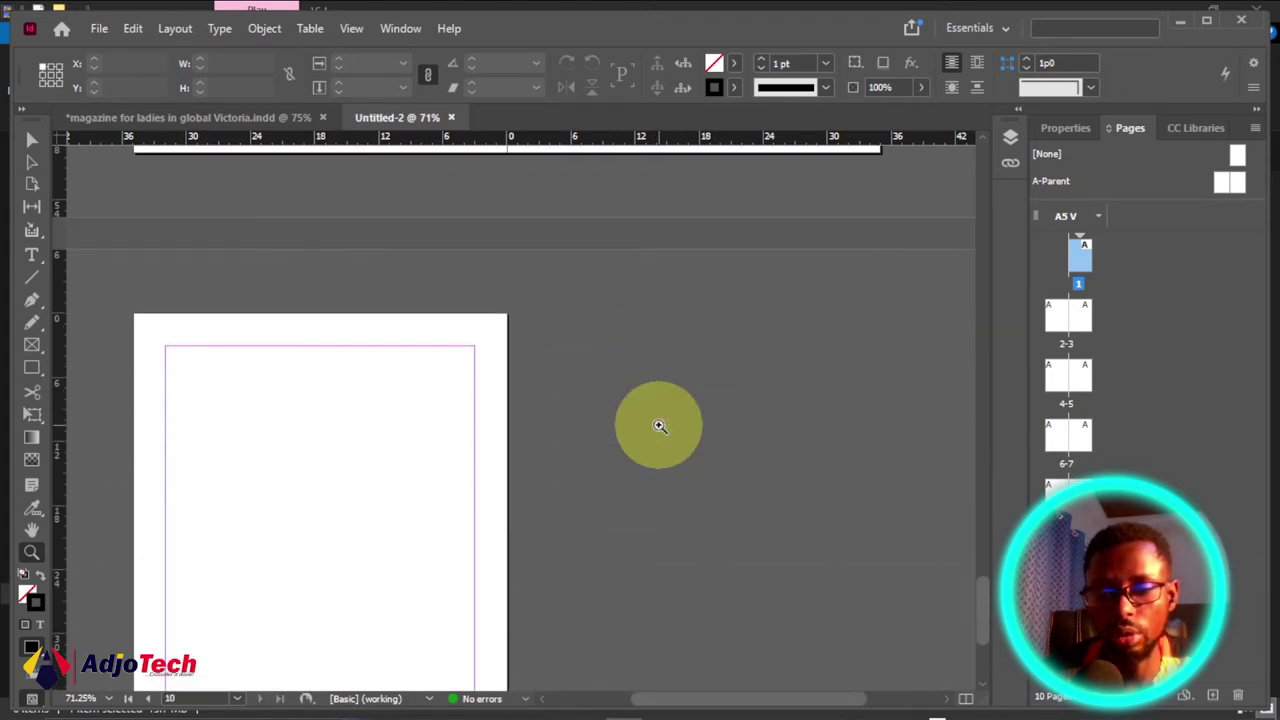
scroll(659, 426, up, 15)
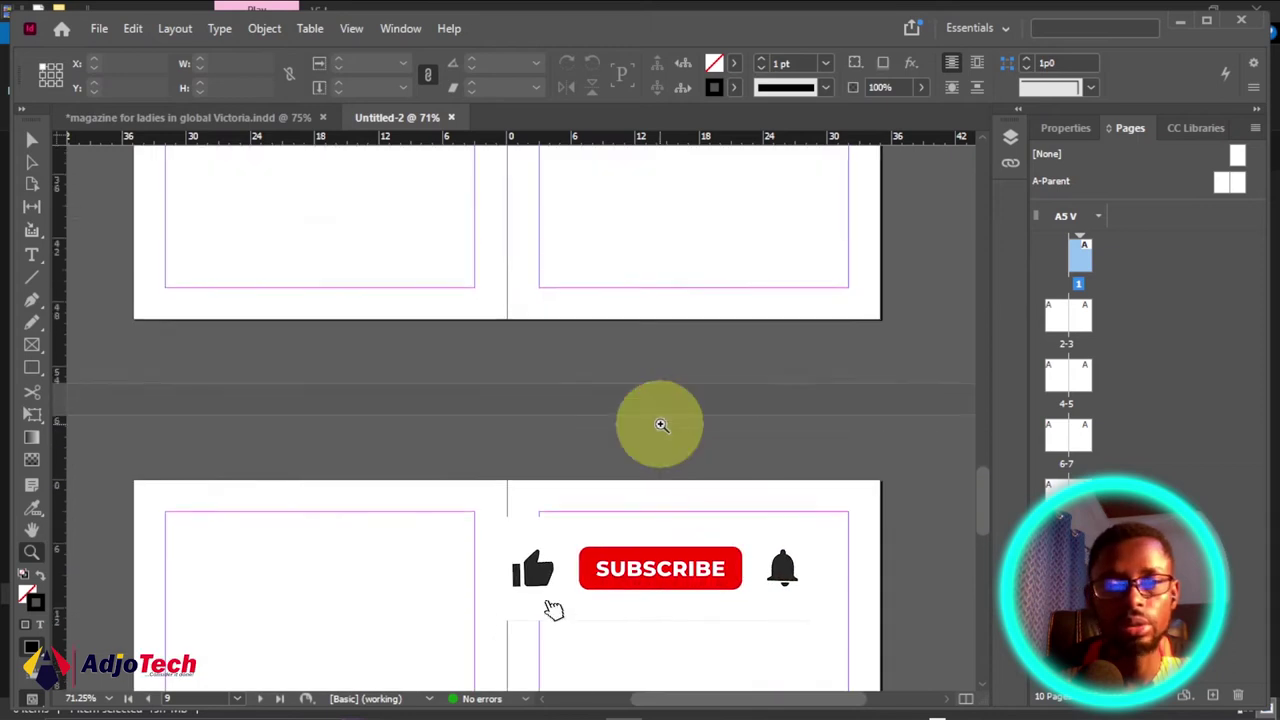
scroll(662, 421, up, 10)
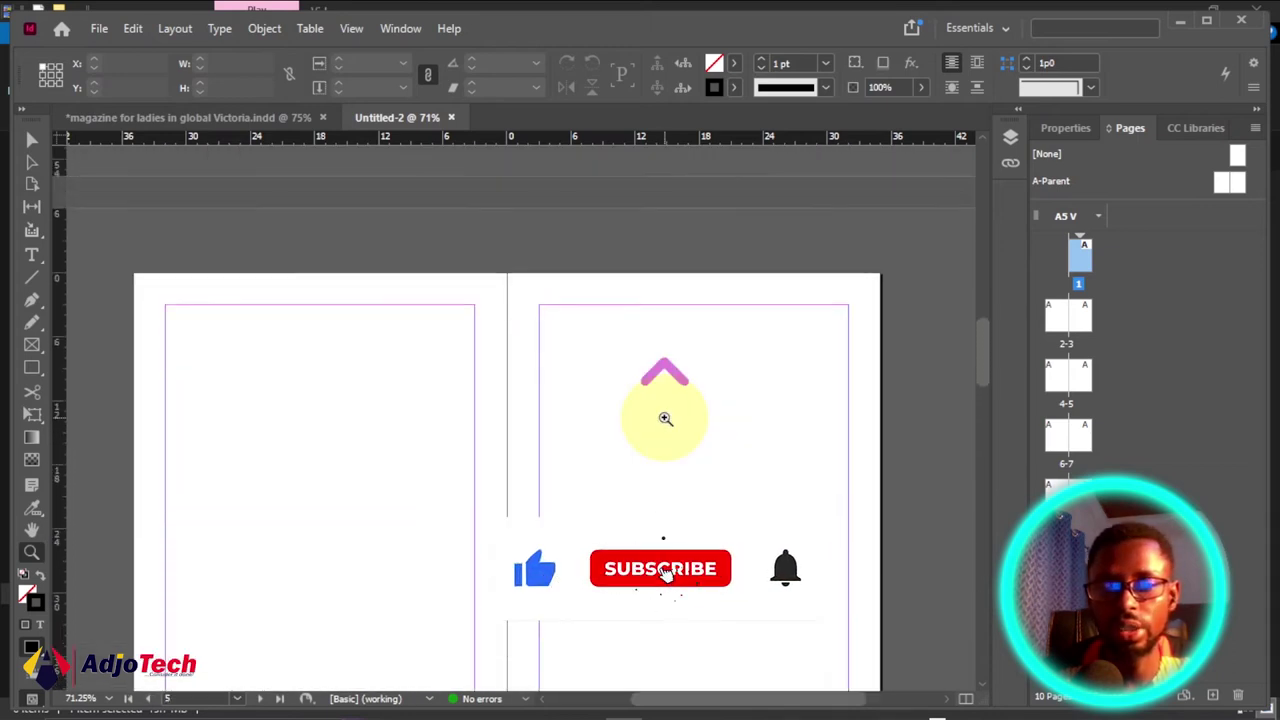
scroll(665, 418, up, 10)
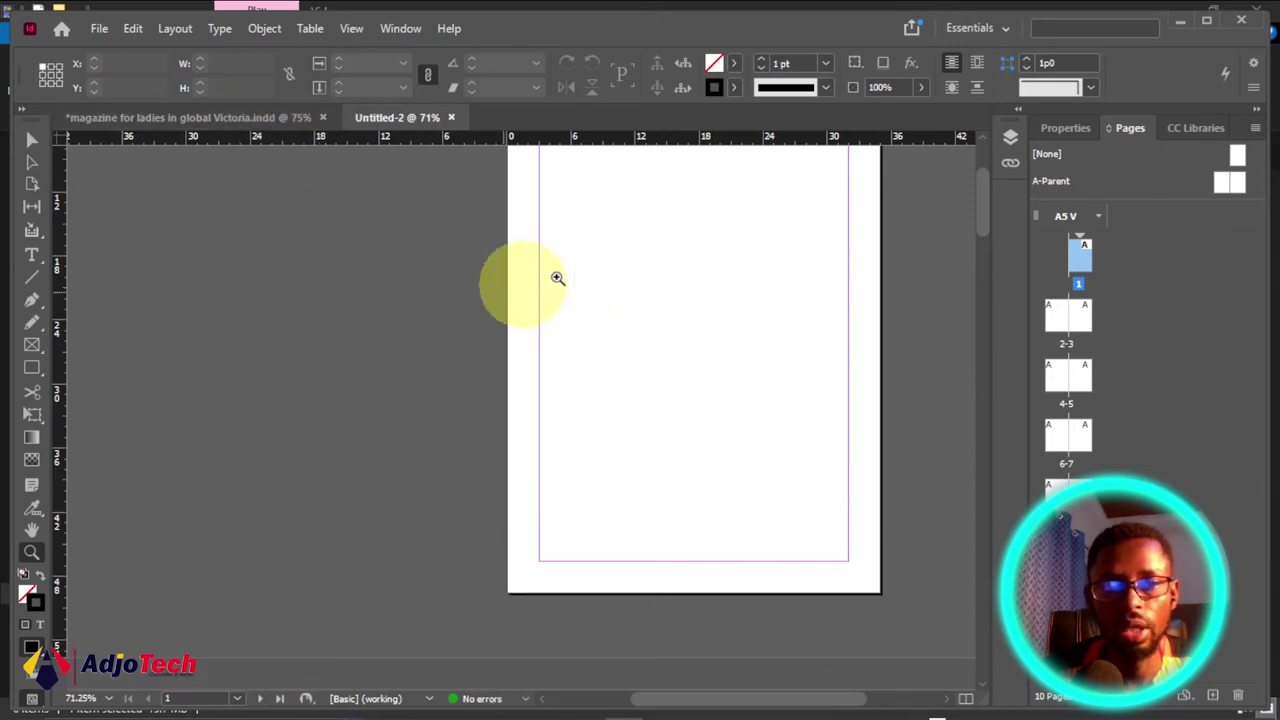
click(250, 118)
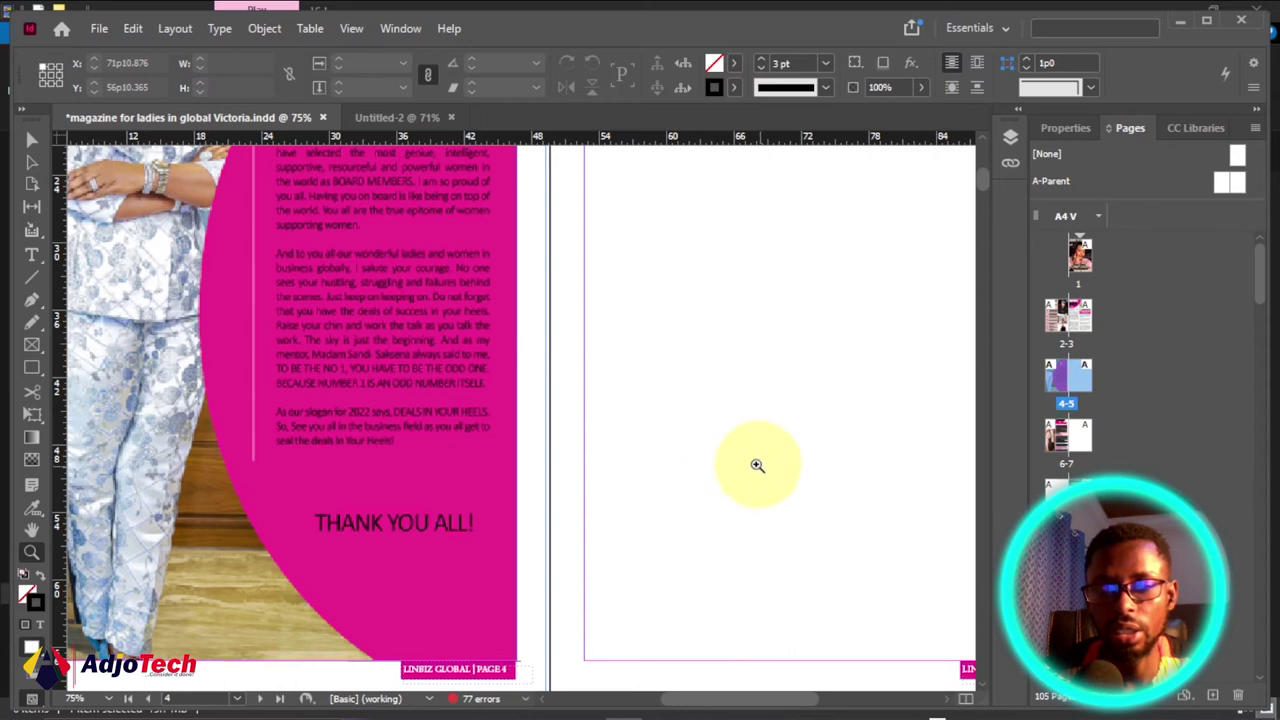
Zoom out to 50% on the 4-5 spread, pick the Selection tool, and clear the page selection.
alt+click(786, 537)
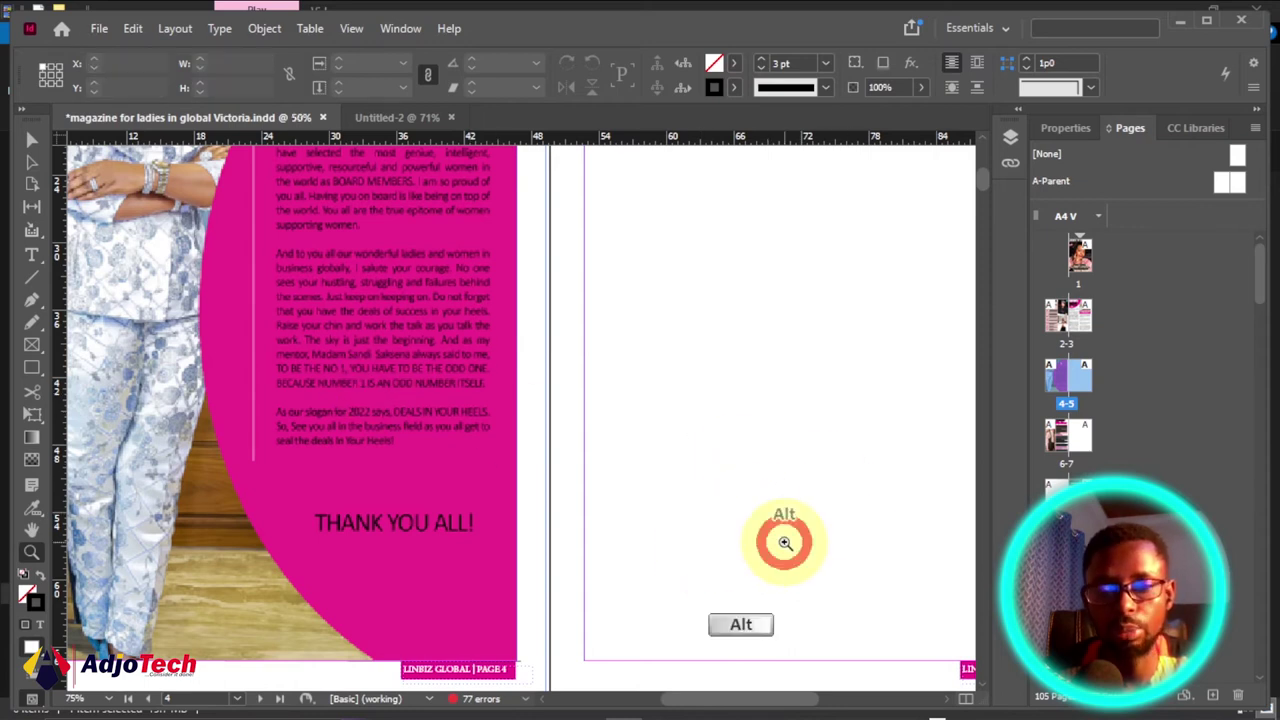
drag(741, 705, 690, 698)
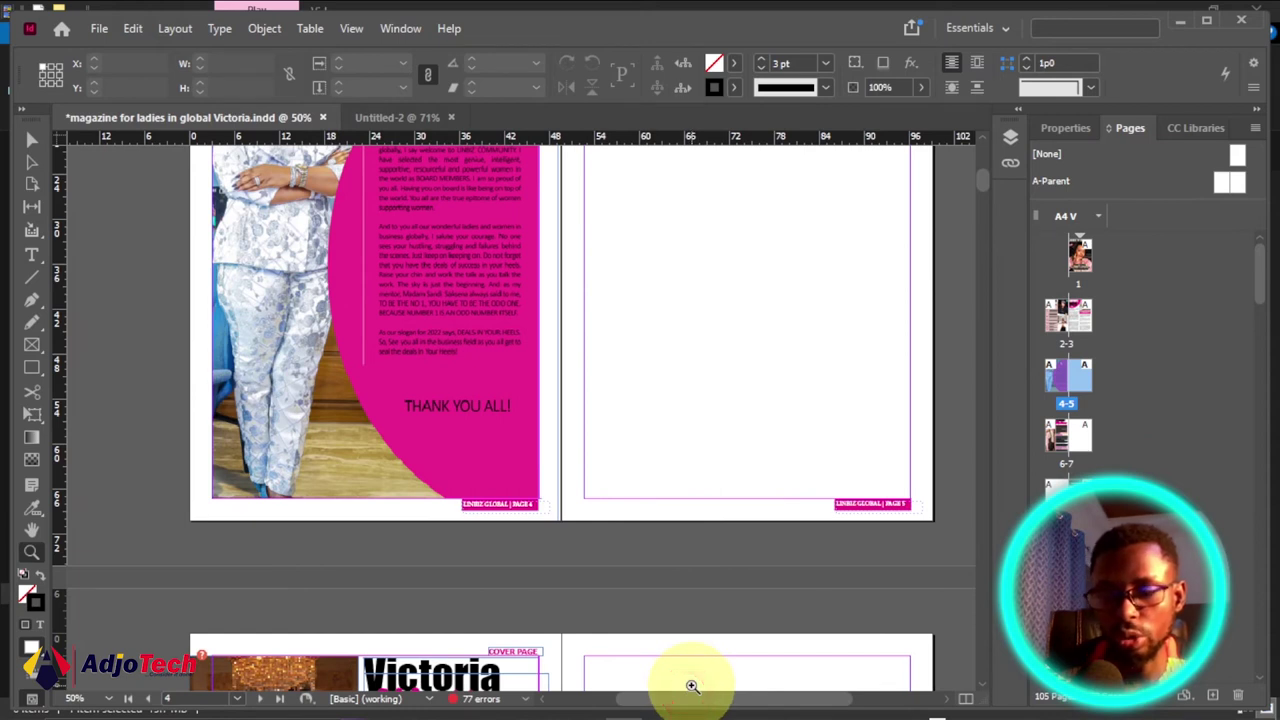
click(32, 140)
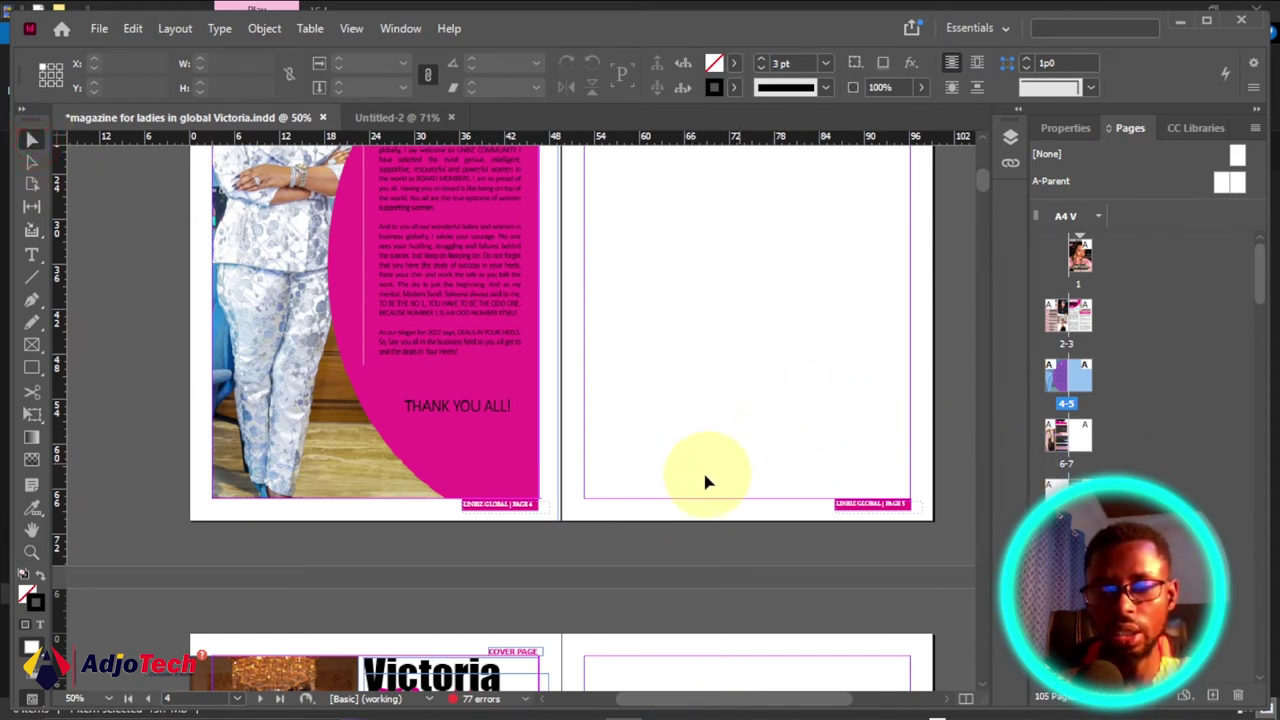
click(952, 482)
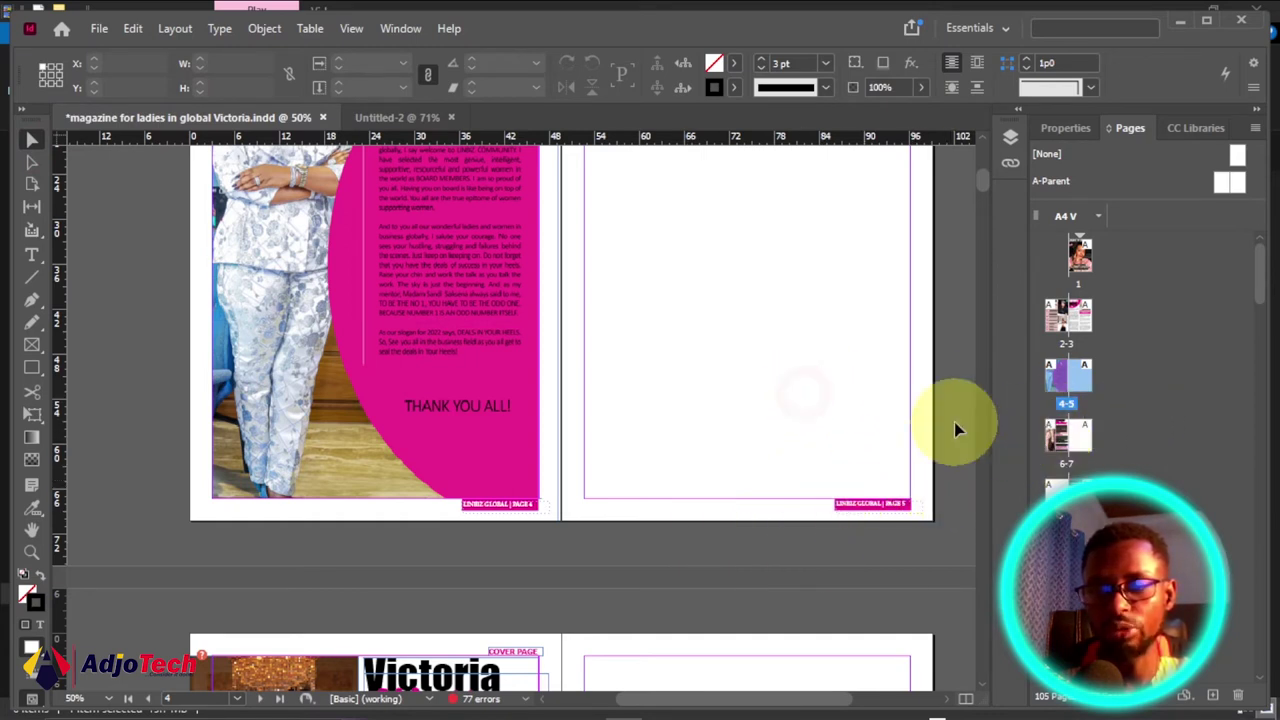
click(1130, 420)
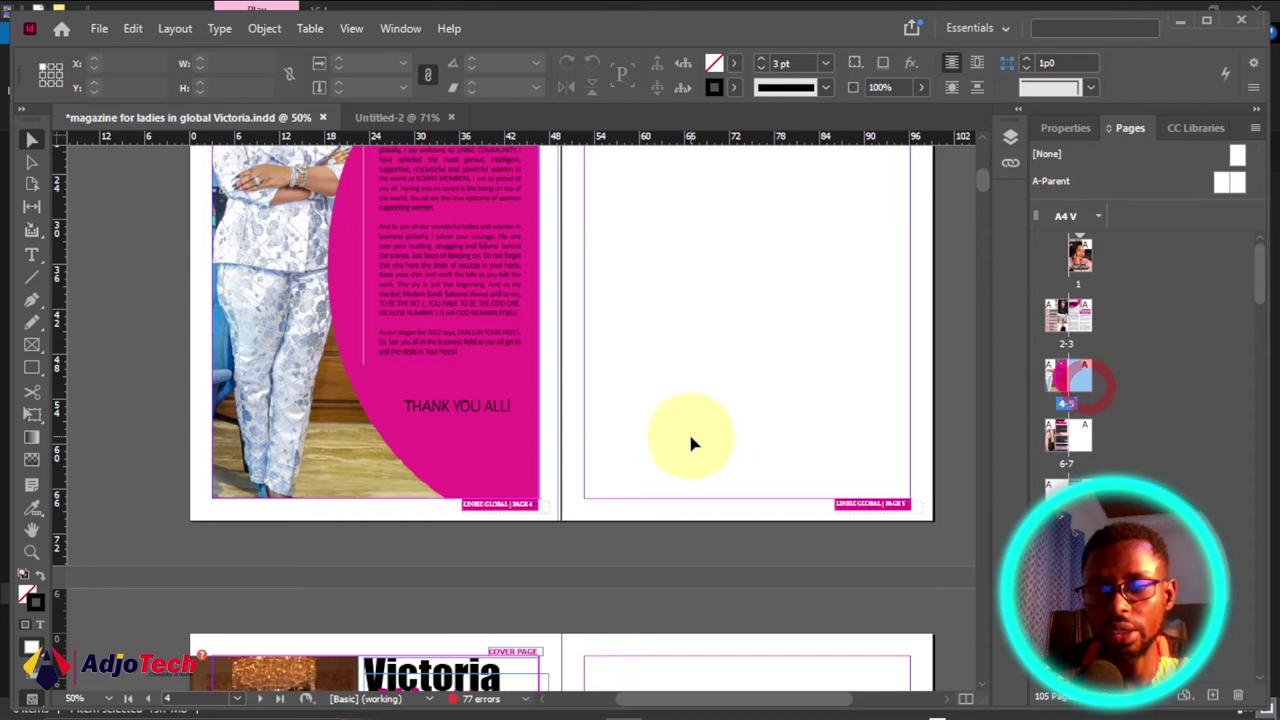
Delete the blank page 5 and check the spread in Preview mode.
right_click(1087, 383)
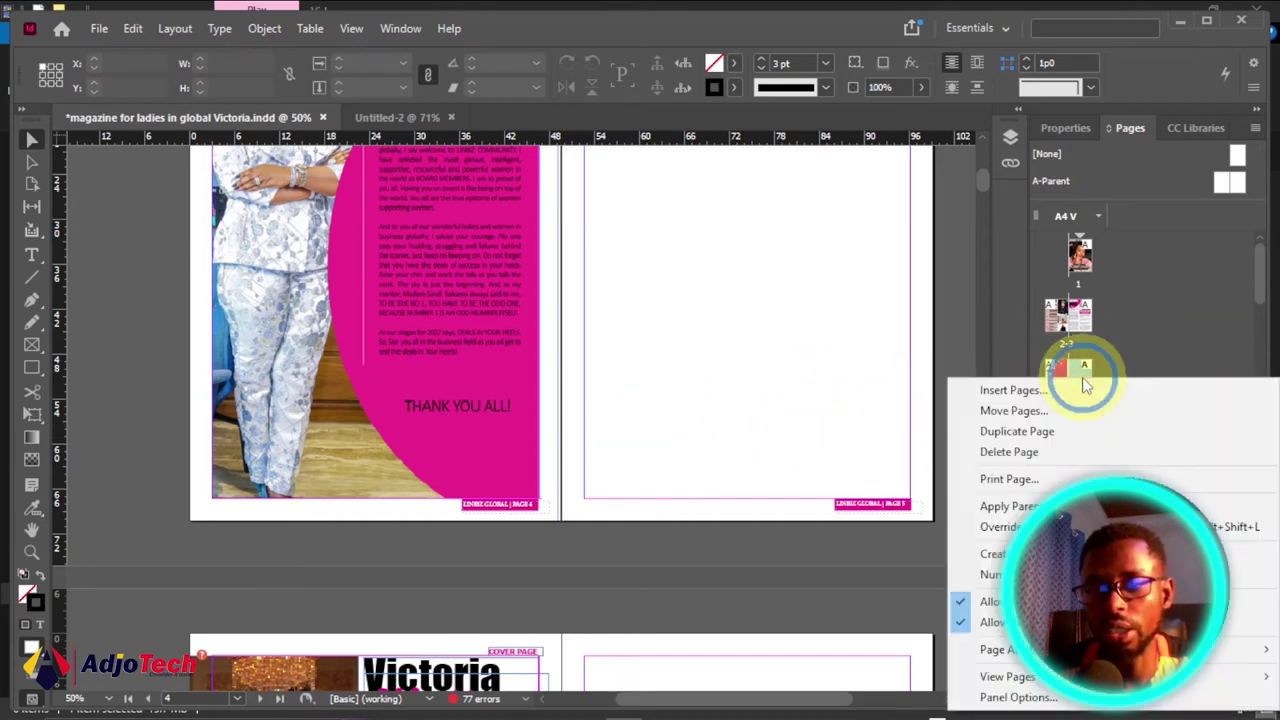
click(1022, 456)
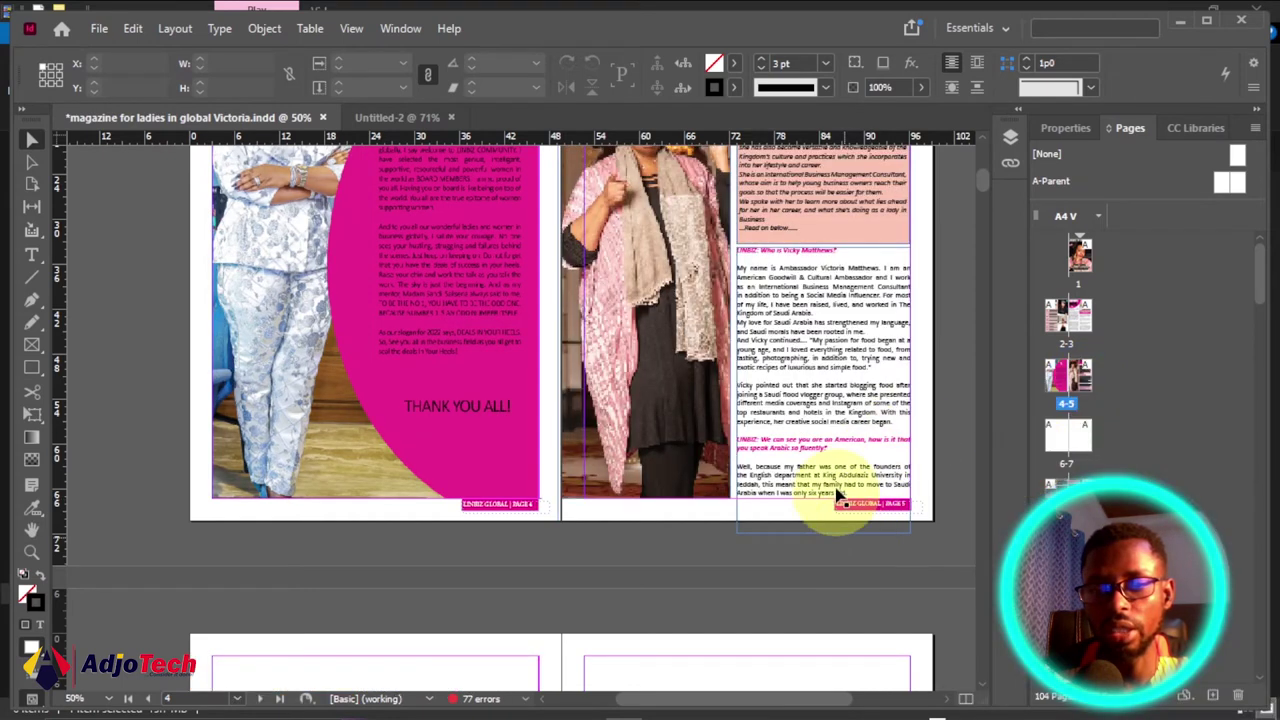
scroll(825, 470, up, 2)
scroll(810, 430, down, 2)
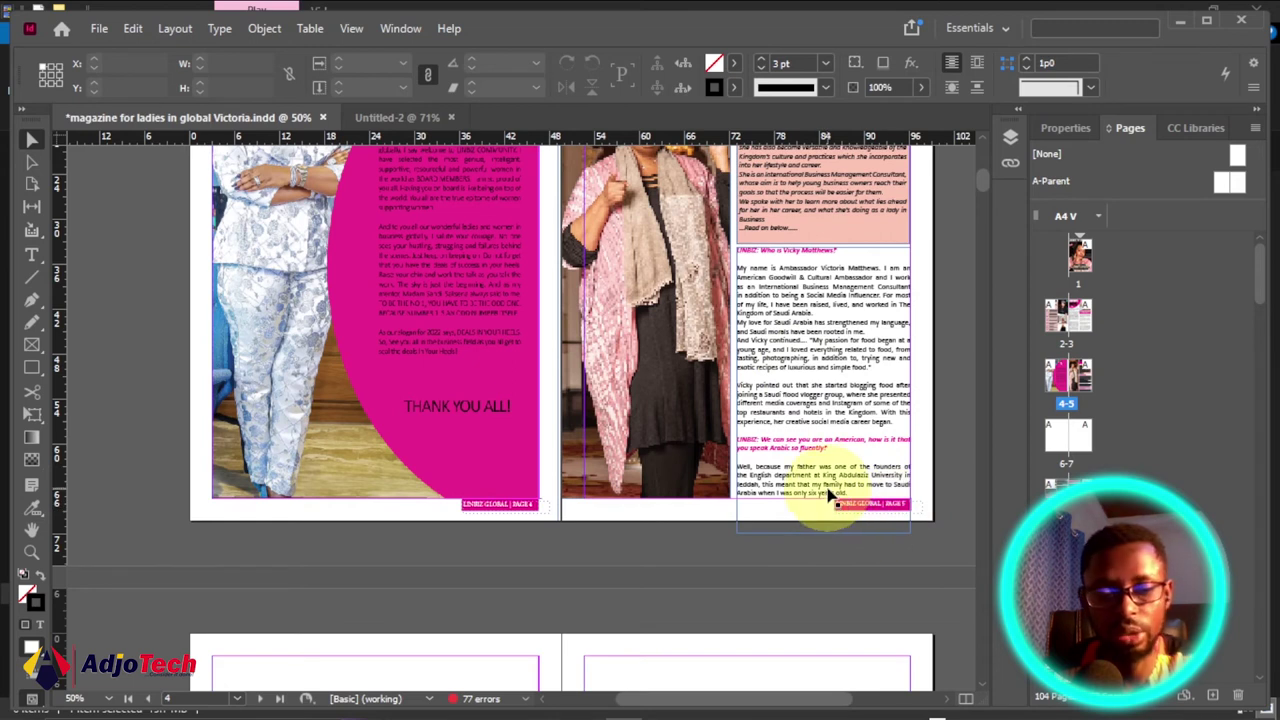
key(w)
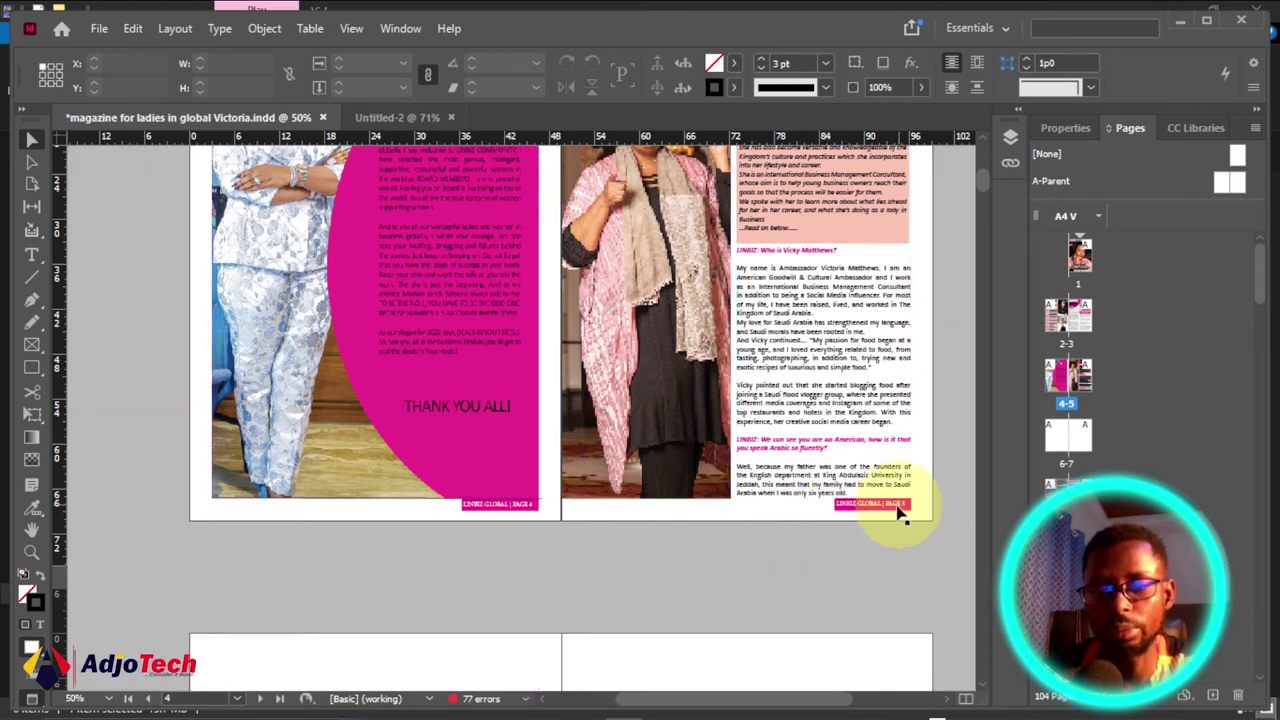
key(w)
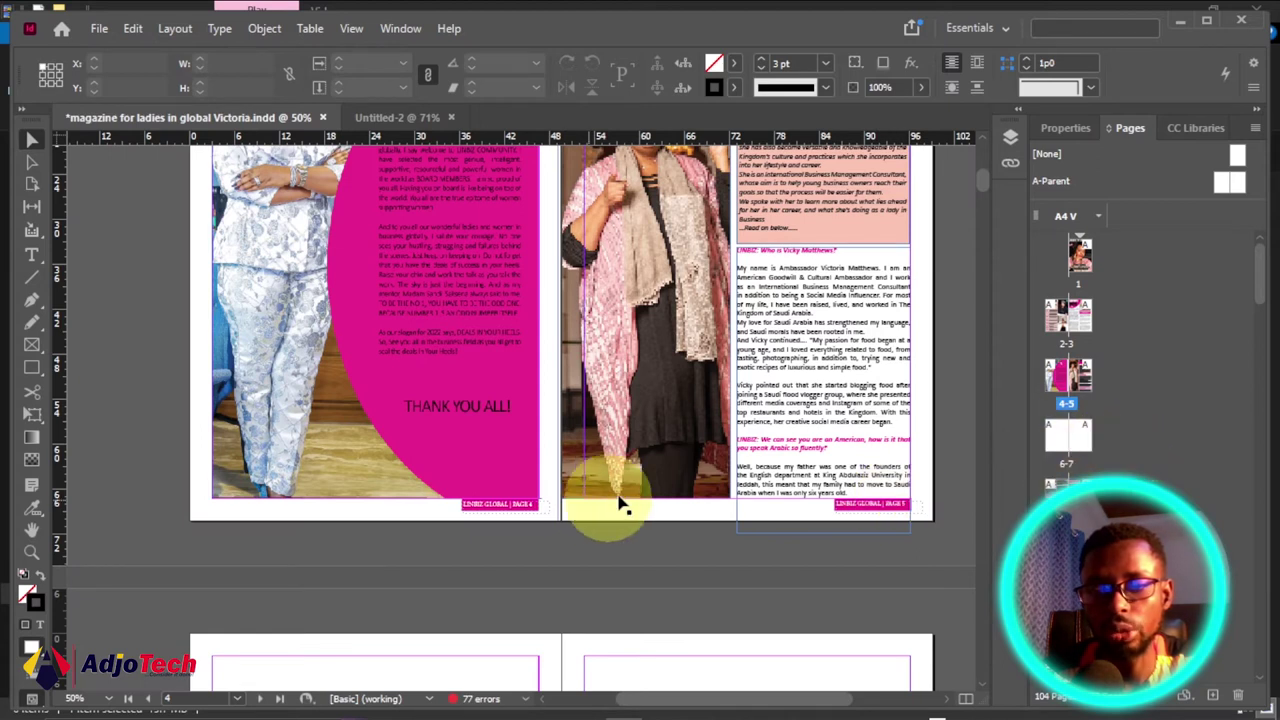
scroll(647, 486, down, 5)
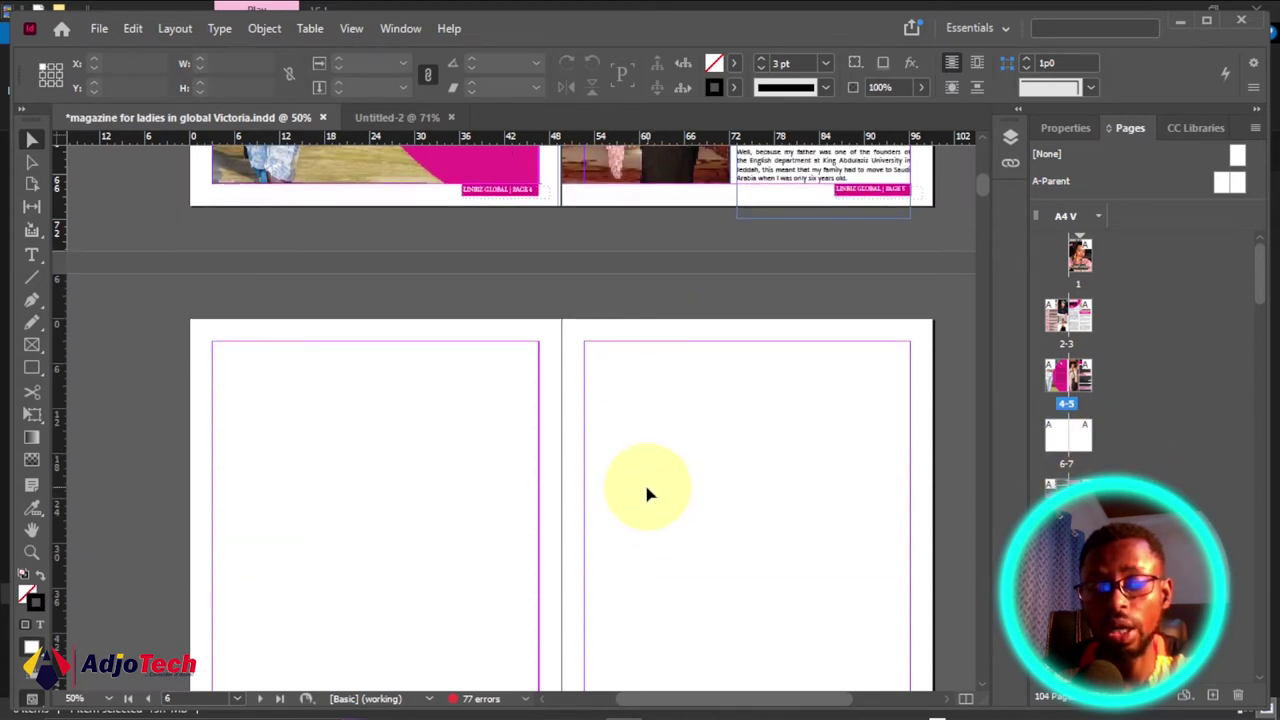
scroll(651, 491, down, 2)
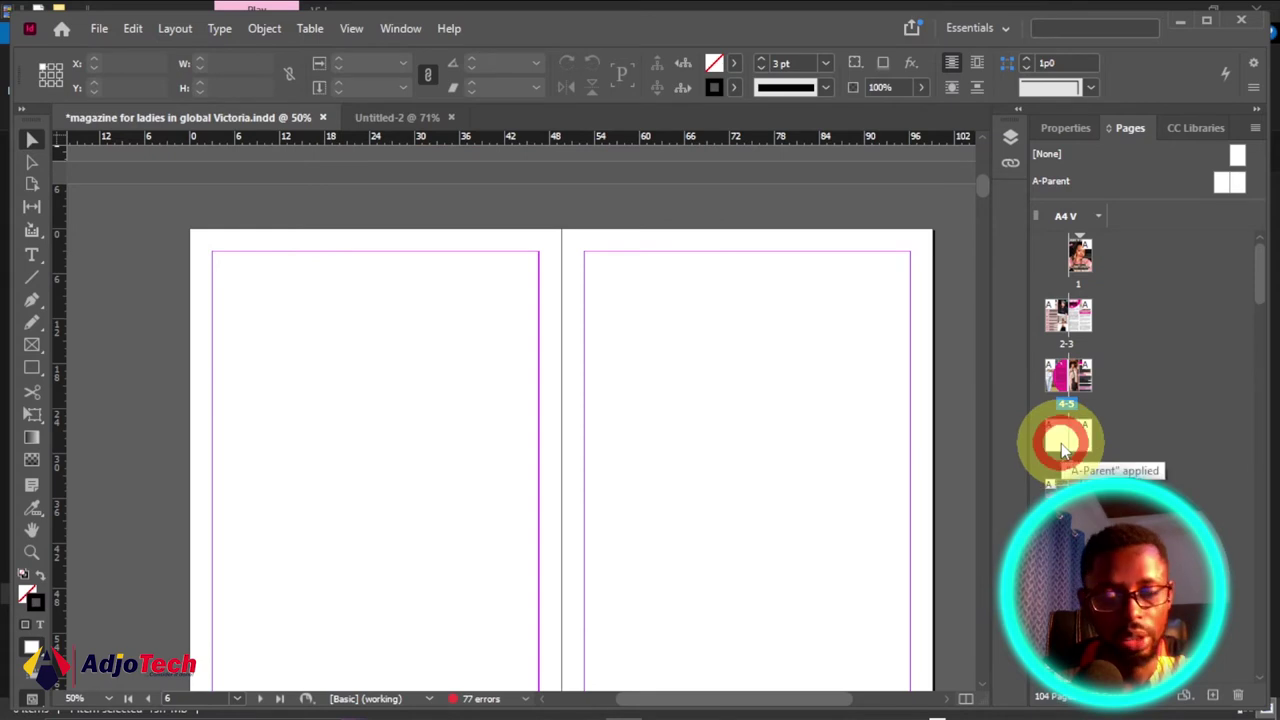
Delete the empty 6-7 spread, returning the magazine to 102 pages.
key(ctrl)
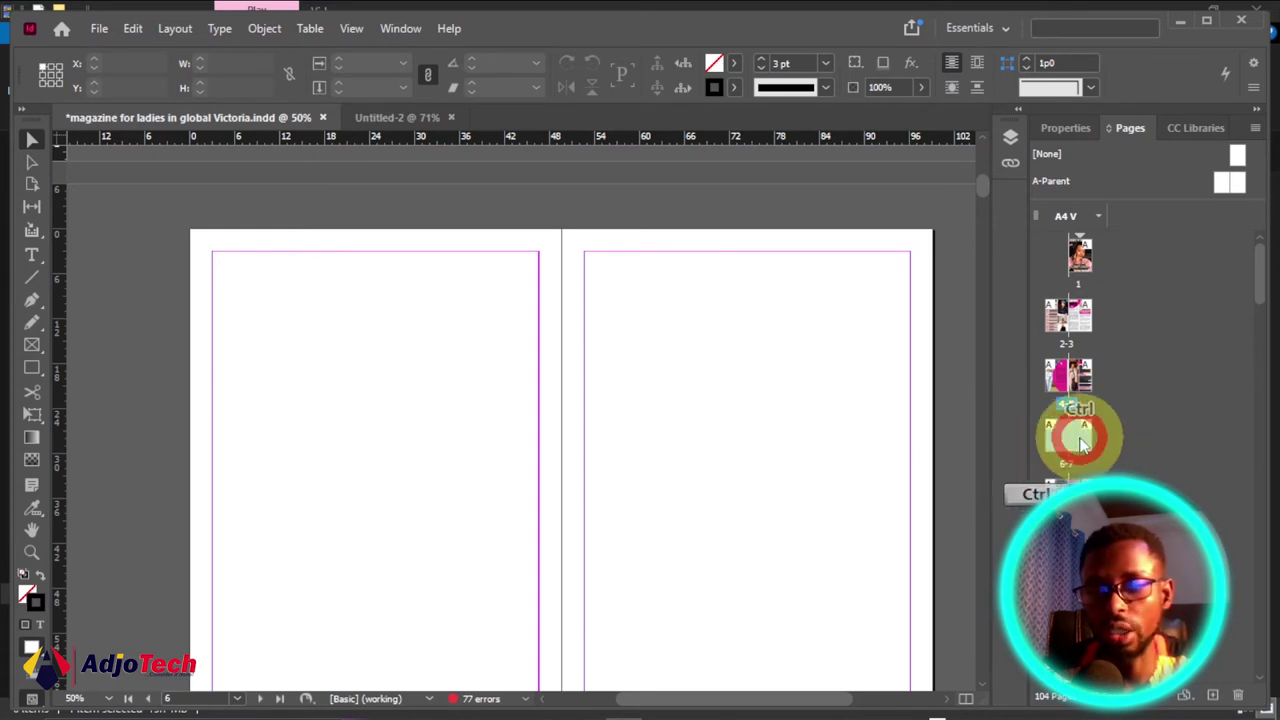
right_click(1068, 438)
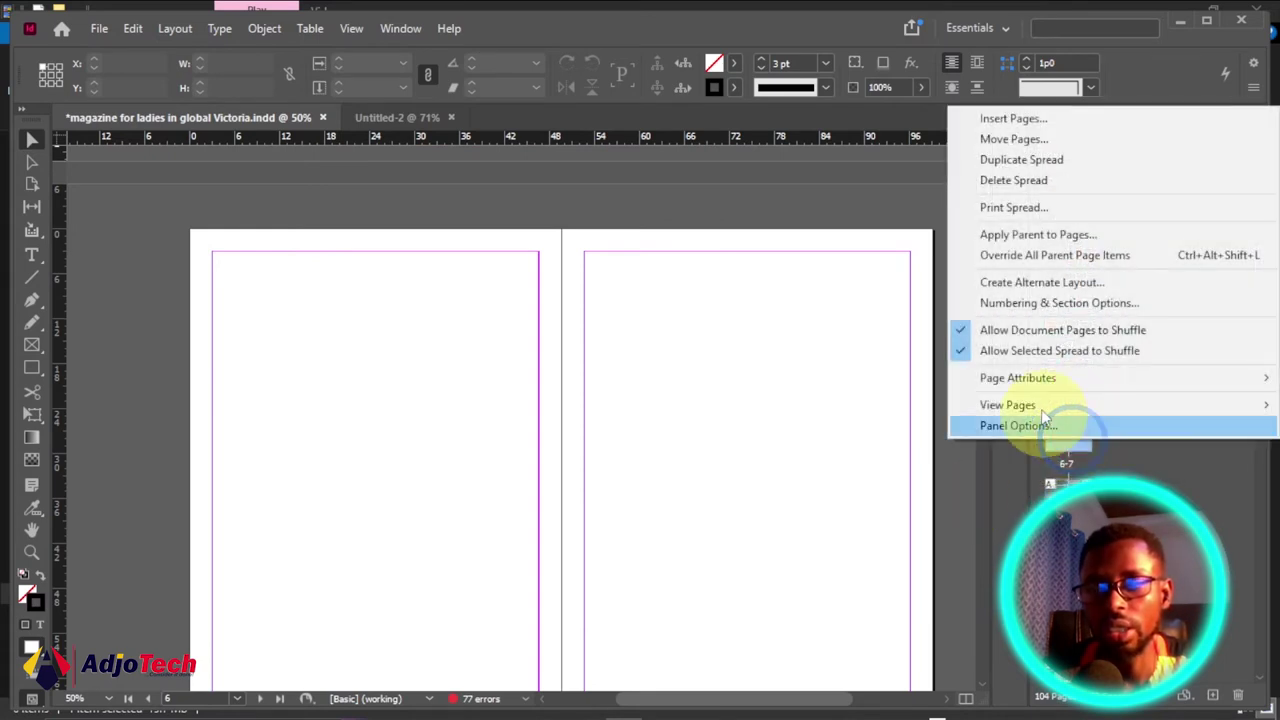
click(1033, 183)
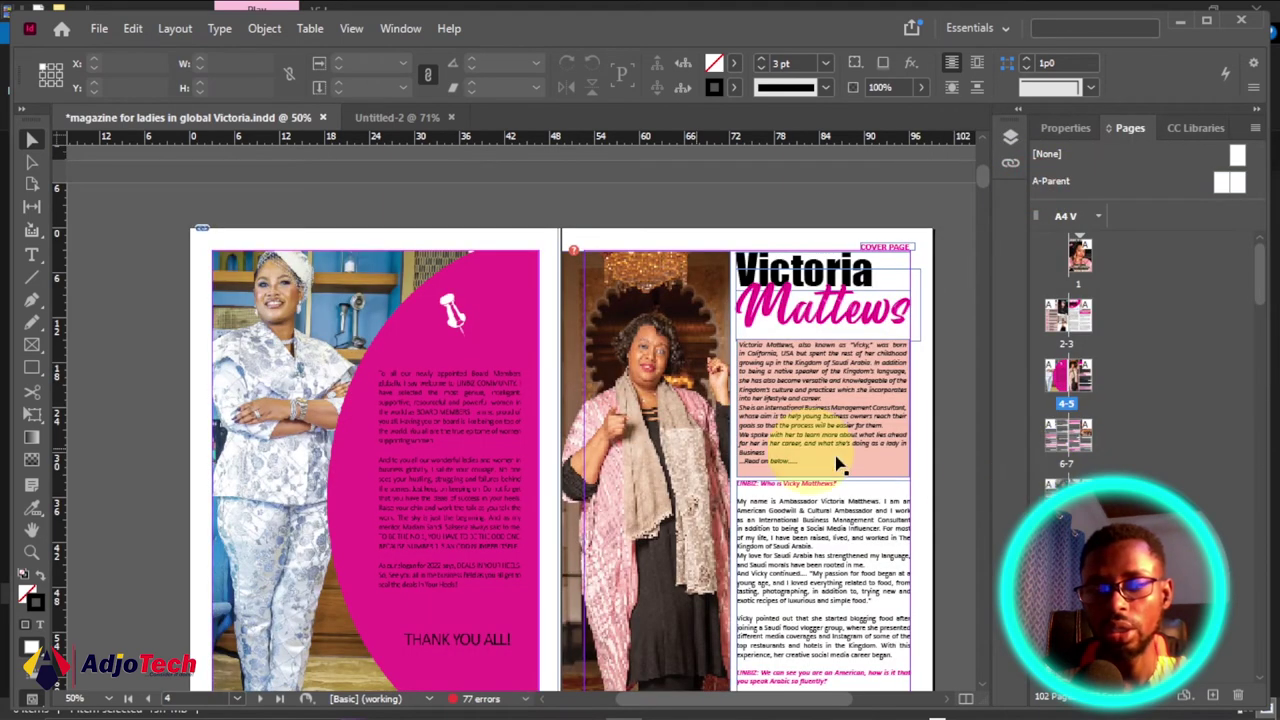
scroll(845, 464, down, 3)
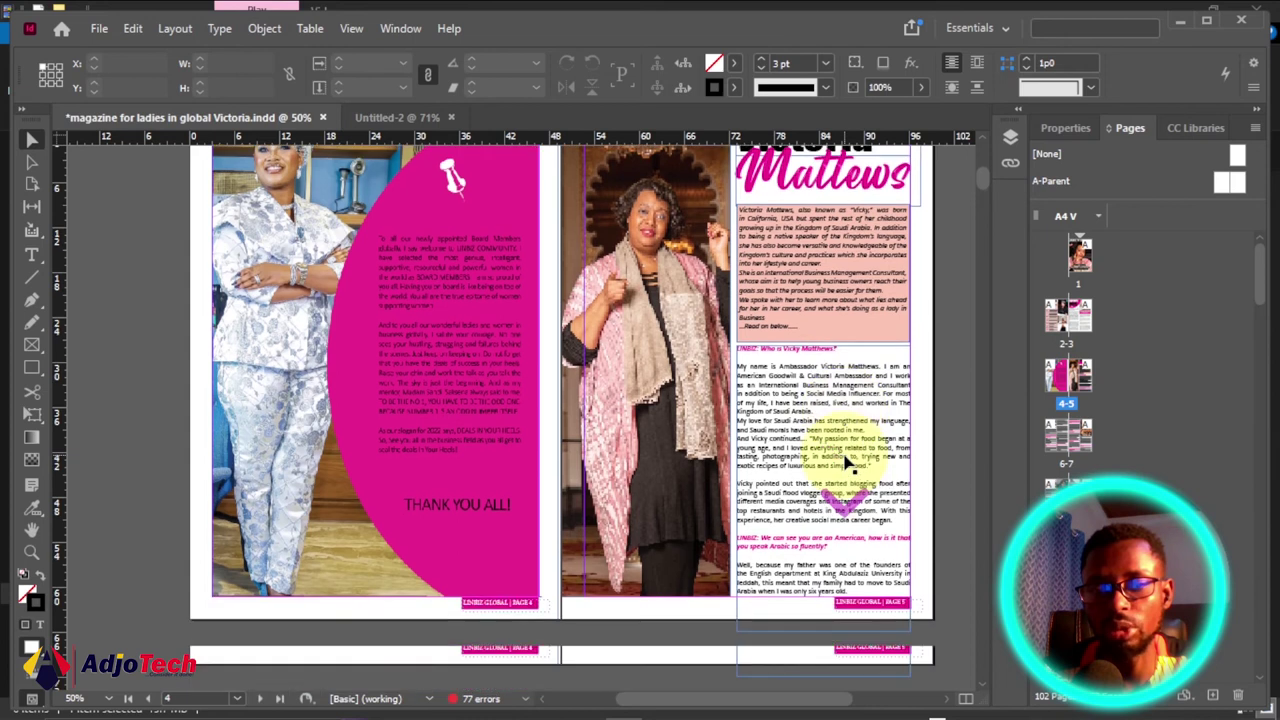
scroll(830, 450, down, 3)
scroll(825, 446, up, 3)
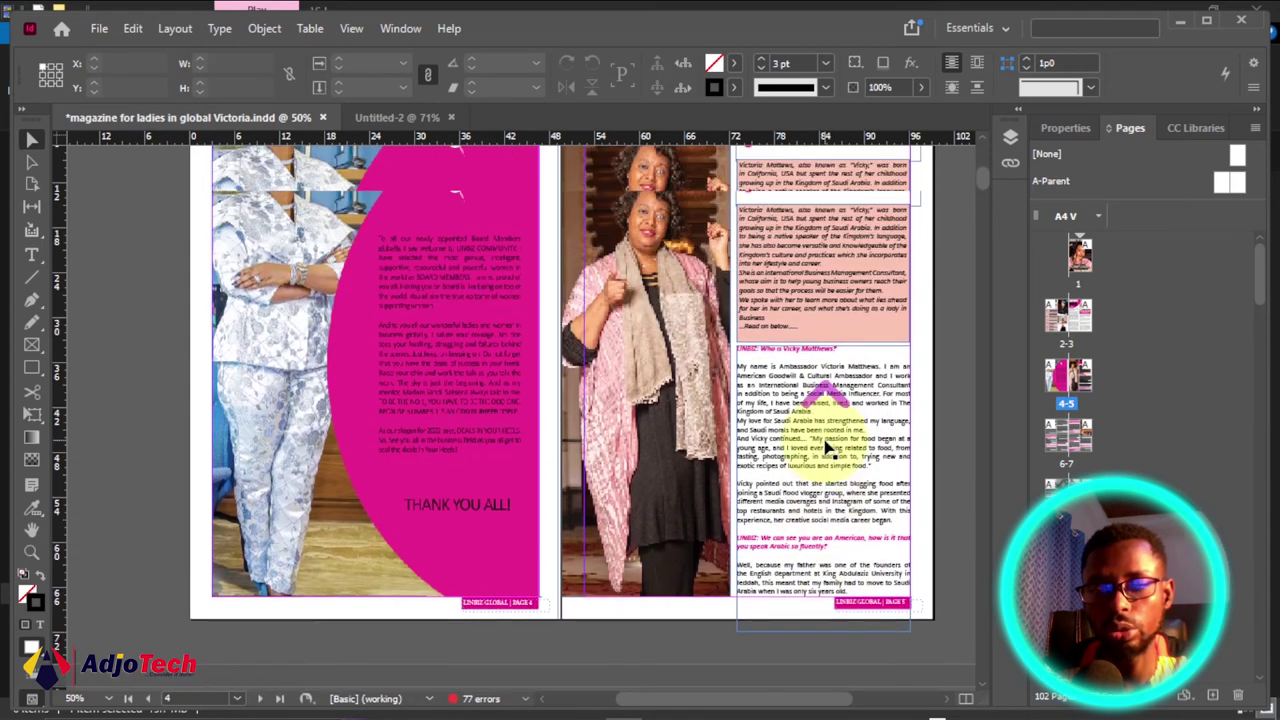
scroll(825, 446, up, 2)
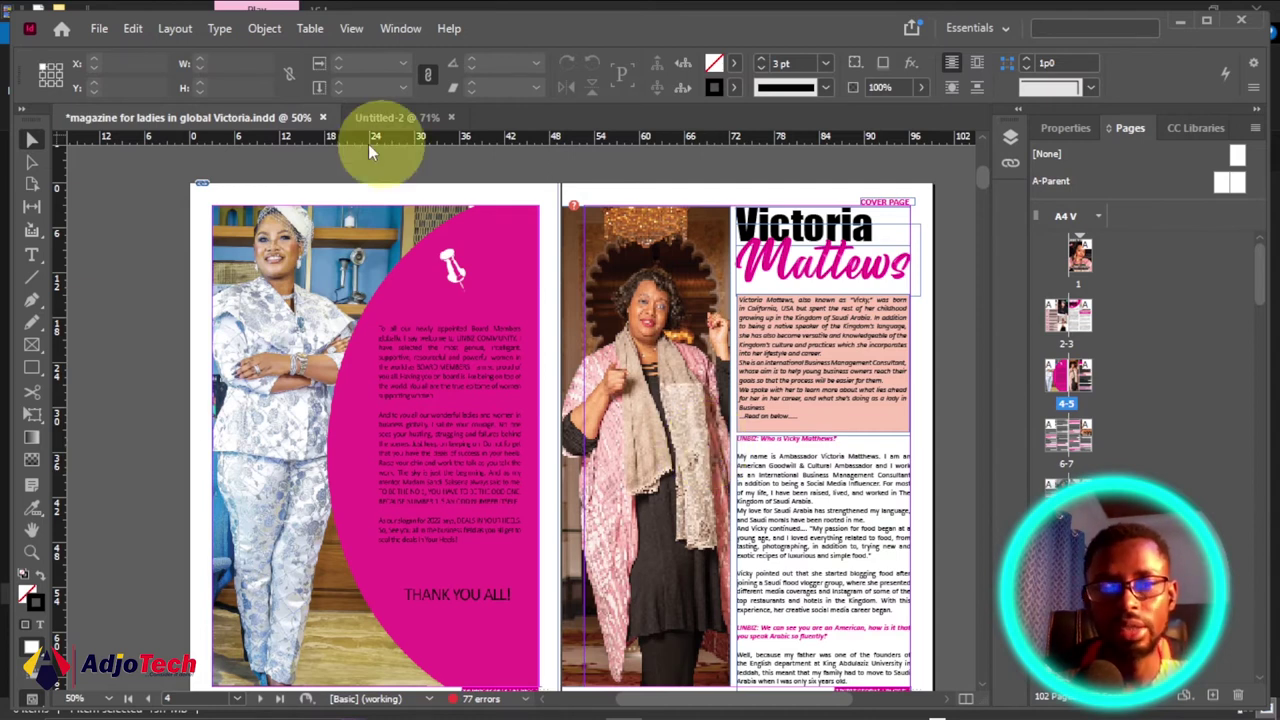
Switch between the magazine and Untitled-2 documents, ending on Untitled-2 with the File menu showing.
click(388, 120)
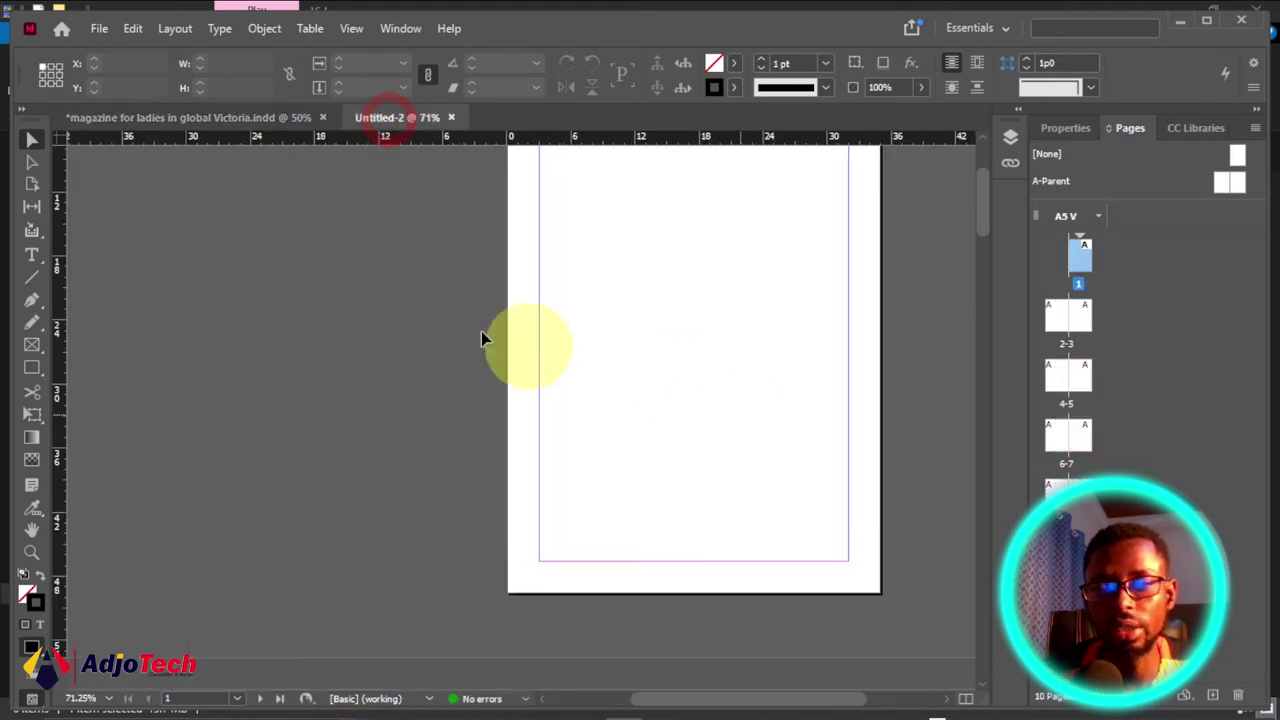
click(254, 122)
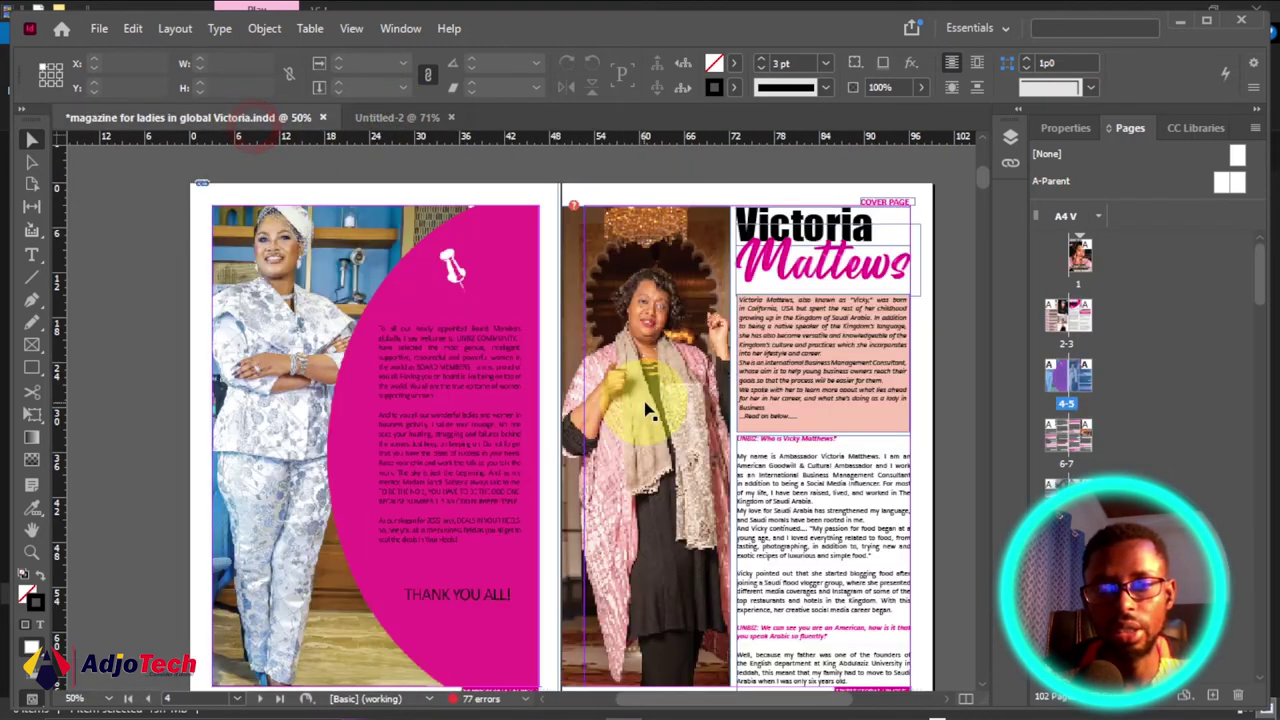
scroll(630, 400, down, 1)
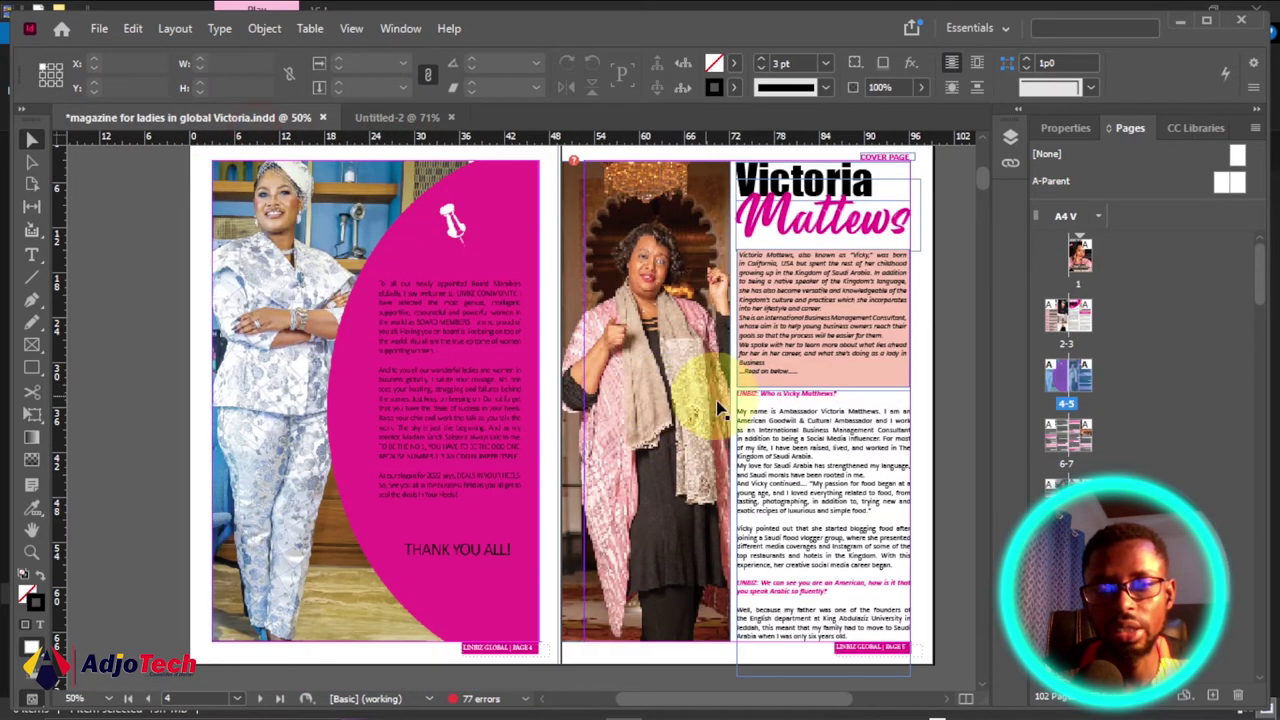
click(410, 122)
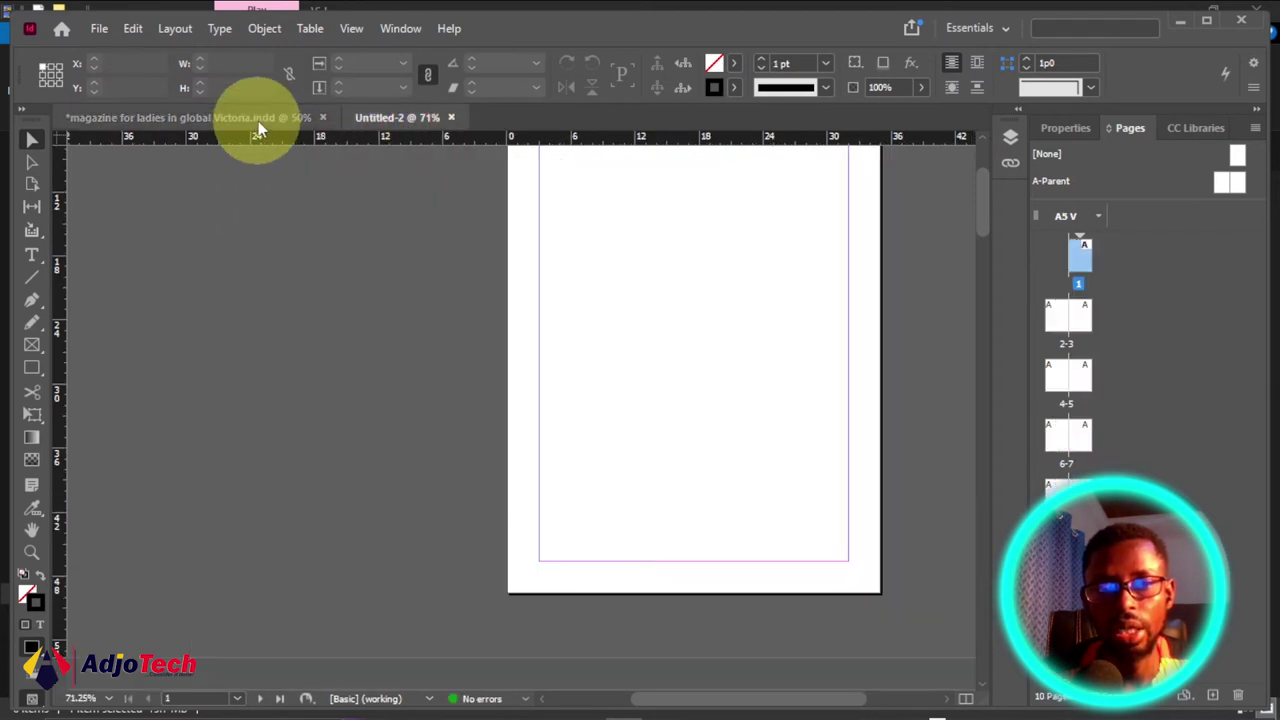
click(228, 118)
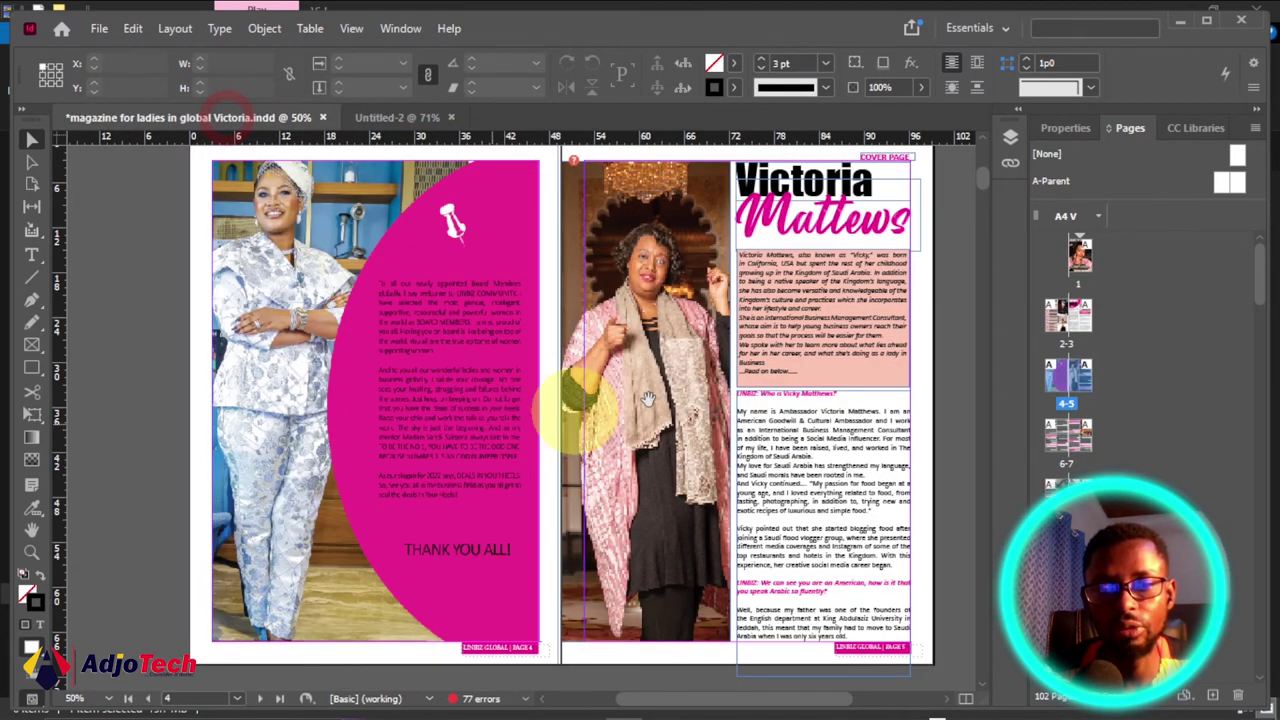
click(398, 117)
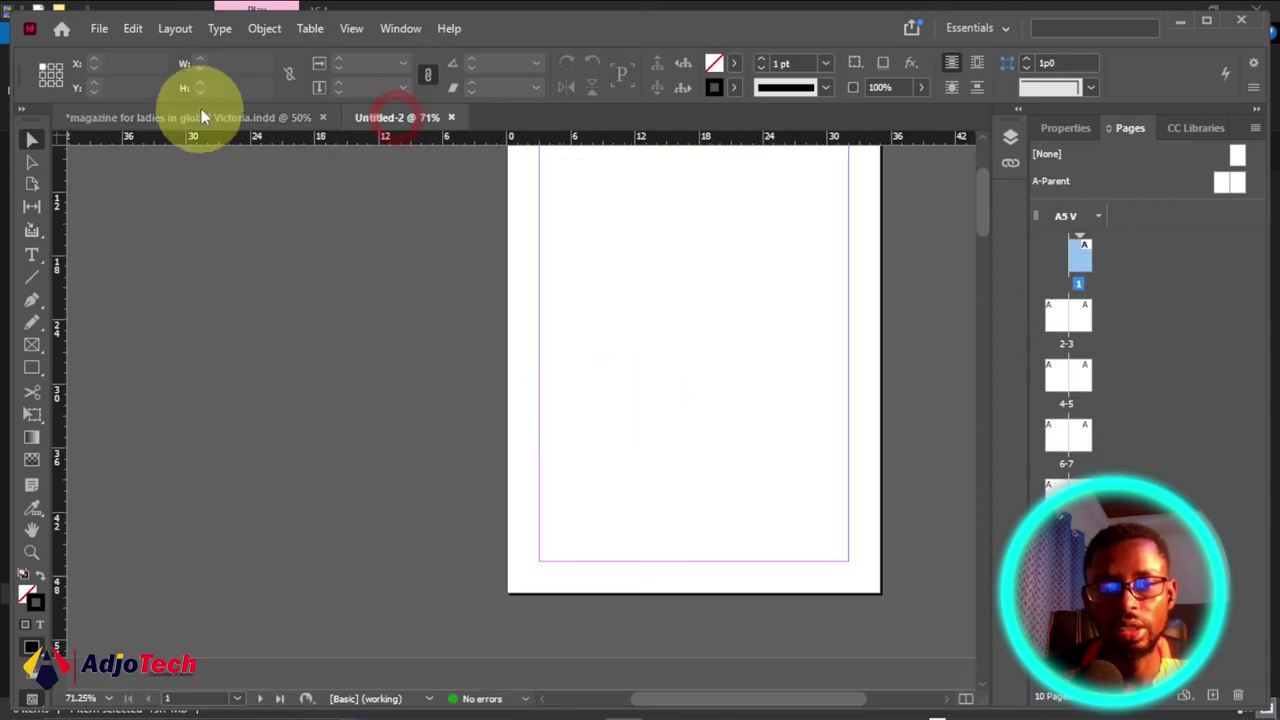
click(100, 30)
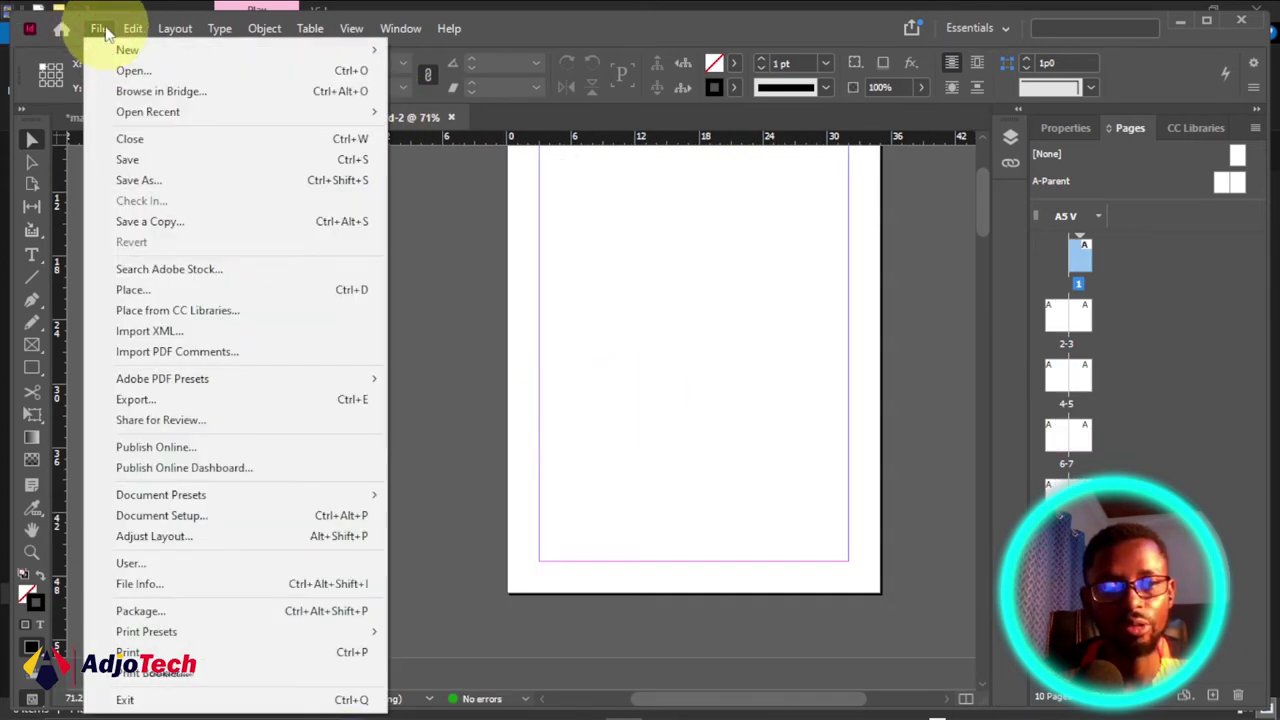
Save the A5 document as try.indd, then return to the magazine document.
click(172, 180)
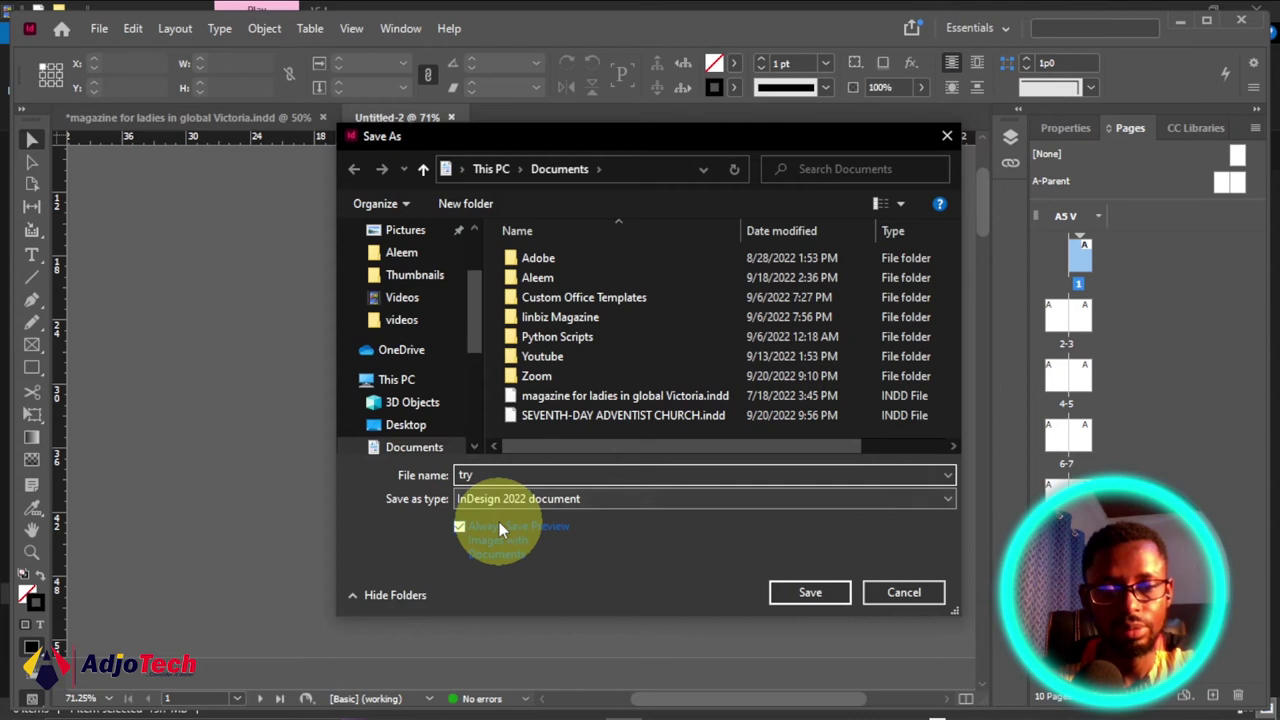
click(825, 596)
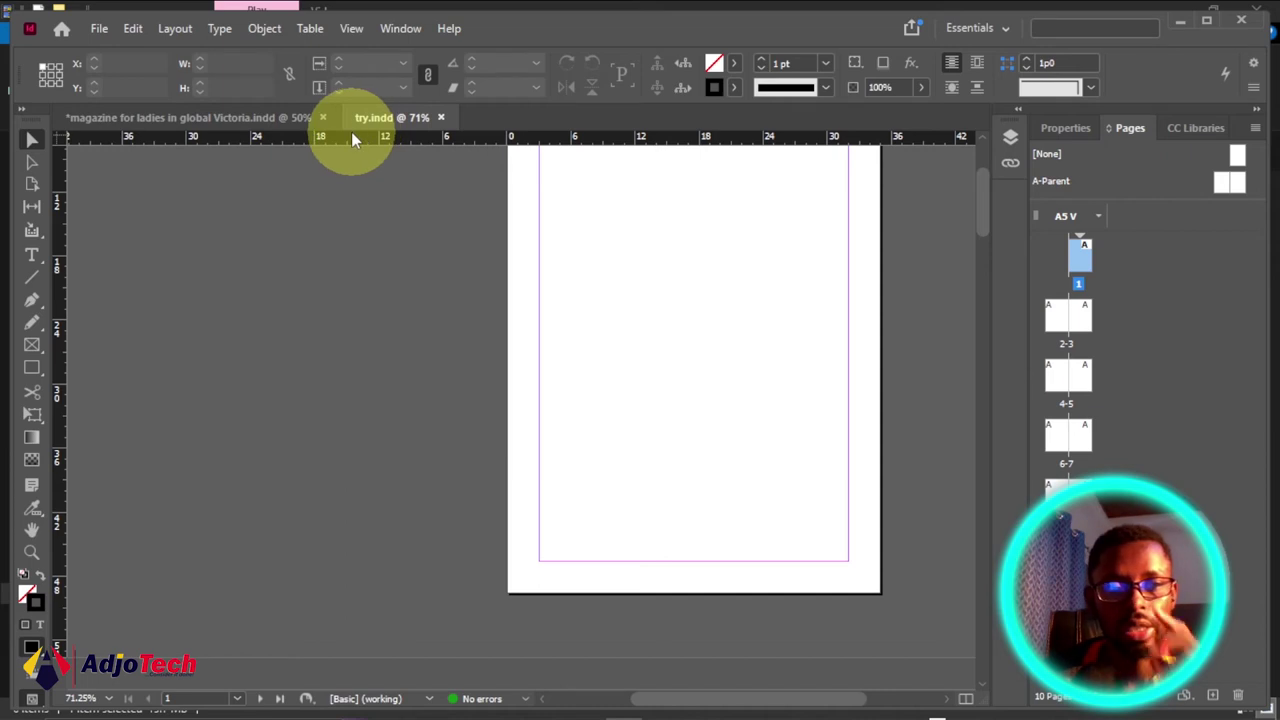
click(230, 120)
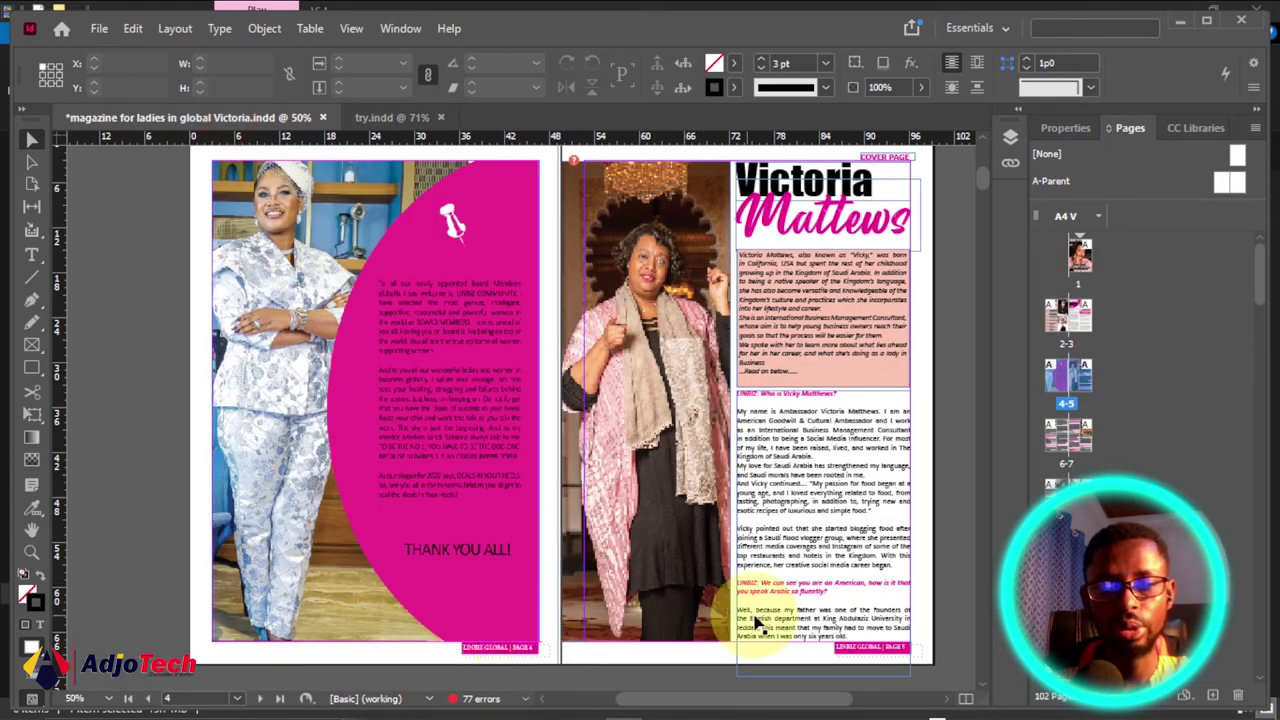
Switch to try.indd and scroll through blank page 1 and spreads 2–3 and 4–5.
click(395, 117)
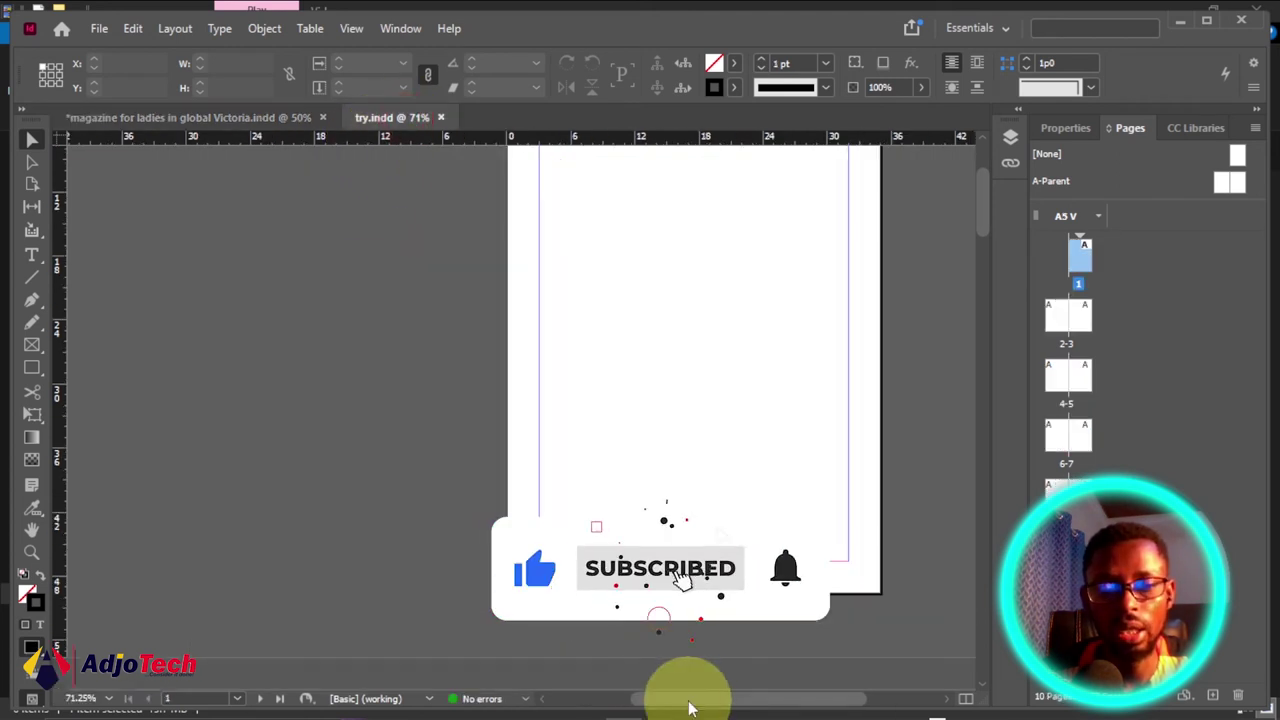
drag(686, 692, 703, 706)
scroll(814, 674, up, 2)
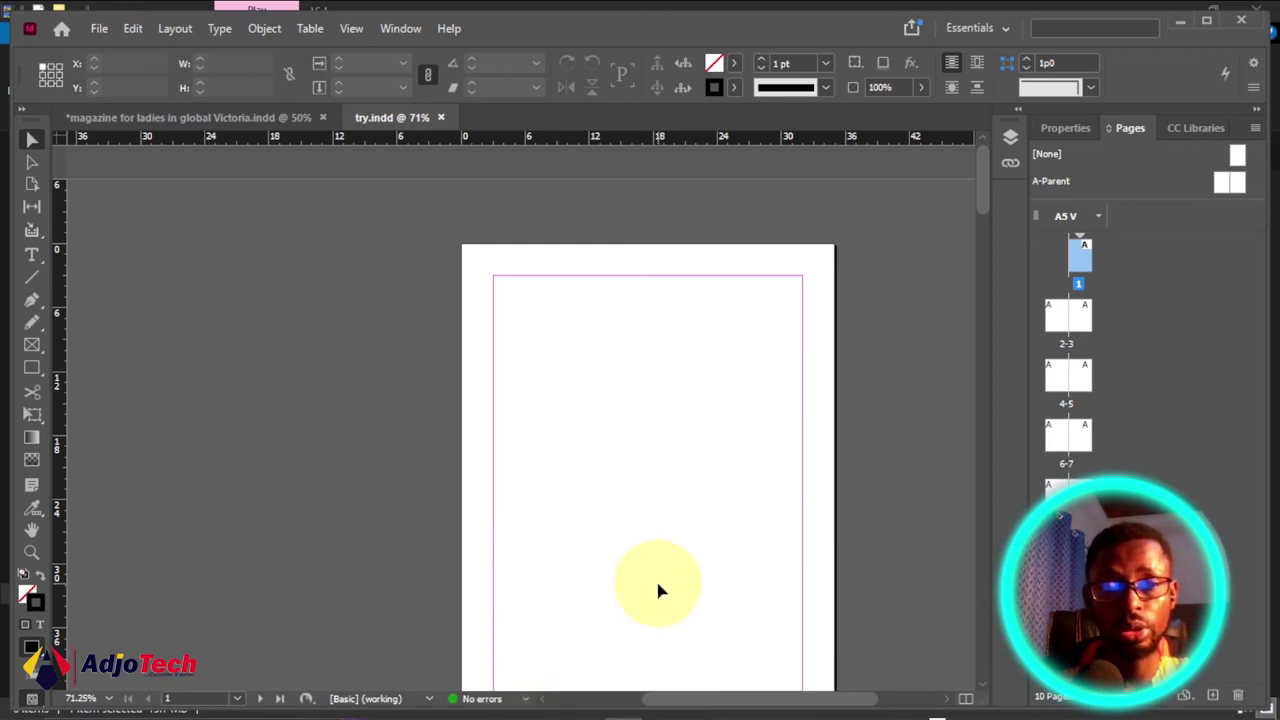
scroll(650, 581, down, 8)
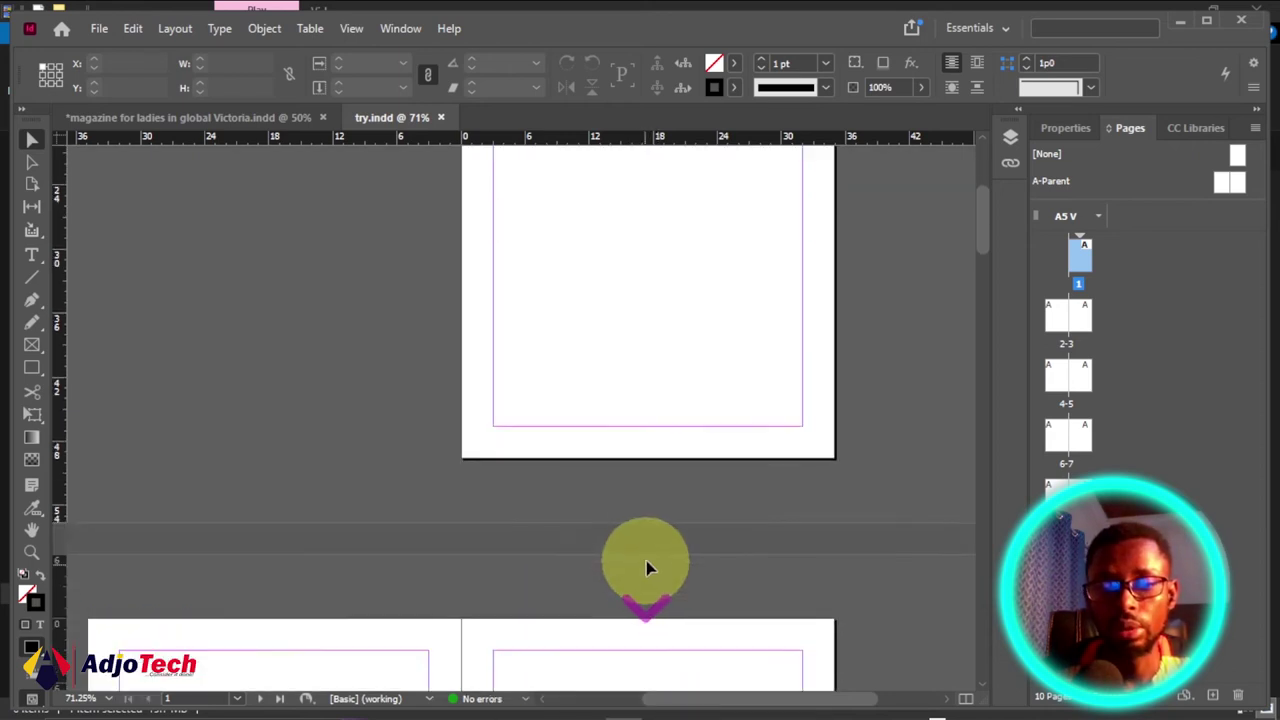
scroll(658, 570, down, 15)
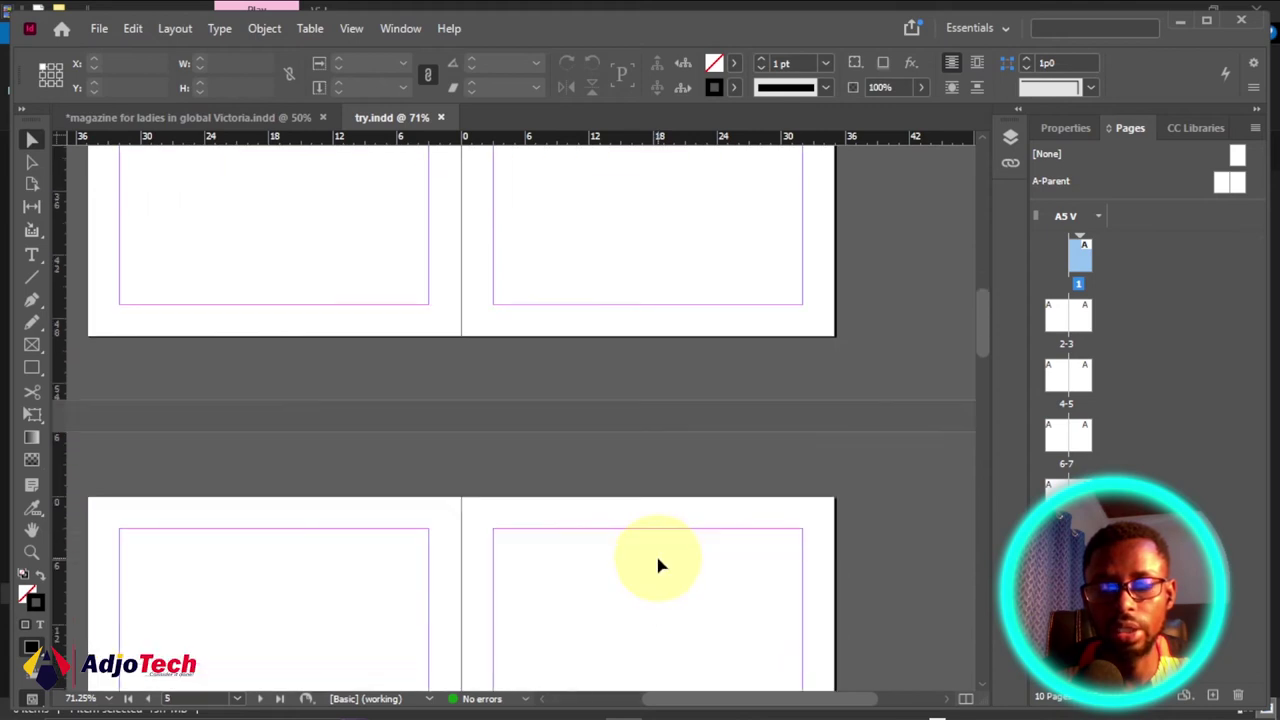
scroll(657, 567, down, 3)
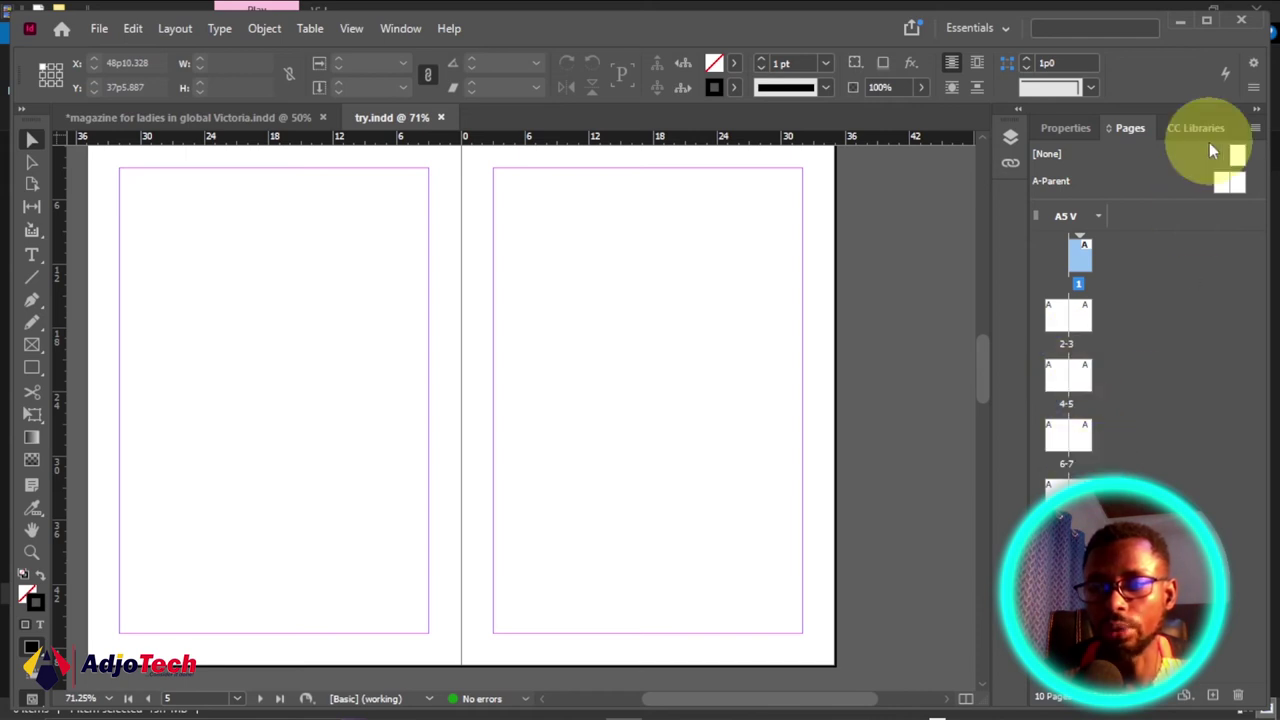
Open the A-Parent spread and draw a 'Page |' footer text frame under the left page.
double_click(1228, 181)
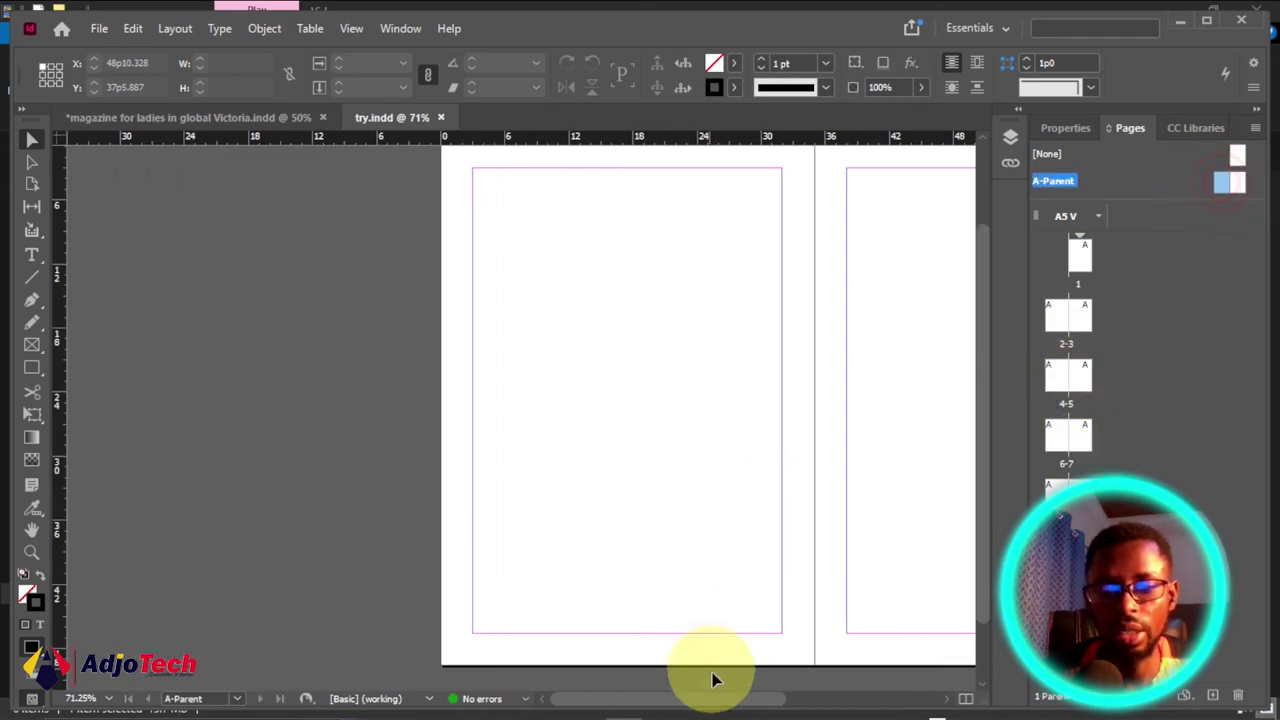
drag(725, 698, 791, 689)
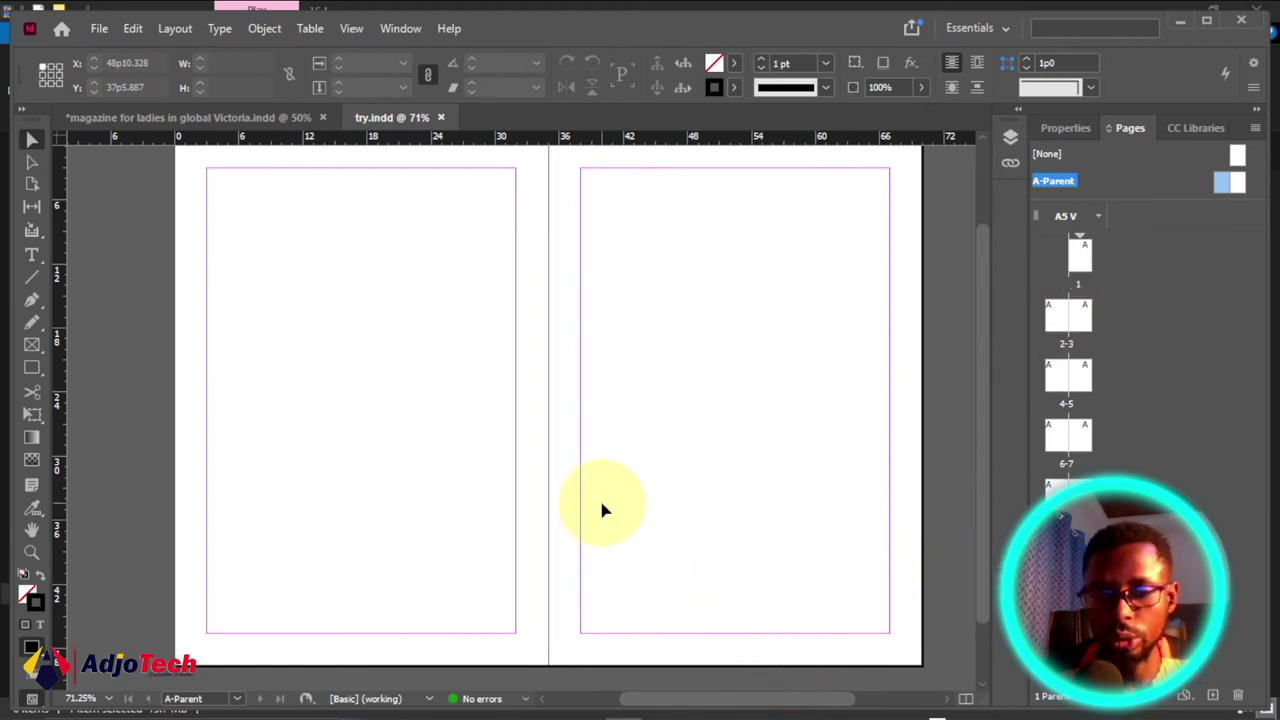
scroll(585, 490, down, 2)
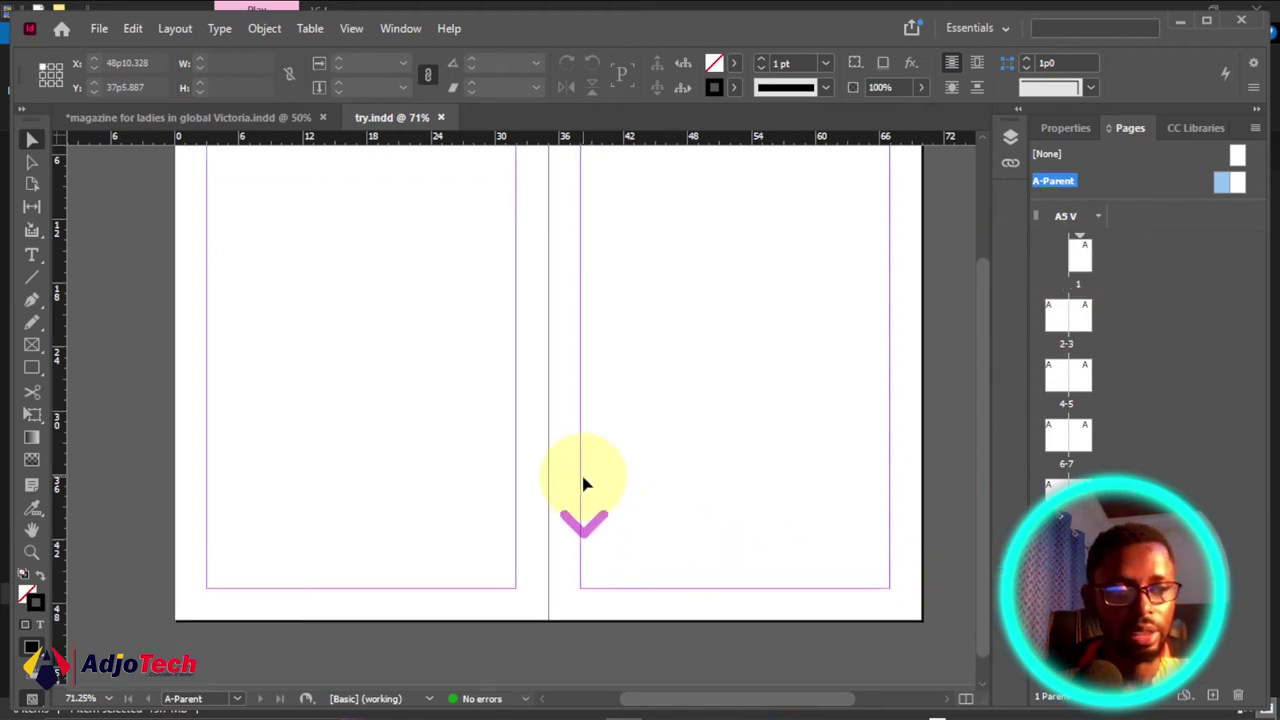
click(32, 258)
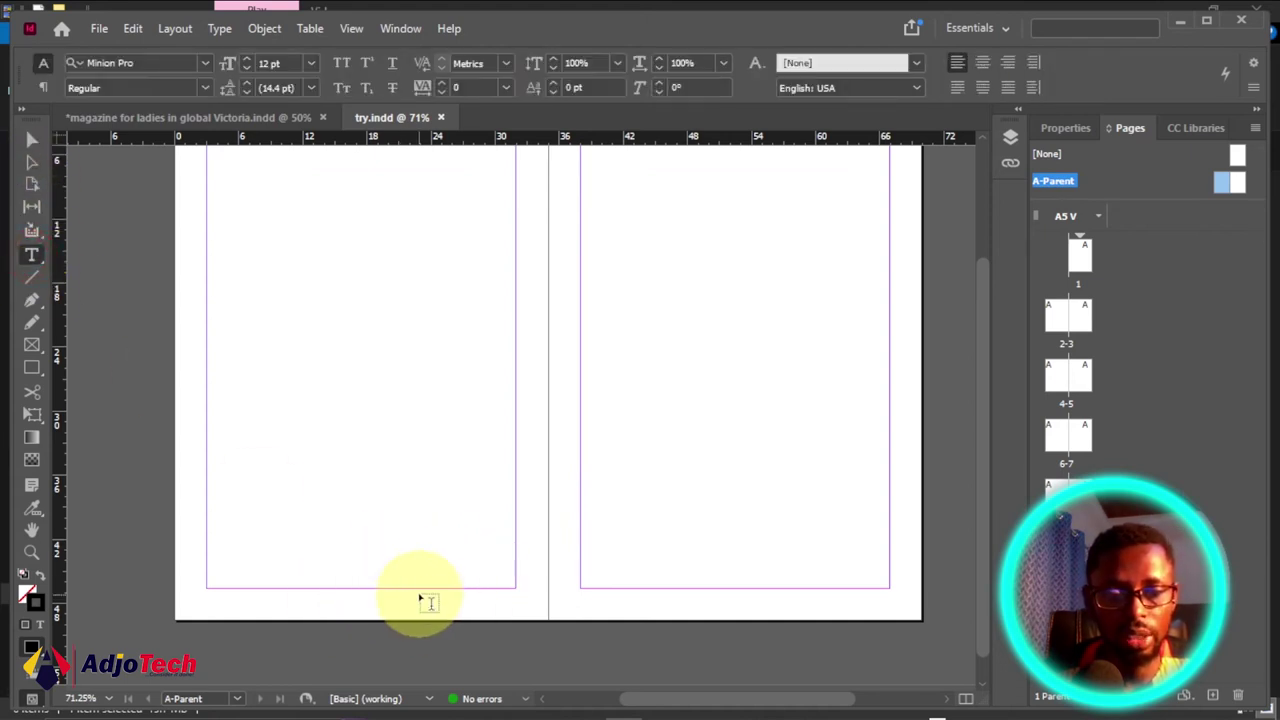
drag(430, 592, 501, 611)
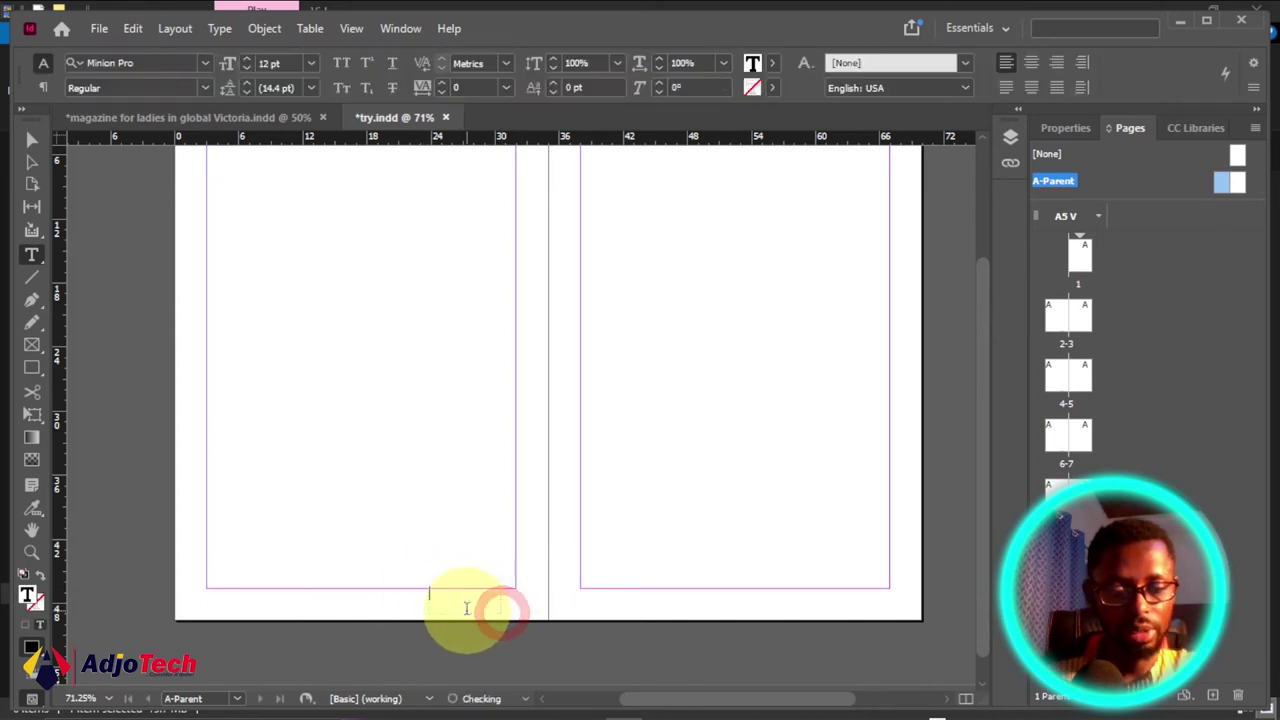
key(shift)
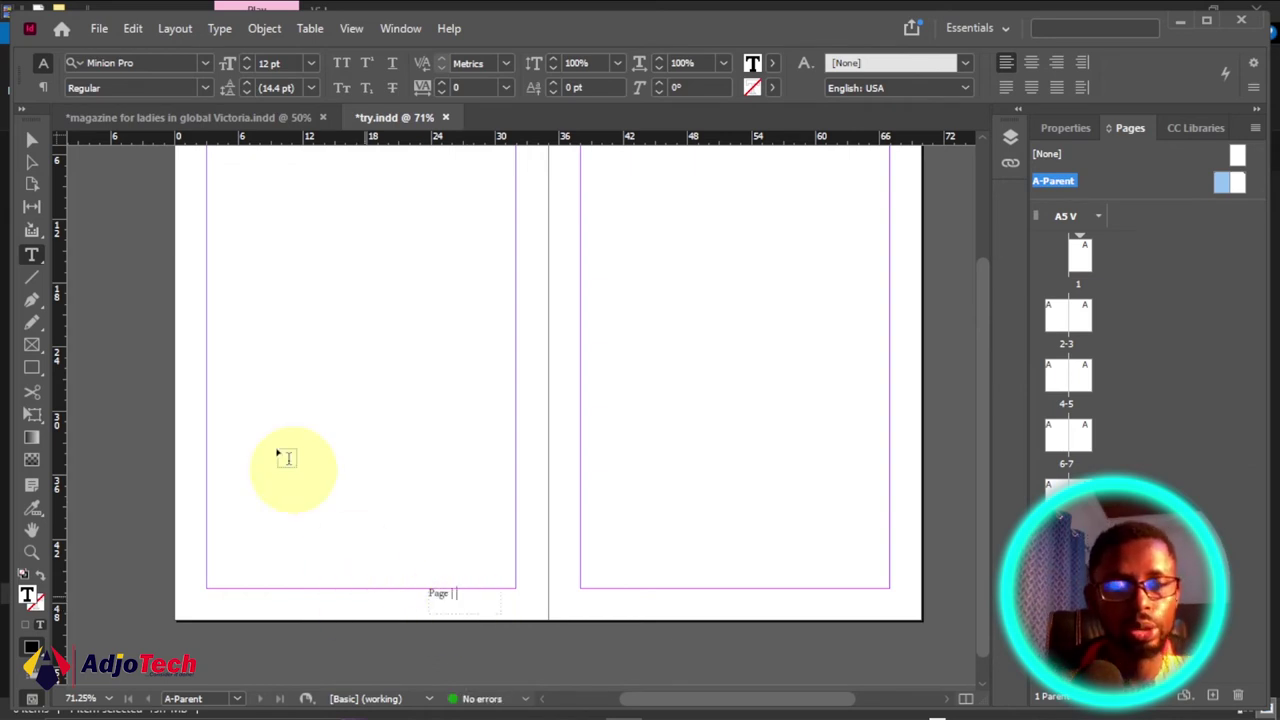
Add a Current Page Number marker after 'Page |' and set the footer text to 16 pt.
click(220, 30)
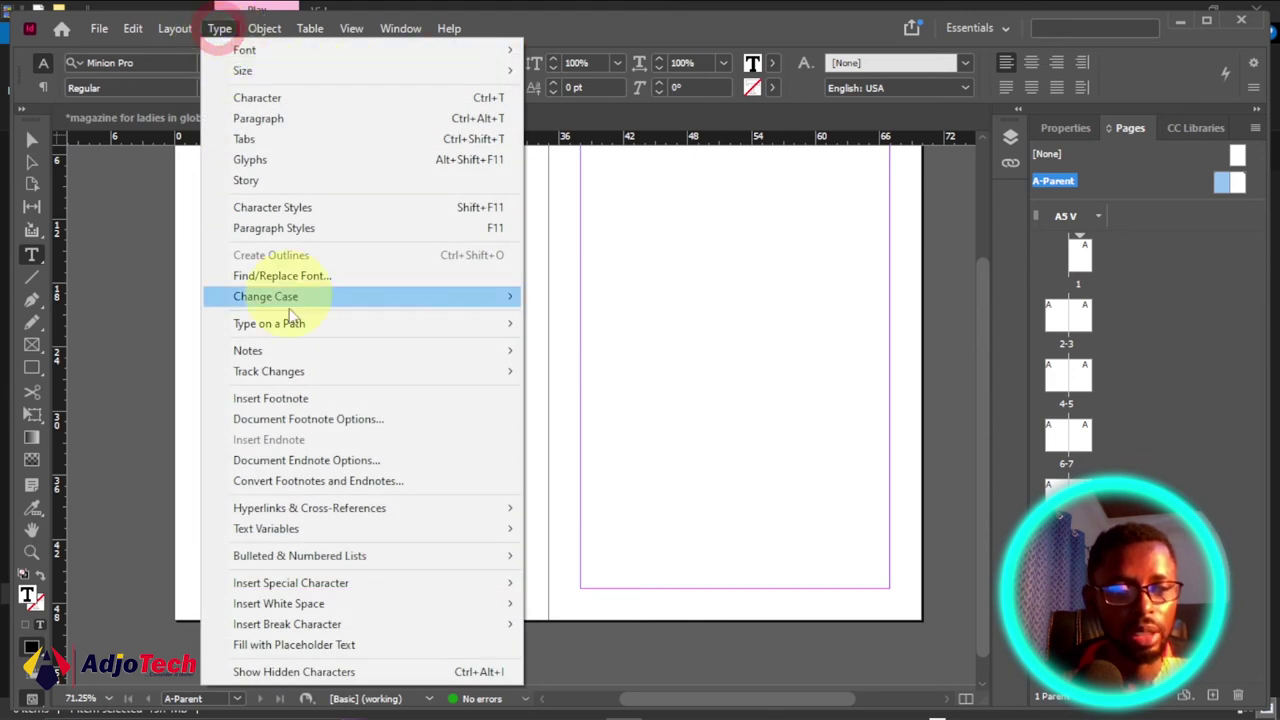
mouse_move(313, 590)
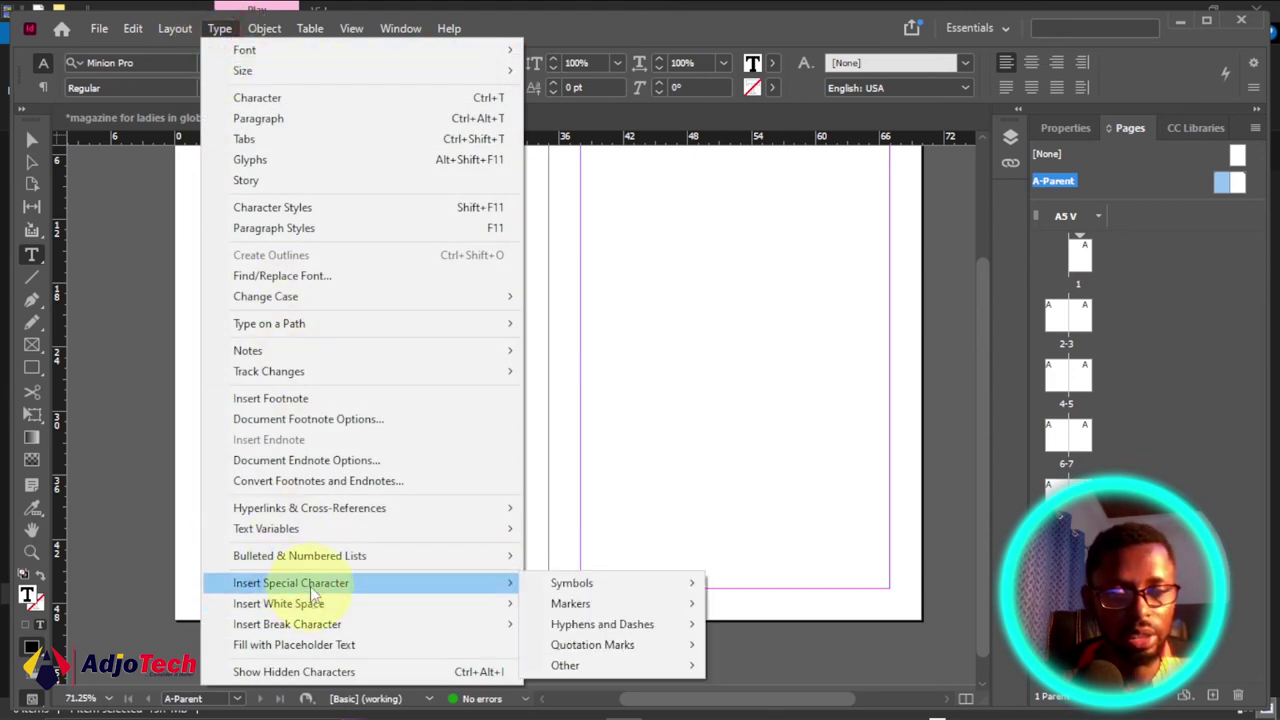
mouse_move(605, 605)
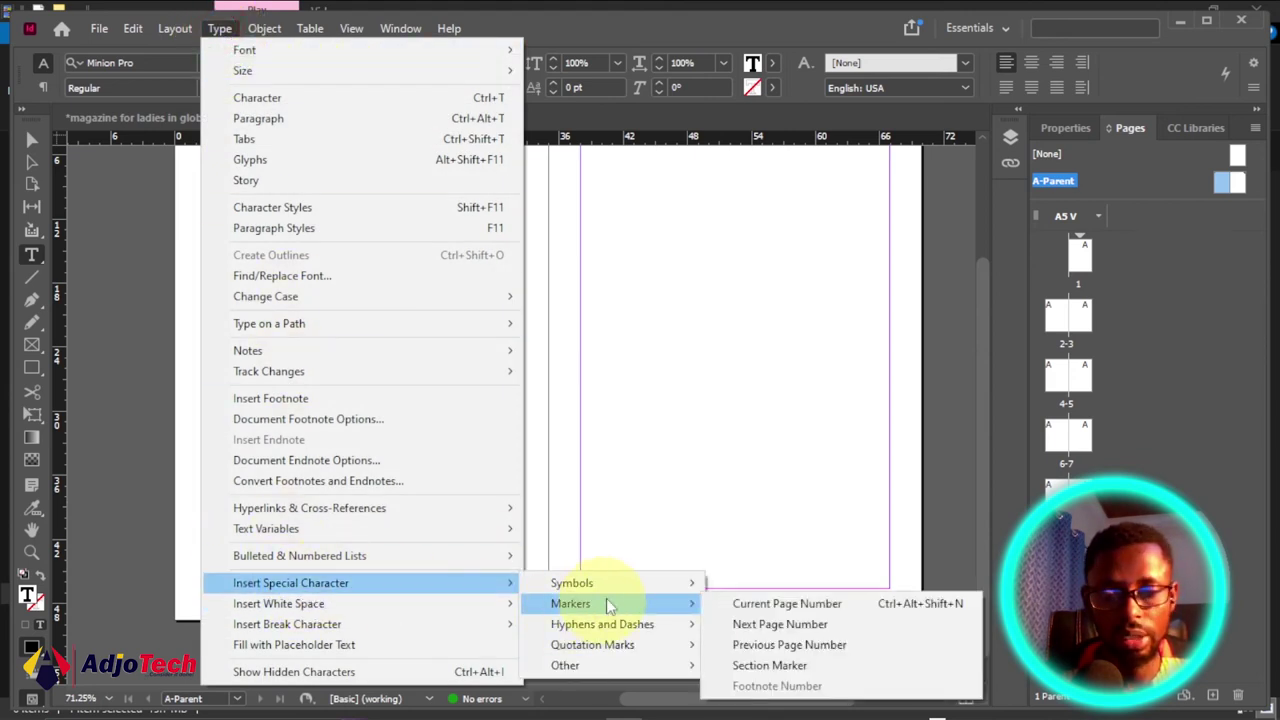
click(779, 604)
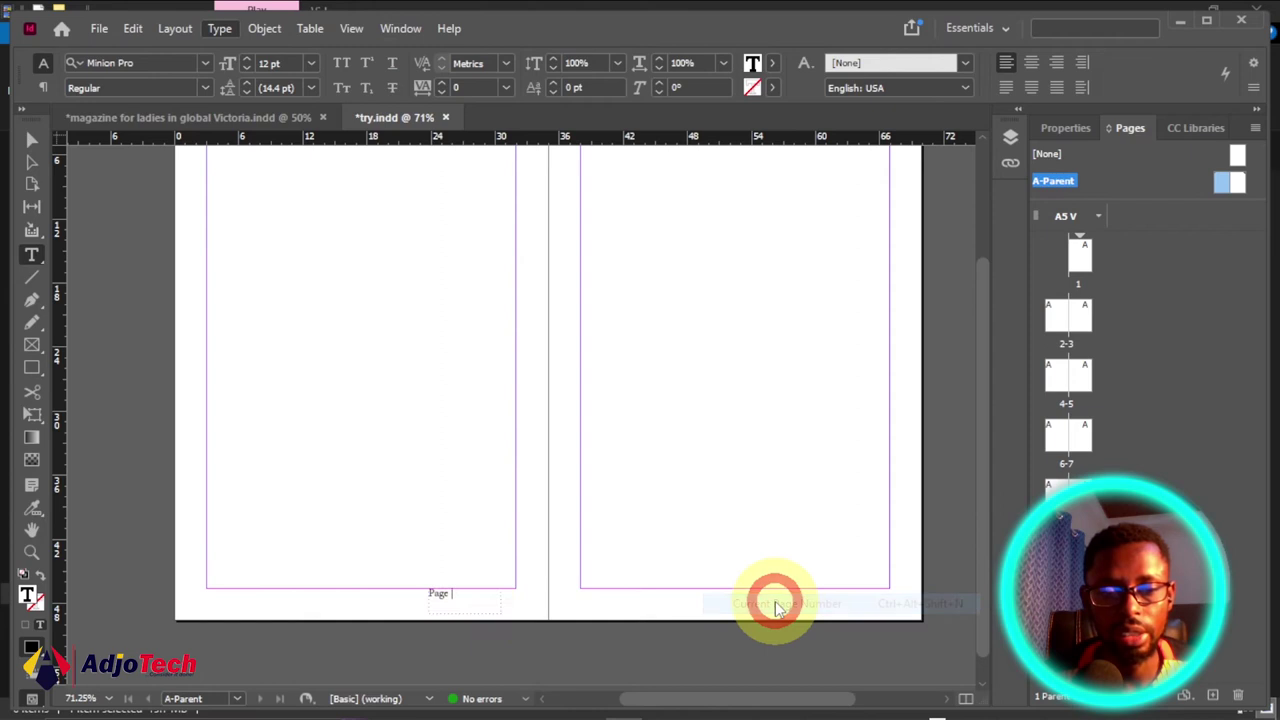
drag(462, 592, 425, 595)
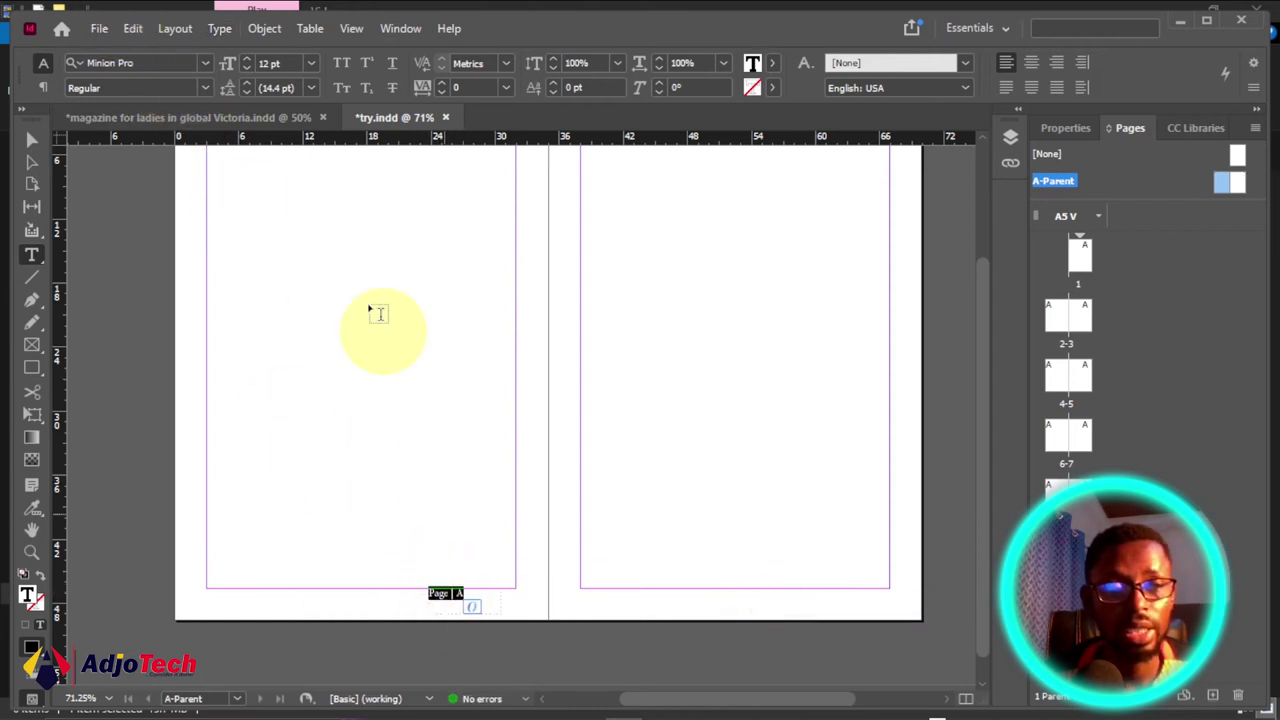
double_click(247, 62)
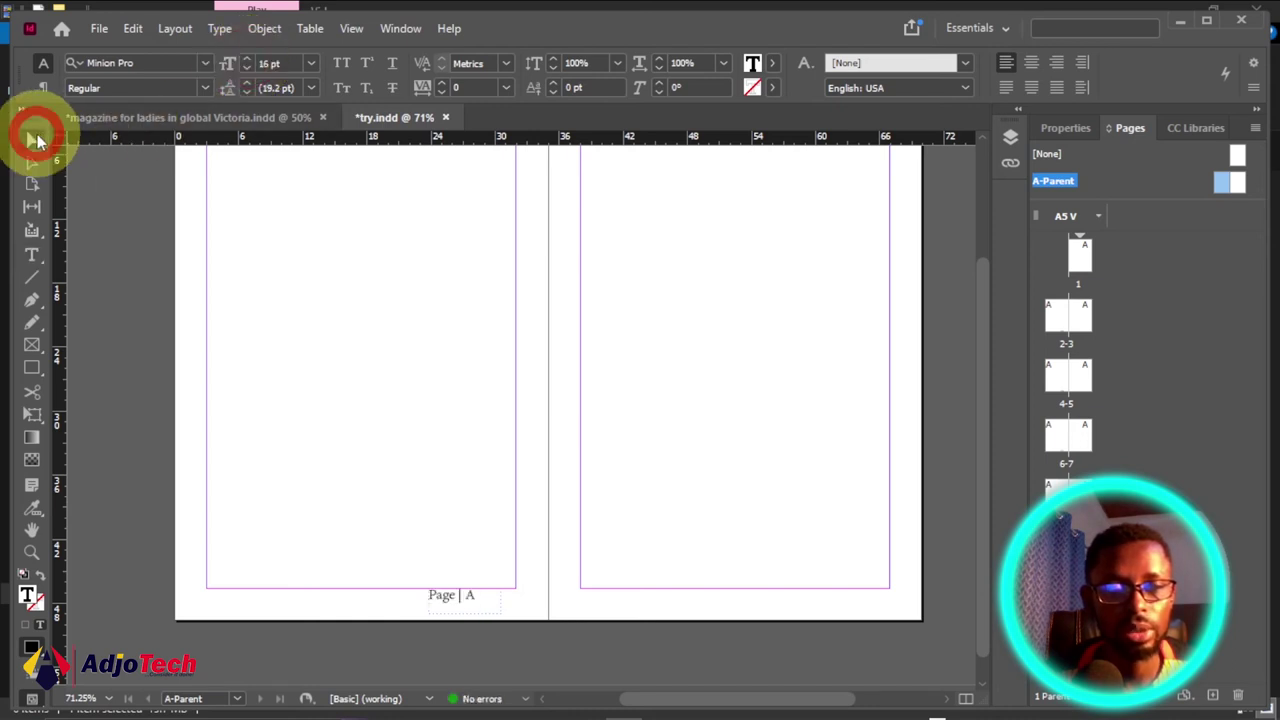
Alt-drag a copy of the 'Page | A' footer to the right parent page's bottom right.
click(34, 140)
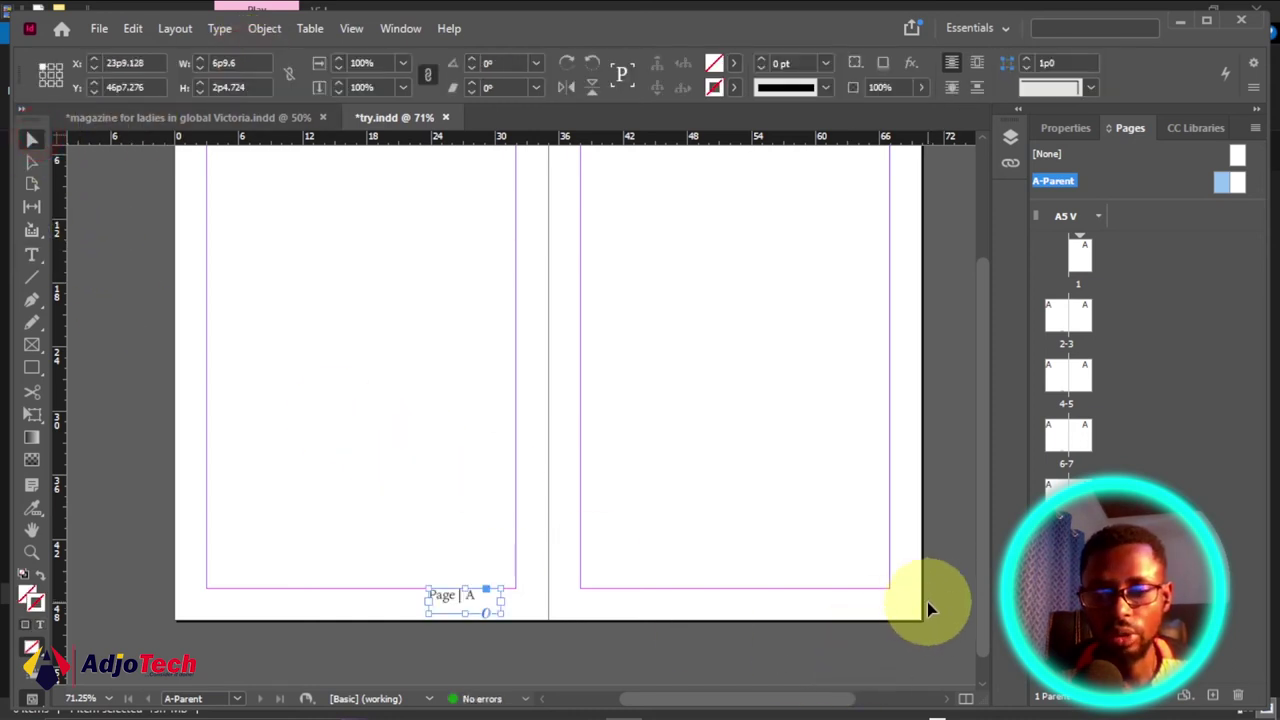
drag(446, 597, 840, 596)
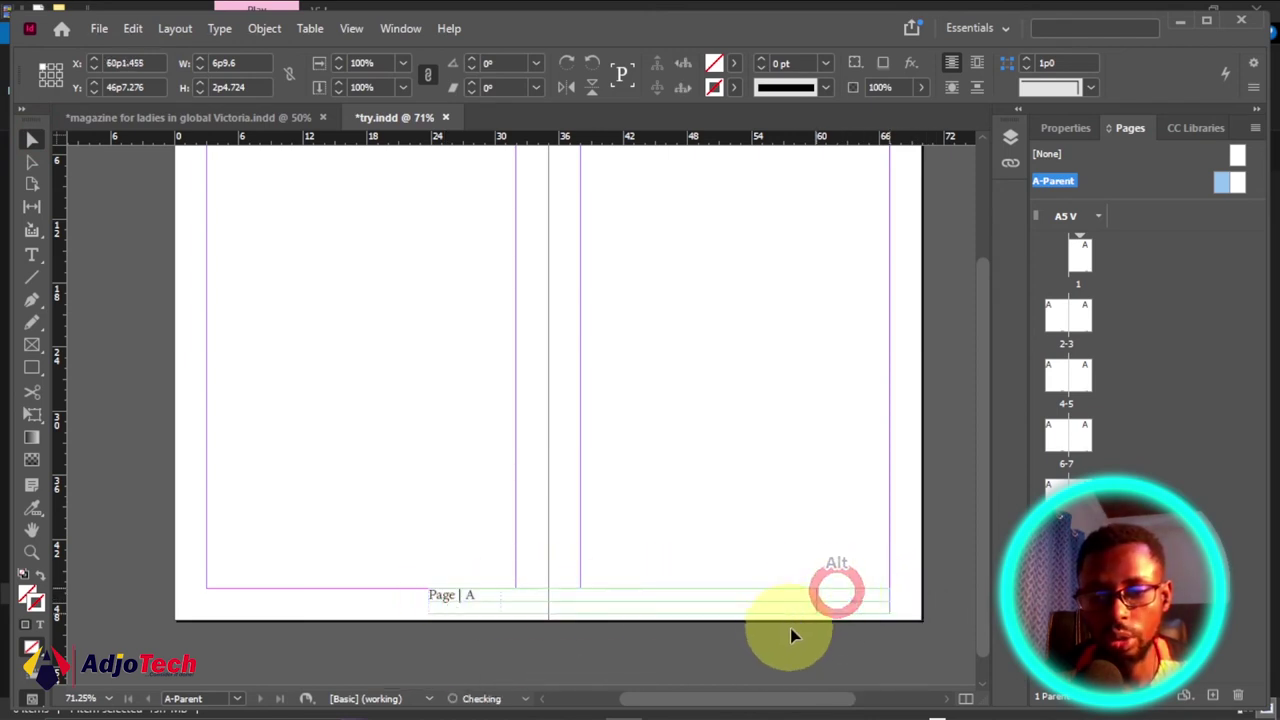
click(841, 643)
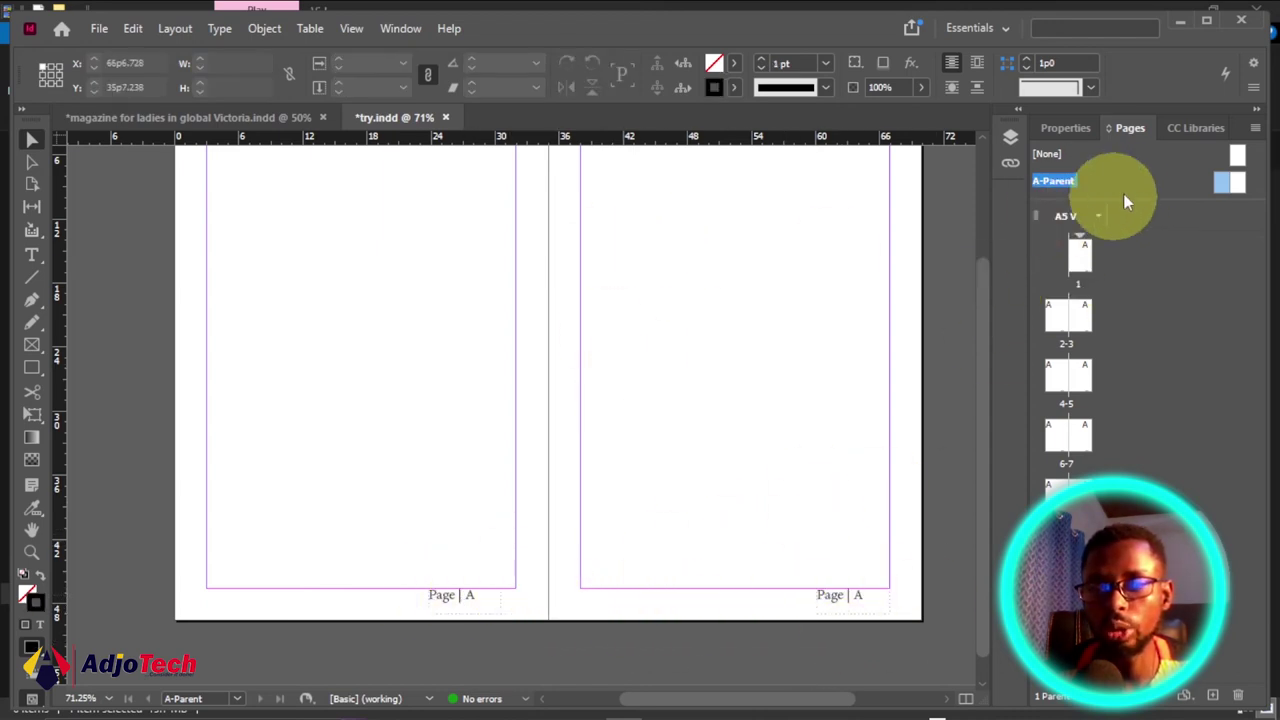
Return to page 1 and check that the footers read Page | 1, Page | 2 and Page | 3.
double_click(1077, 265)
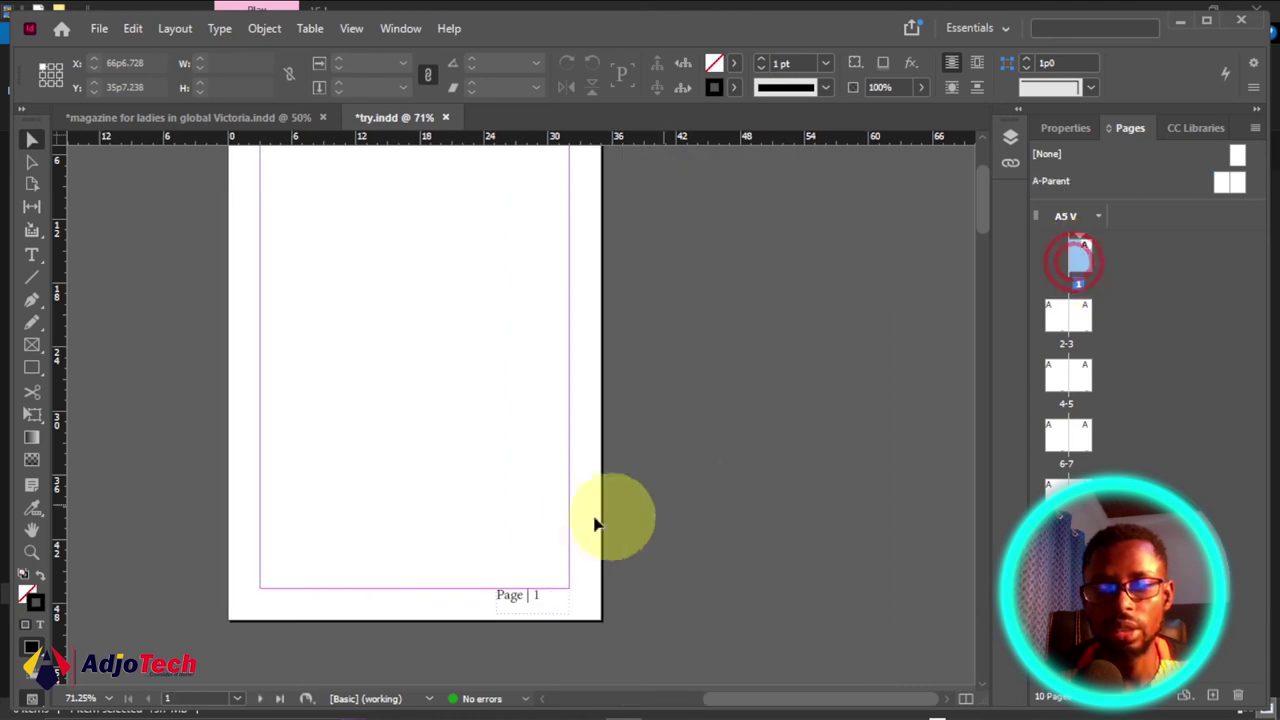
drag(743, 710, 694, 697)
scroll(605, 500, down, 7)
scroll(617, 463, down, 2)
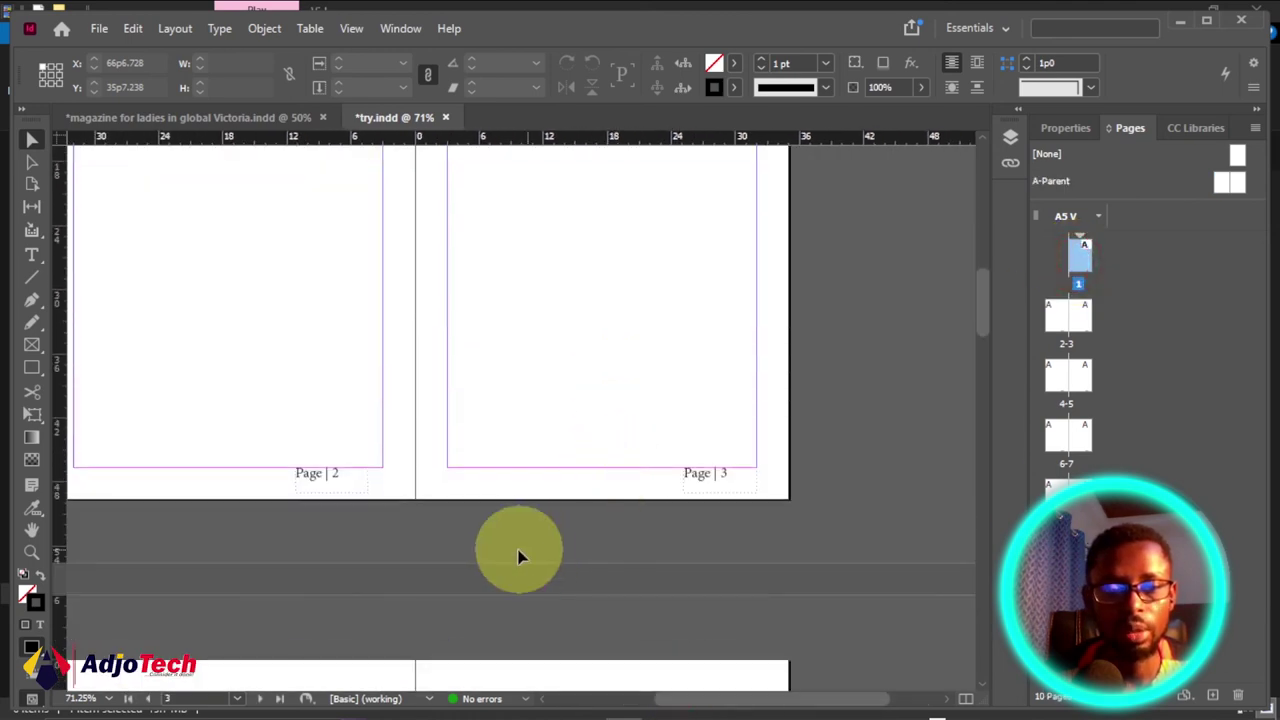
drag(742, 705, 707, 707)
scroll(714, 571, down, 5)
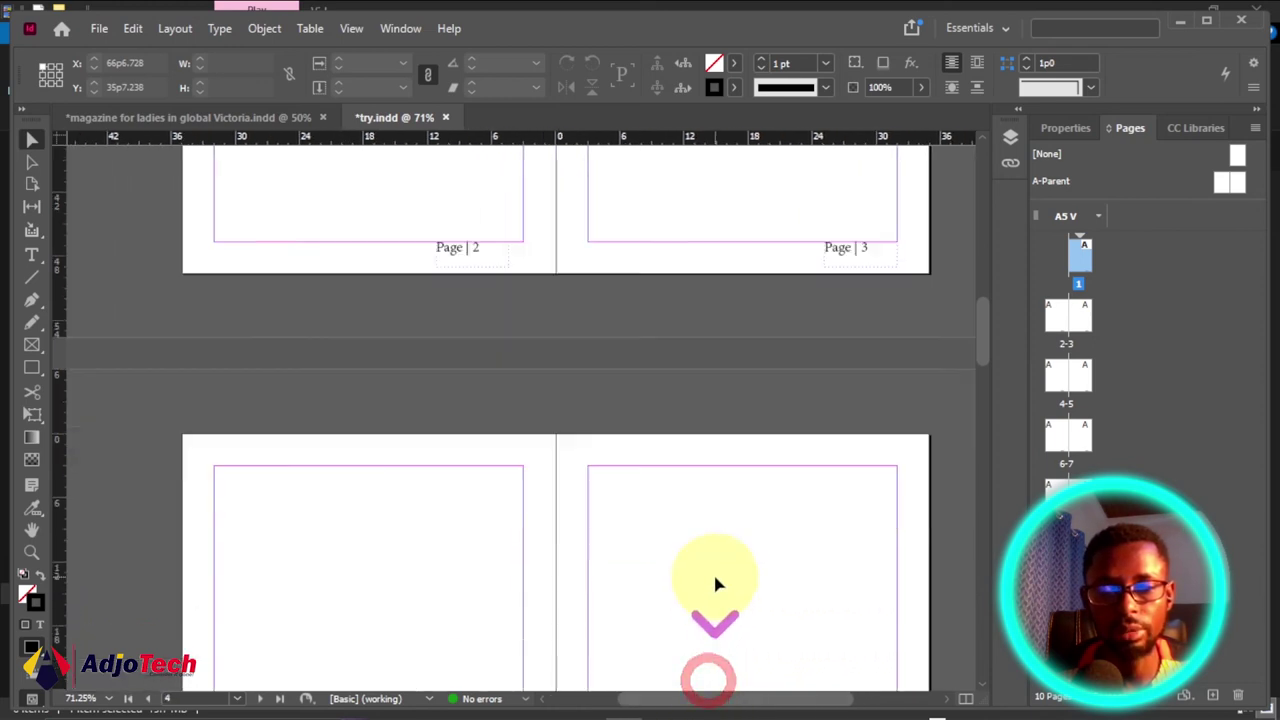
Insert one page after page 10 of try.indd.
scroll(839, 541, down, 10)
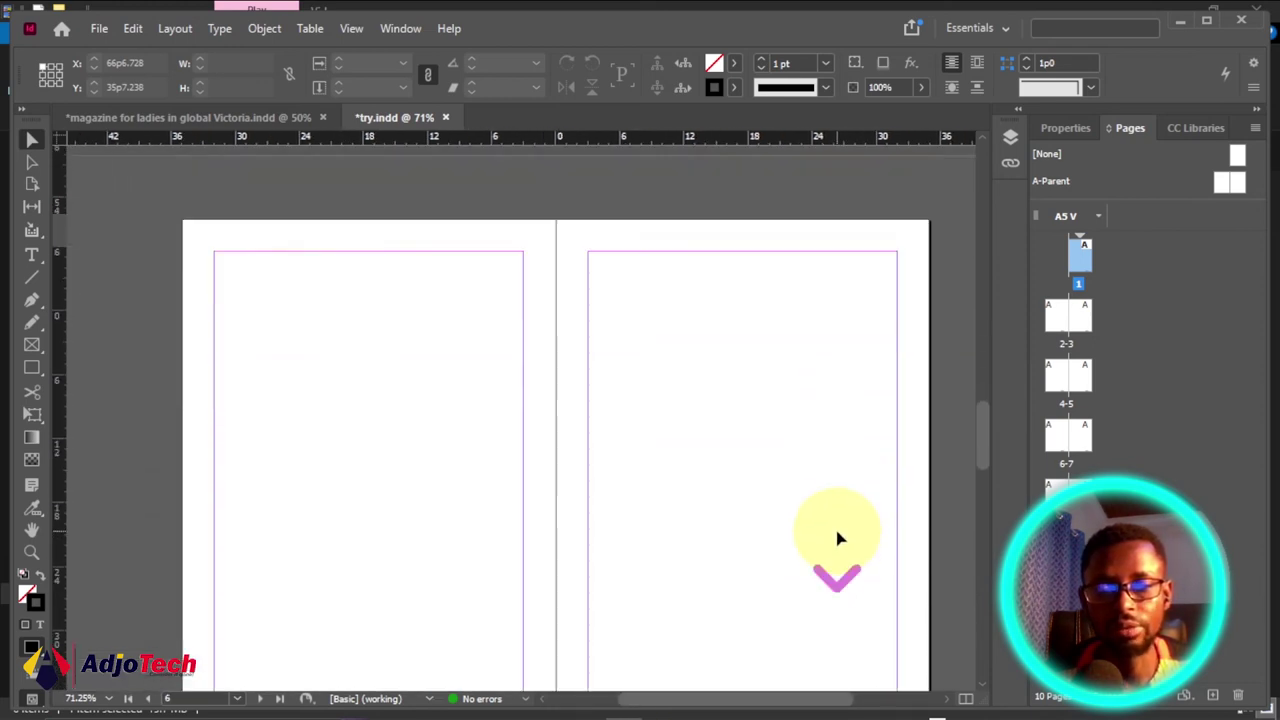
scroll(827, 541, down, 5)
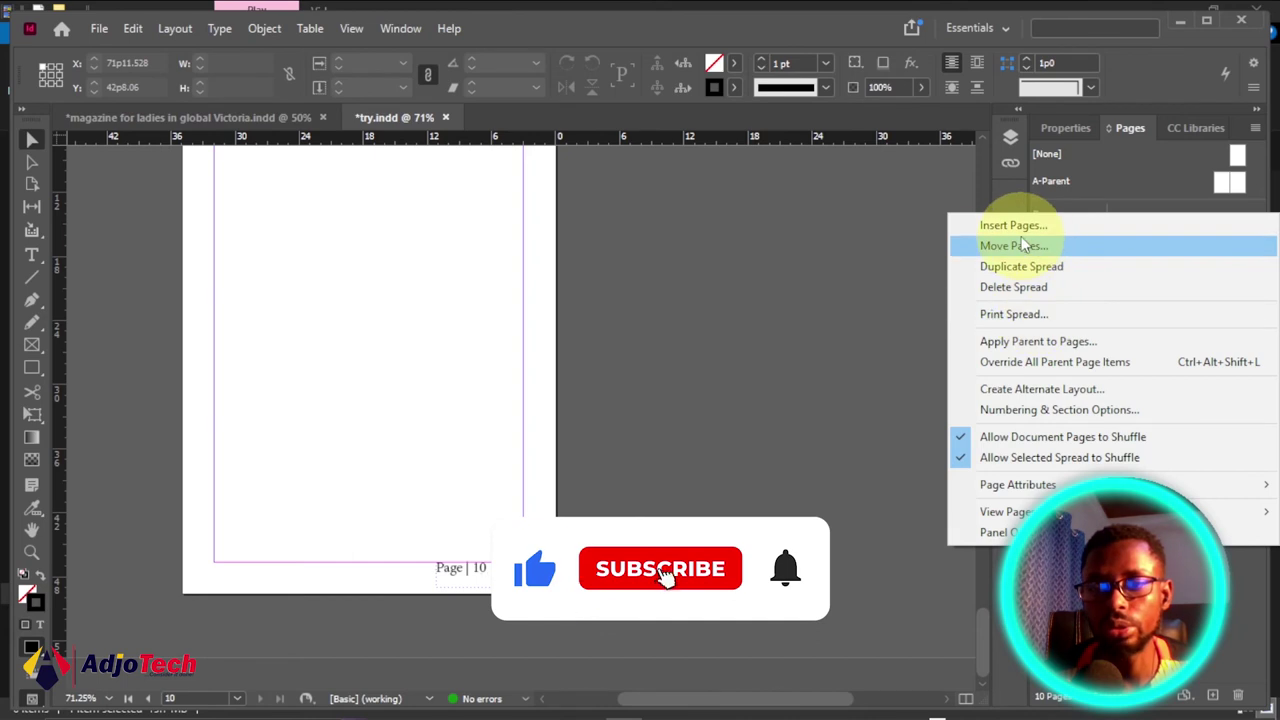
click(1013, 226)
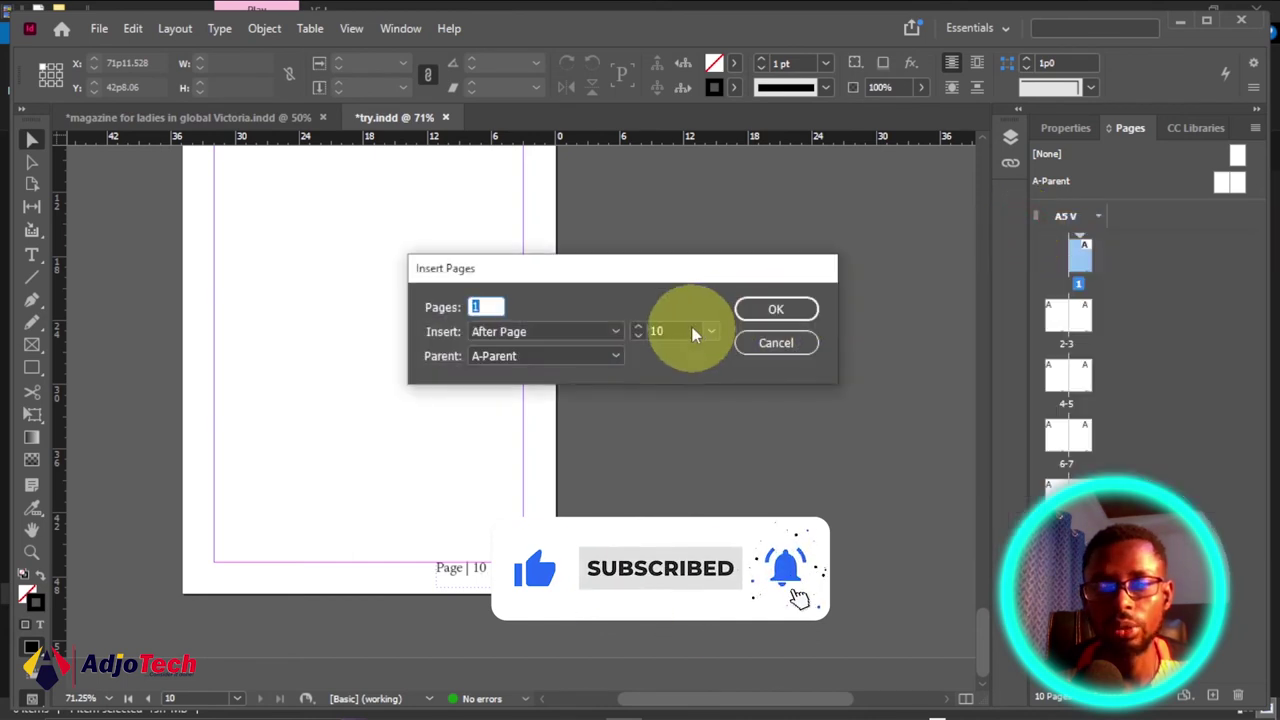
click(772, 314)
scroll(749, 420, down, 1)
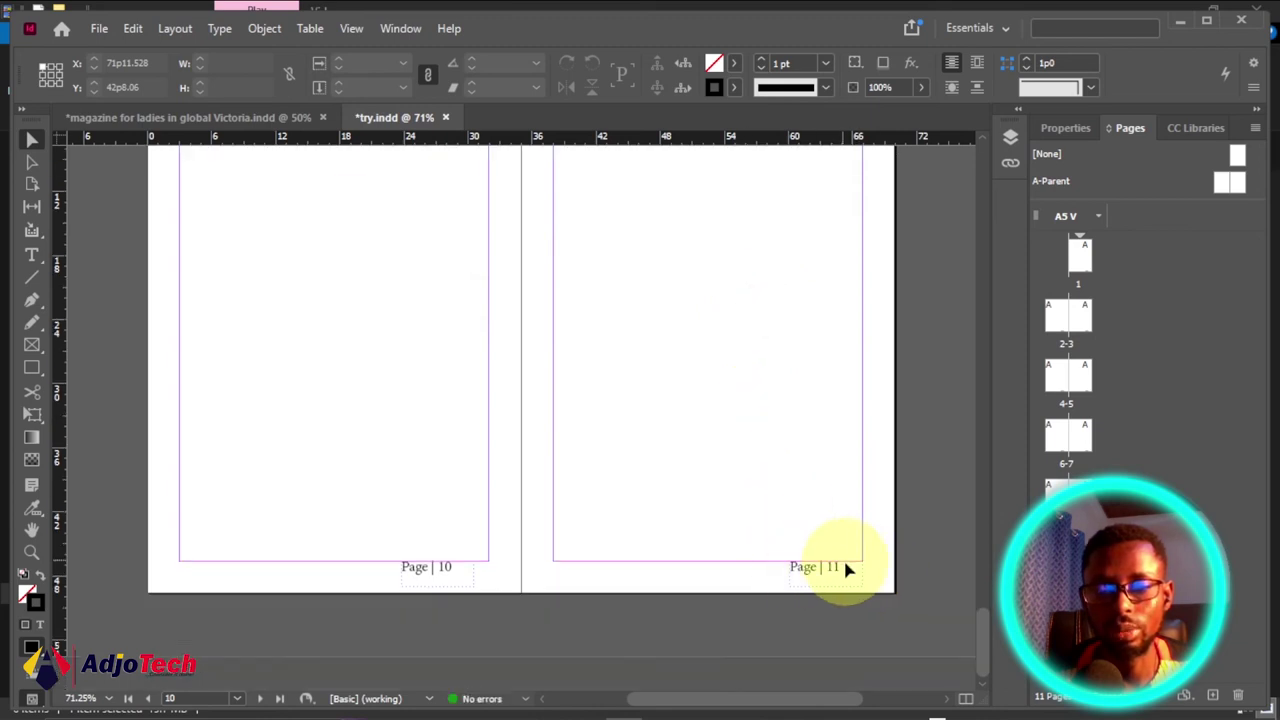
scroll(785, 527, up, 5)
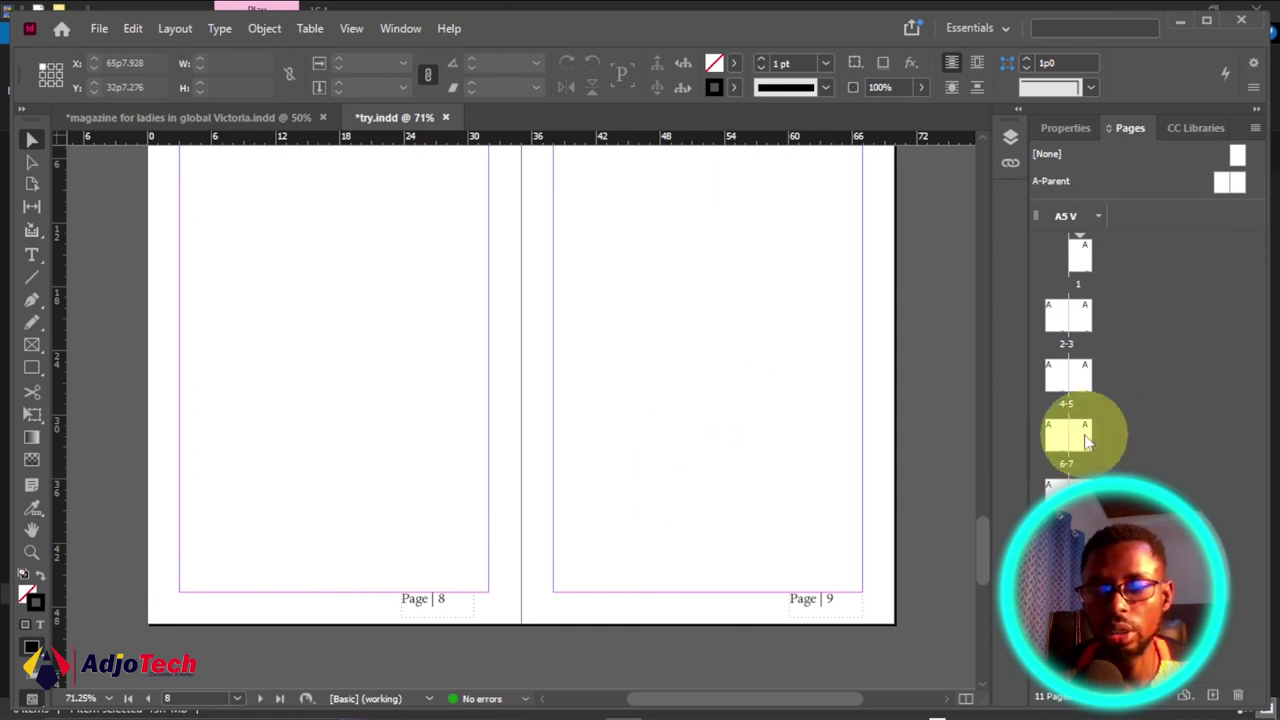
Delete the extra page so try.indd returns to 10 pages.
right_click(1088, 442)
click(1000, 176)
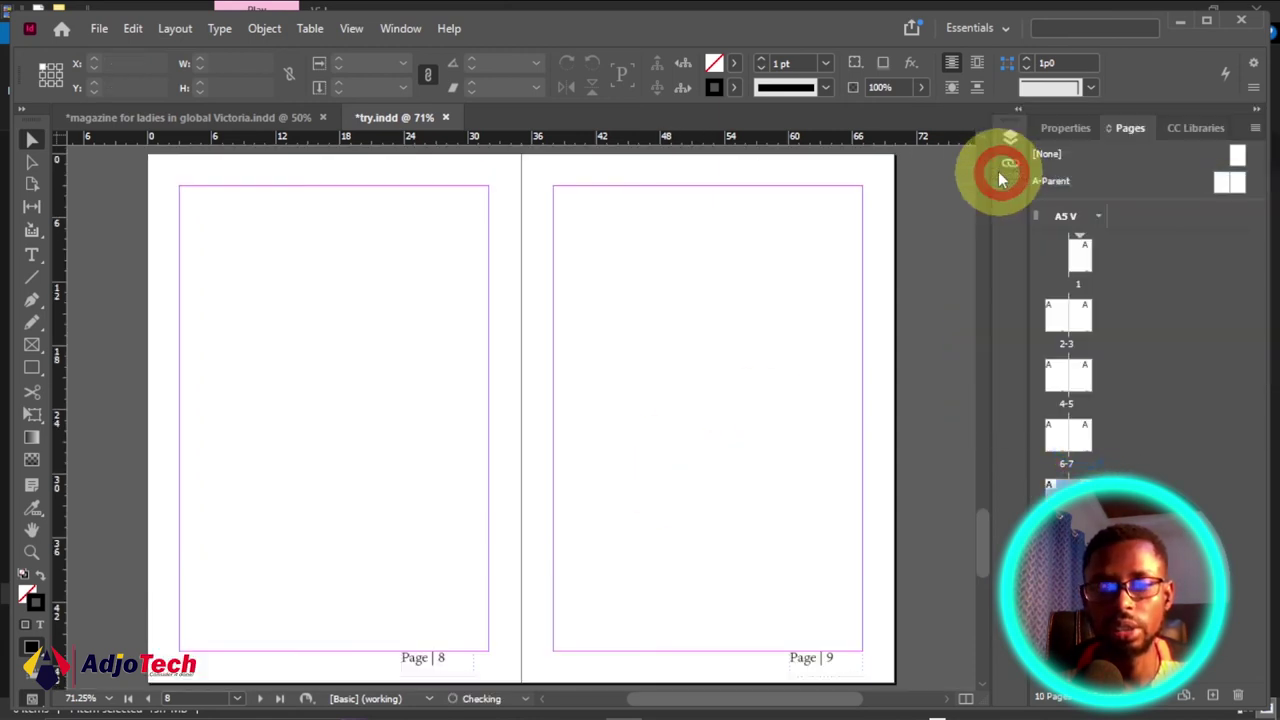
scroll(709, 488, down, 5)
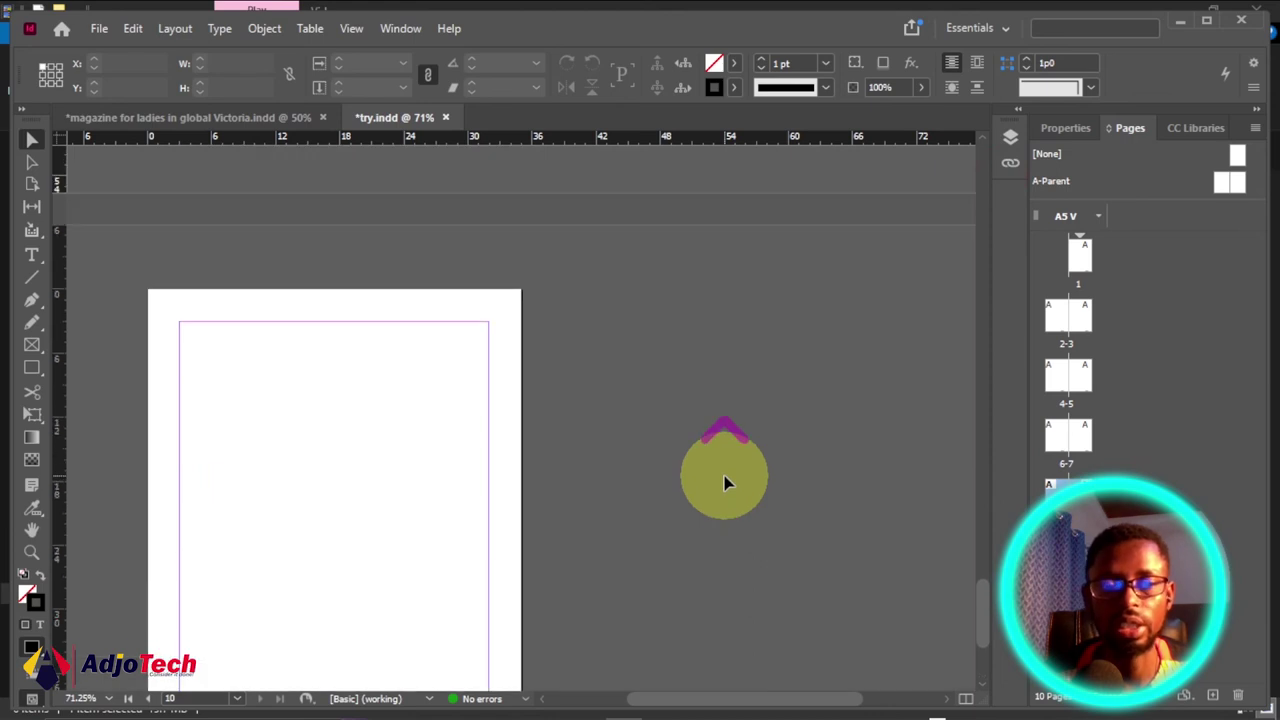
scroll(726, 483, up, 6)
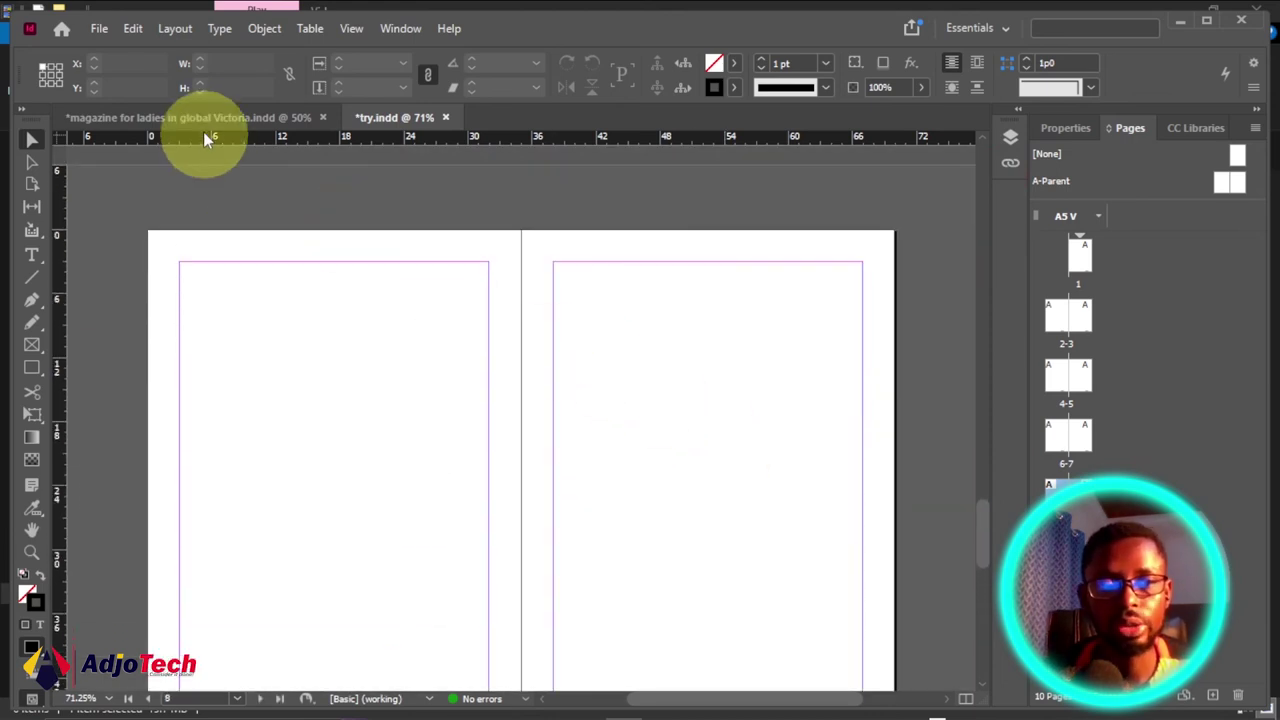
click(206, 119)
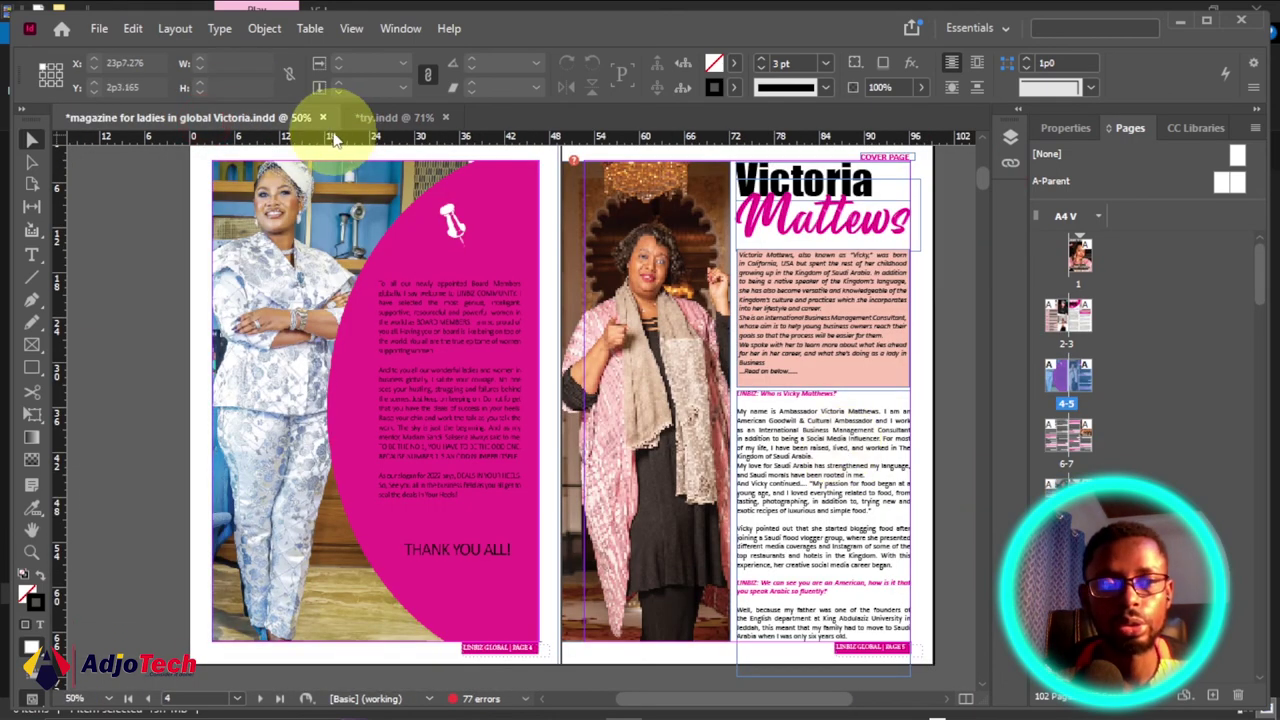
In the magazine document, choose Move Pages for the 4–5 spread from the Pages panel.
click(370, 118)
scroll(495, 301, down, 2)
click(400, 270)
click(300, 118)
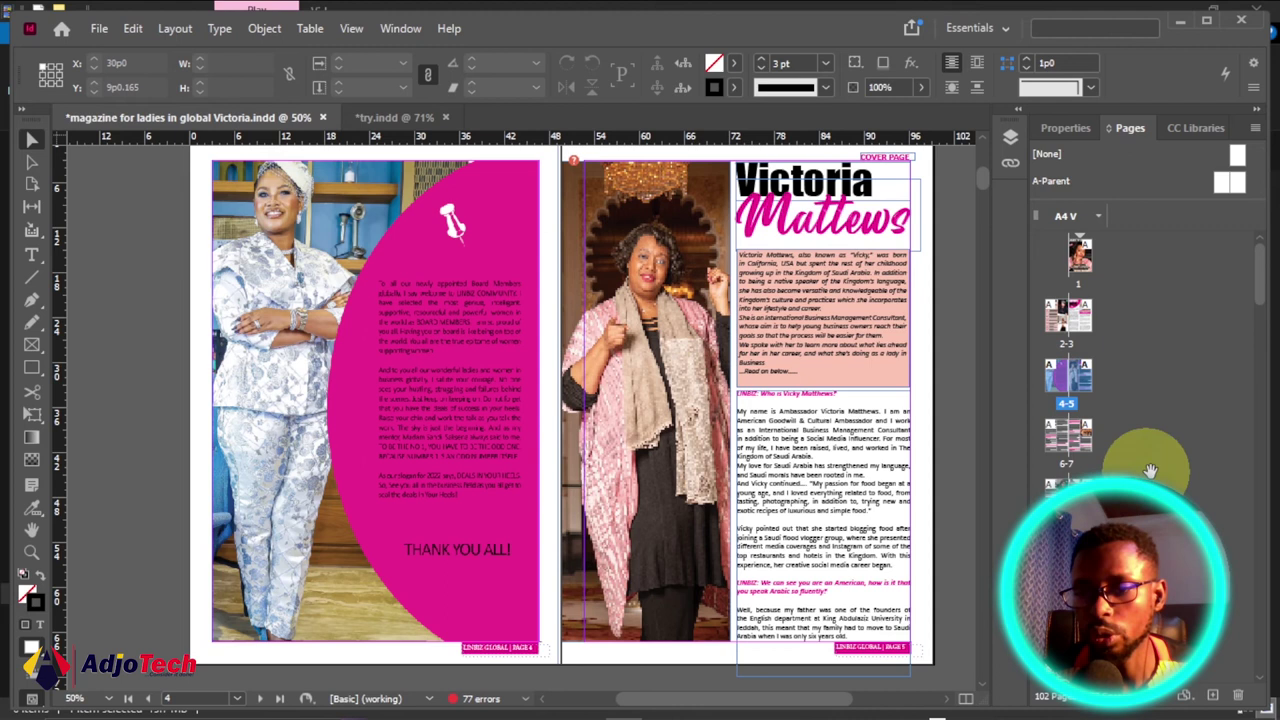
right_click(1088, 374)
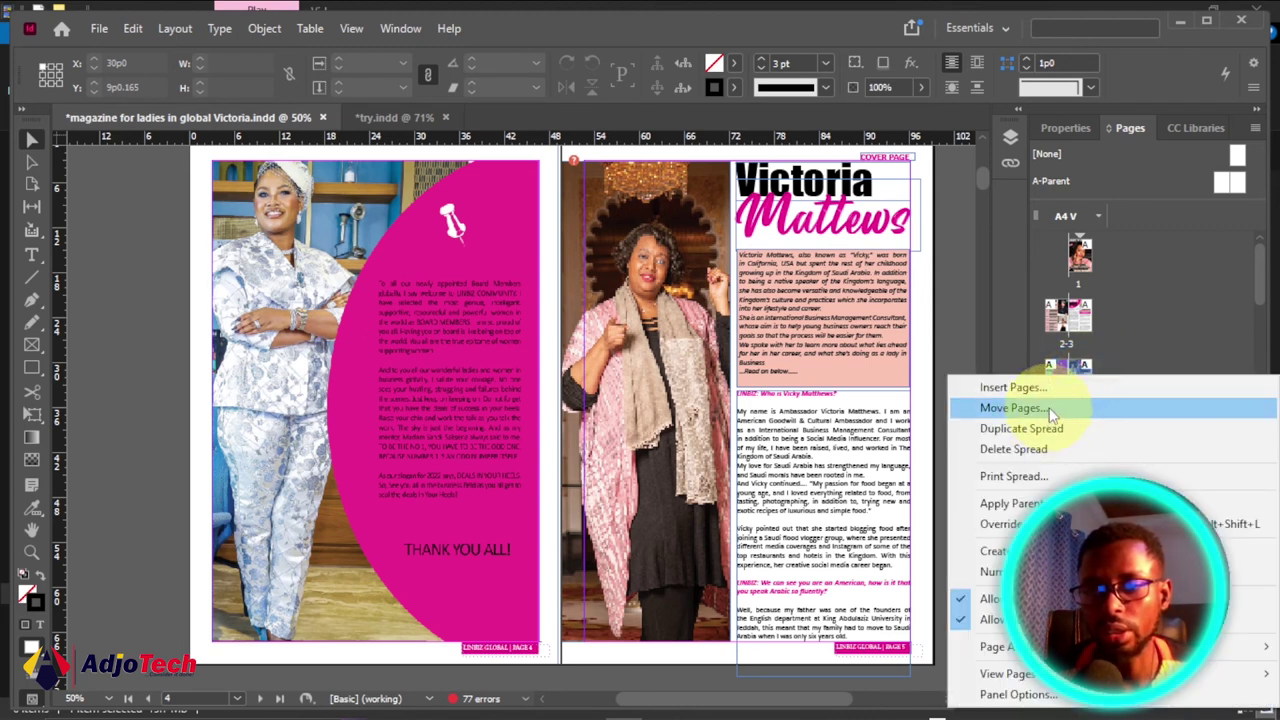
click(1048, 409)
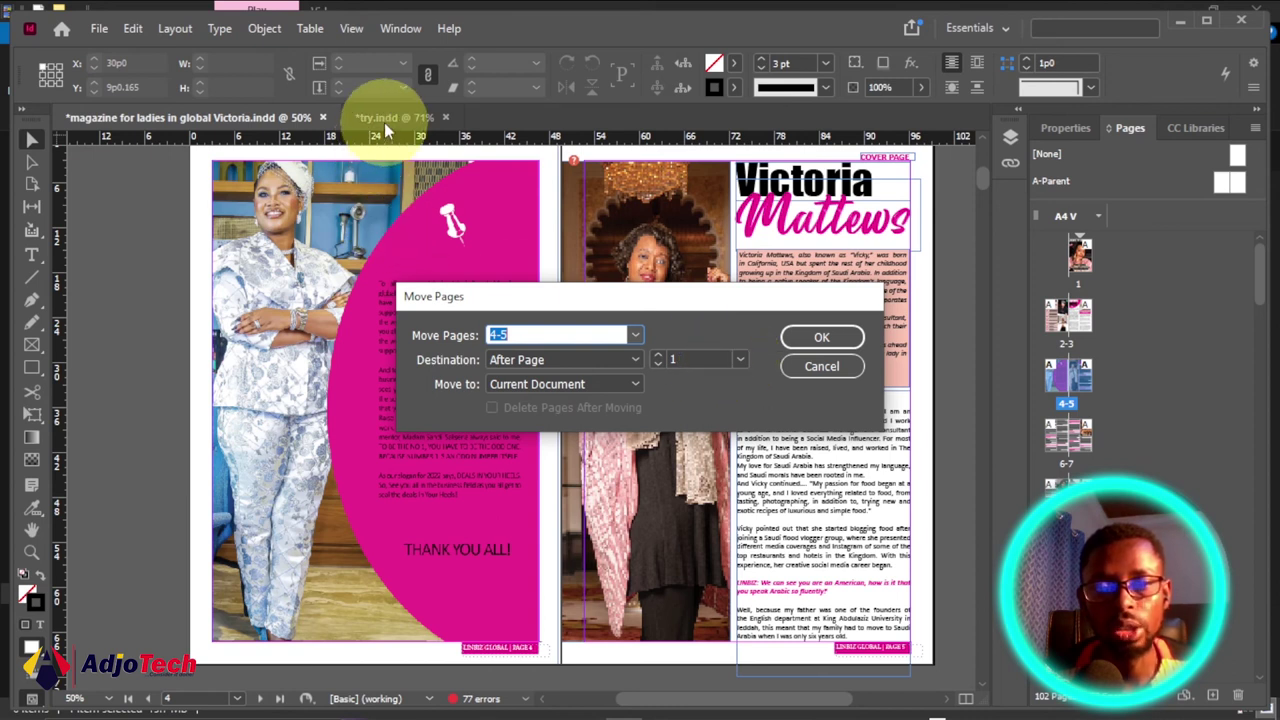
Move pages 4–5 to try.indd with Delete Pages After Moving unchecked, accepting the size warning.
click(527, 387)
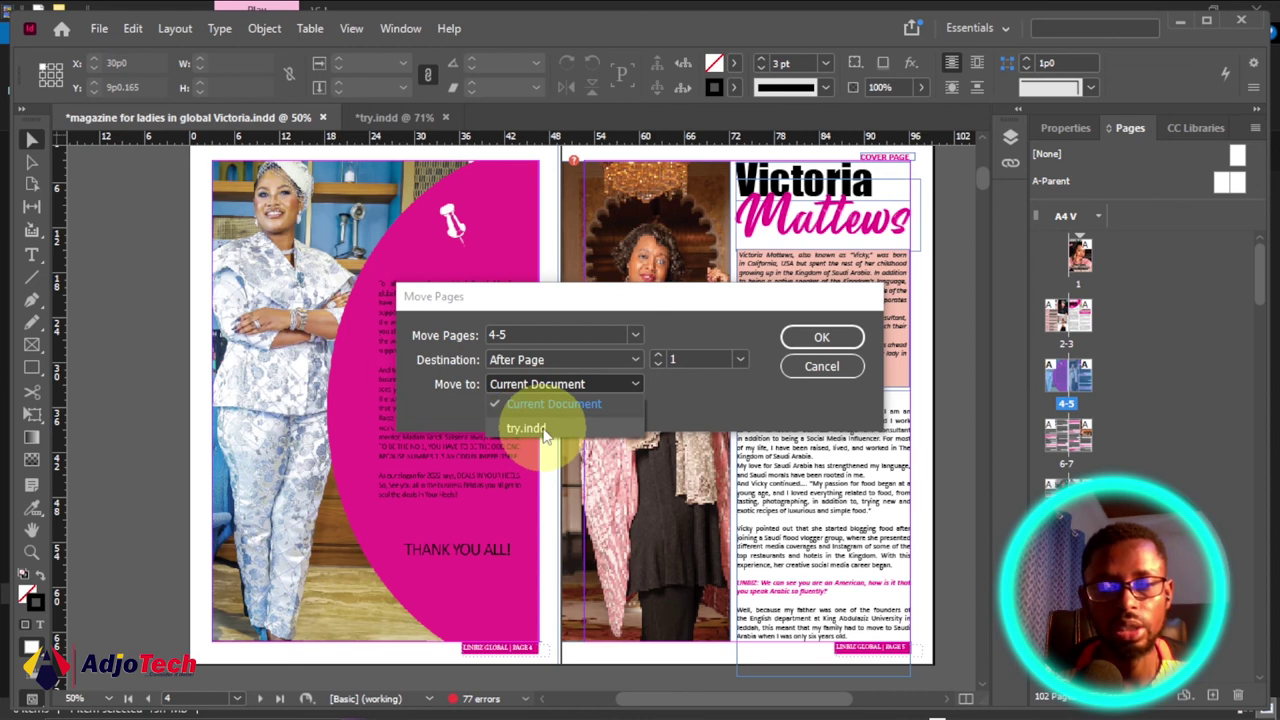
click(543, 430)
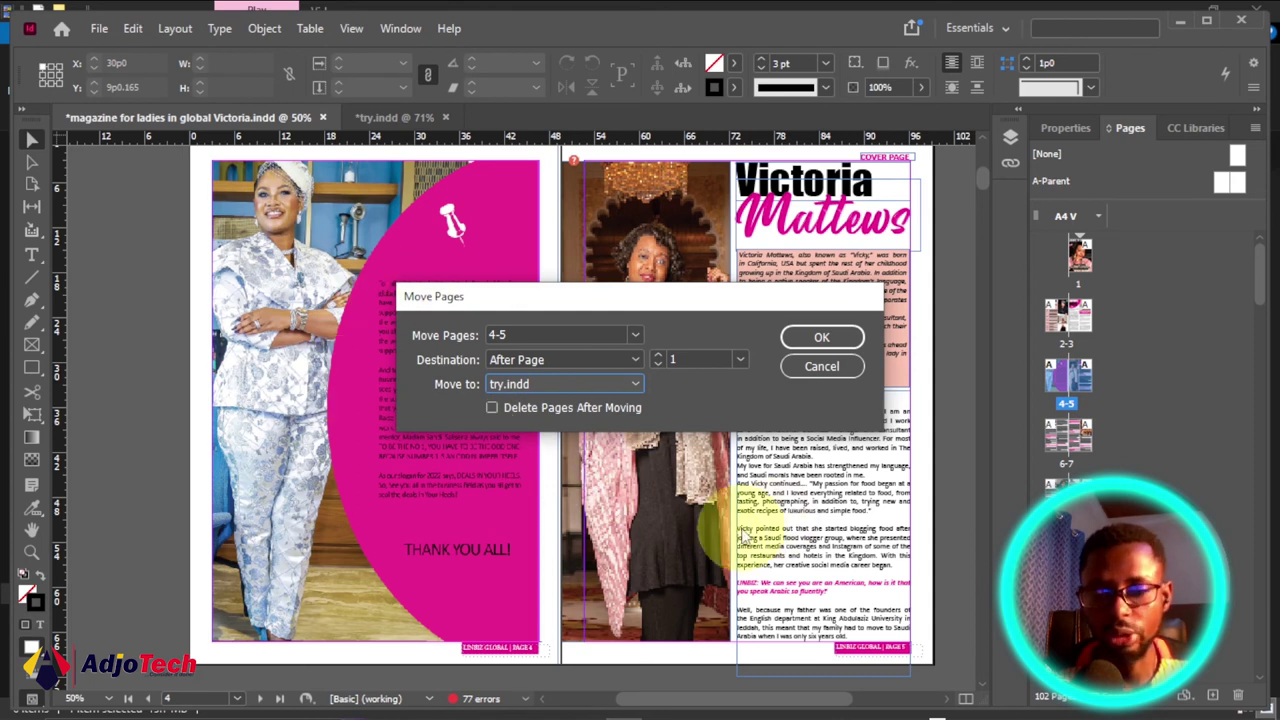
click(492, 408)
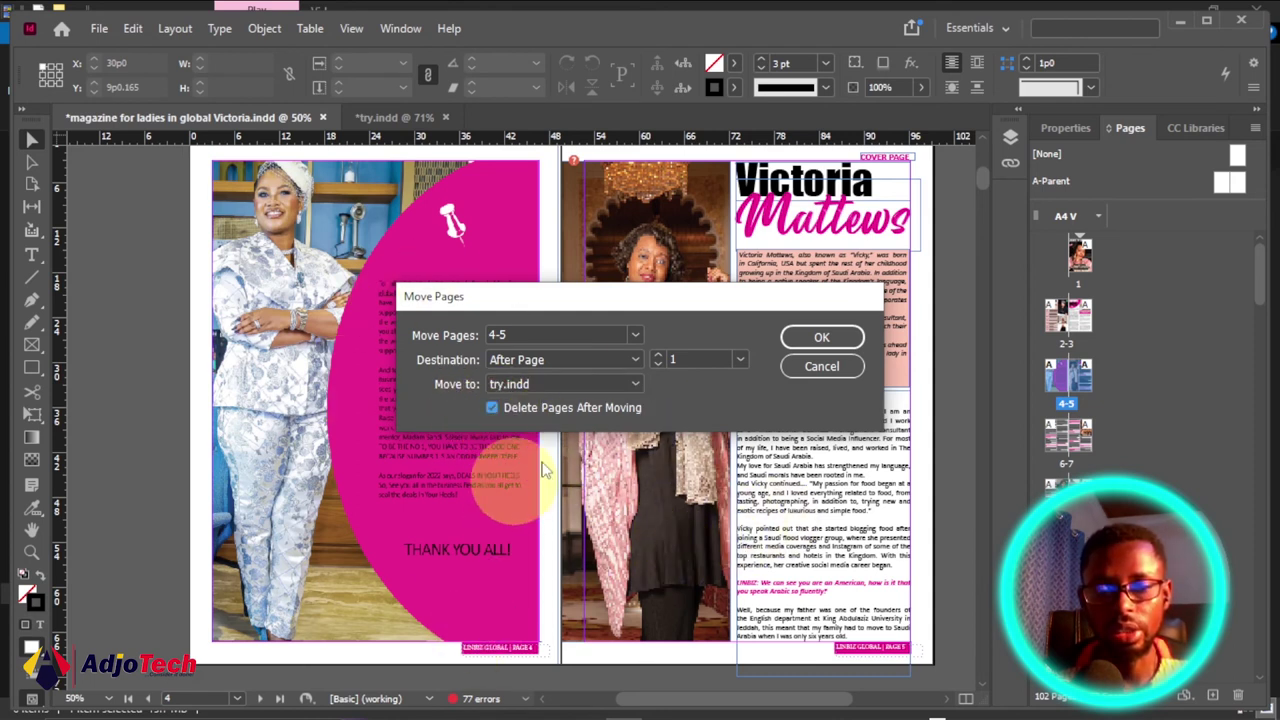
click(494, 409)
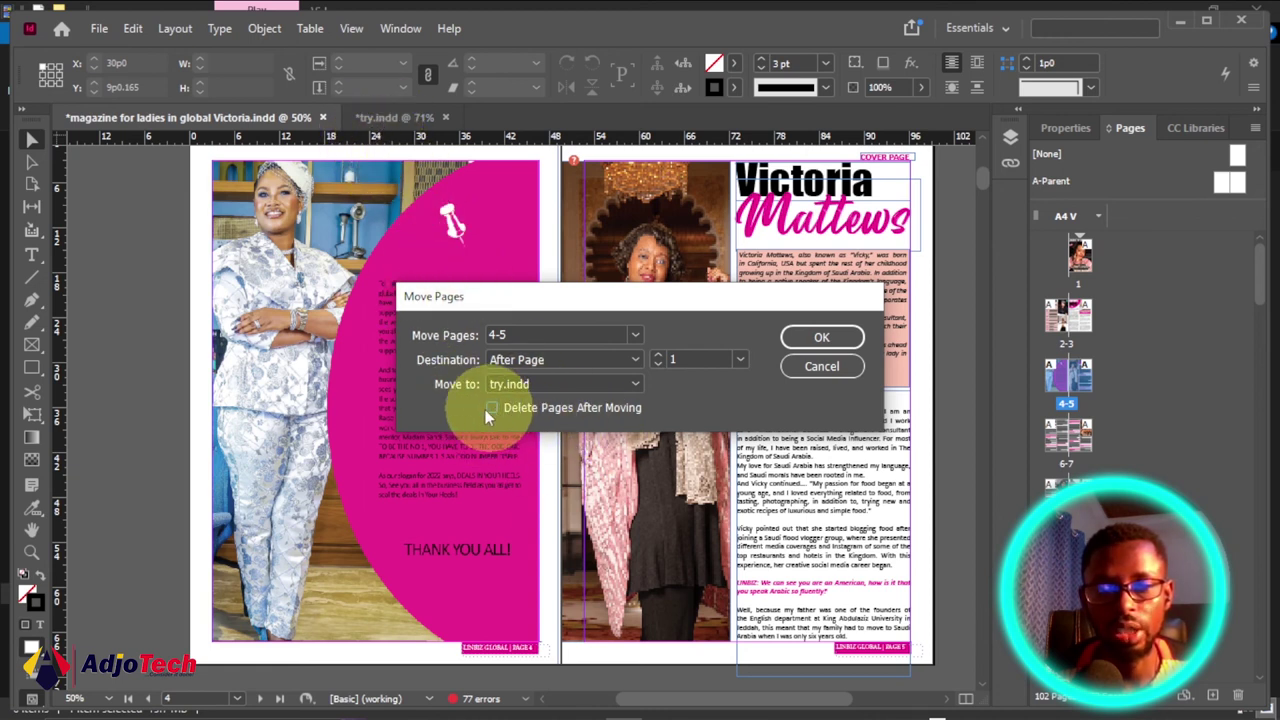
click(815, 340)
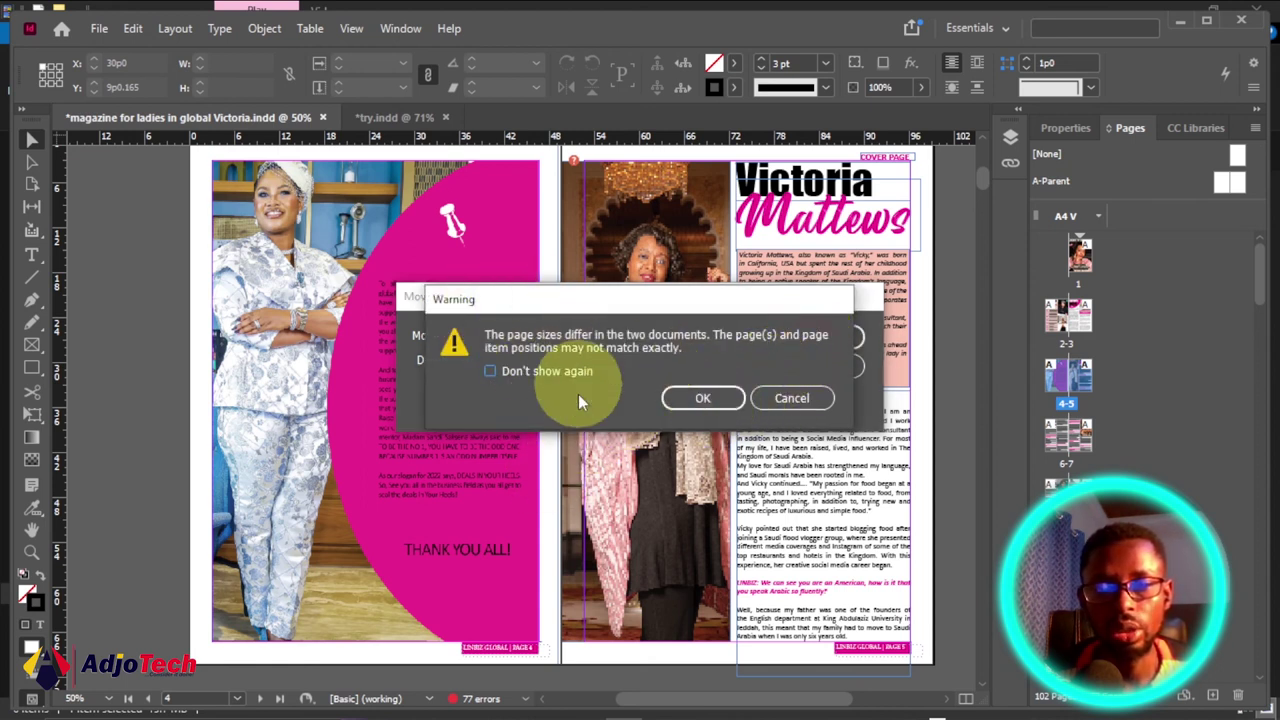
click(697, 400)
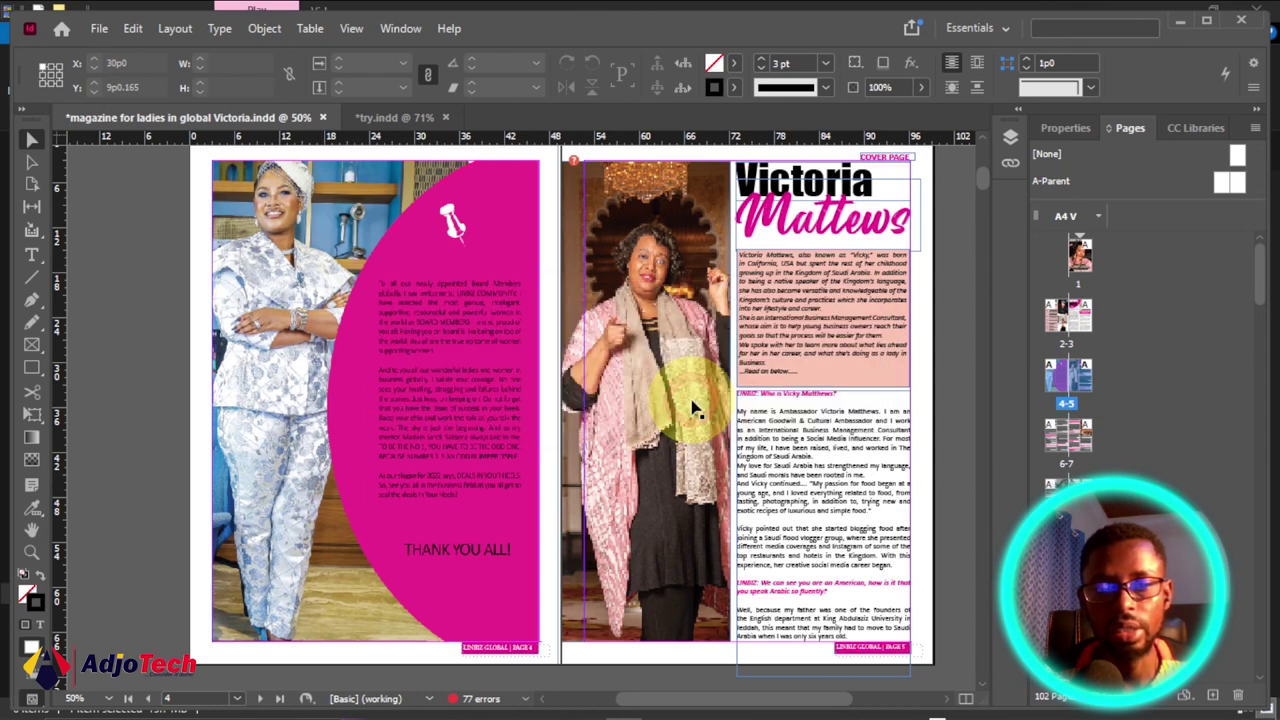
click(396, 118)
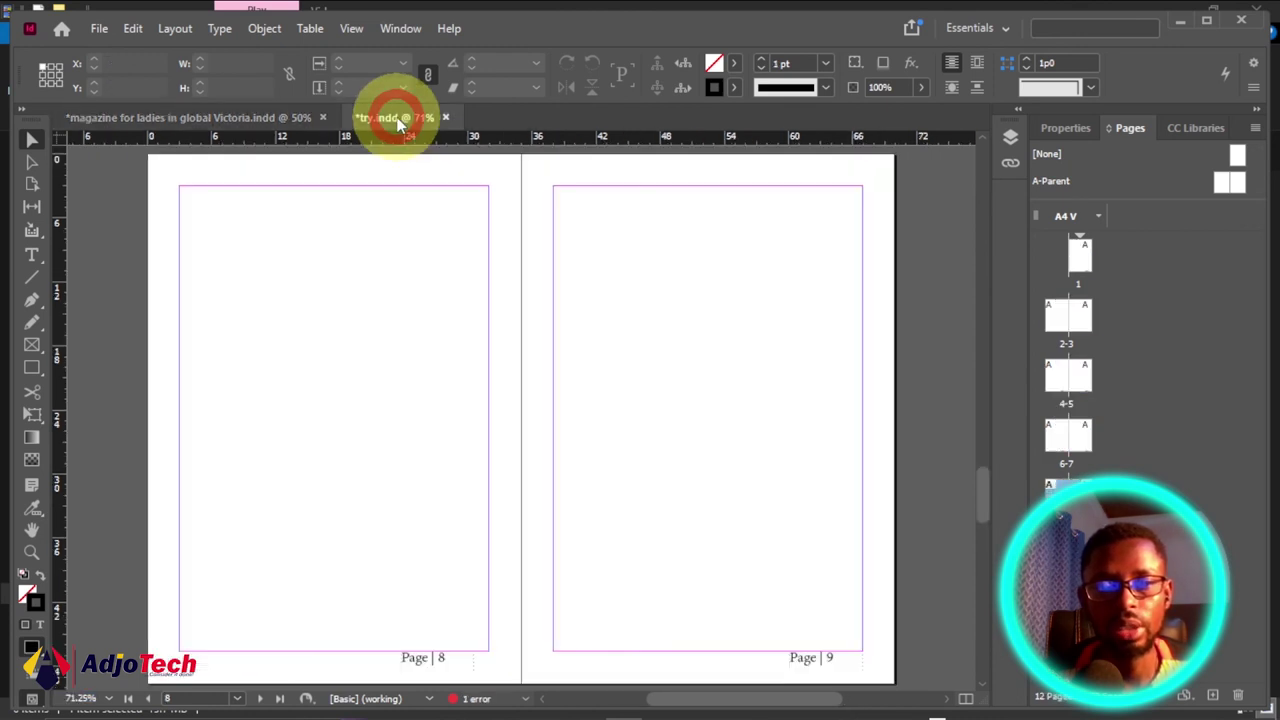
Zoom out with the Zoom tool to view try.indd's imported spread 2–3.
drag(978, 509, 984, 257)
click(32, 551)
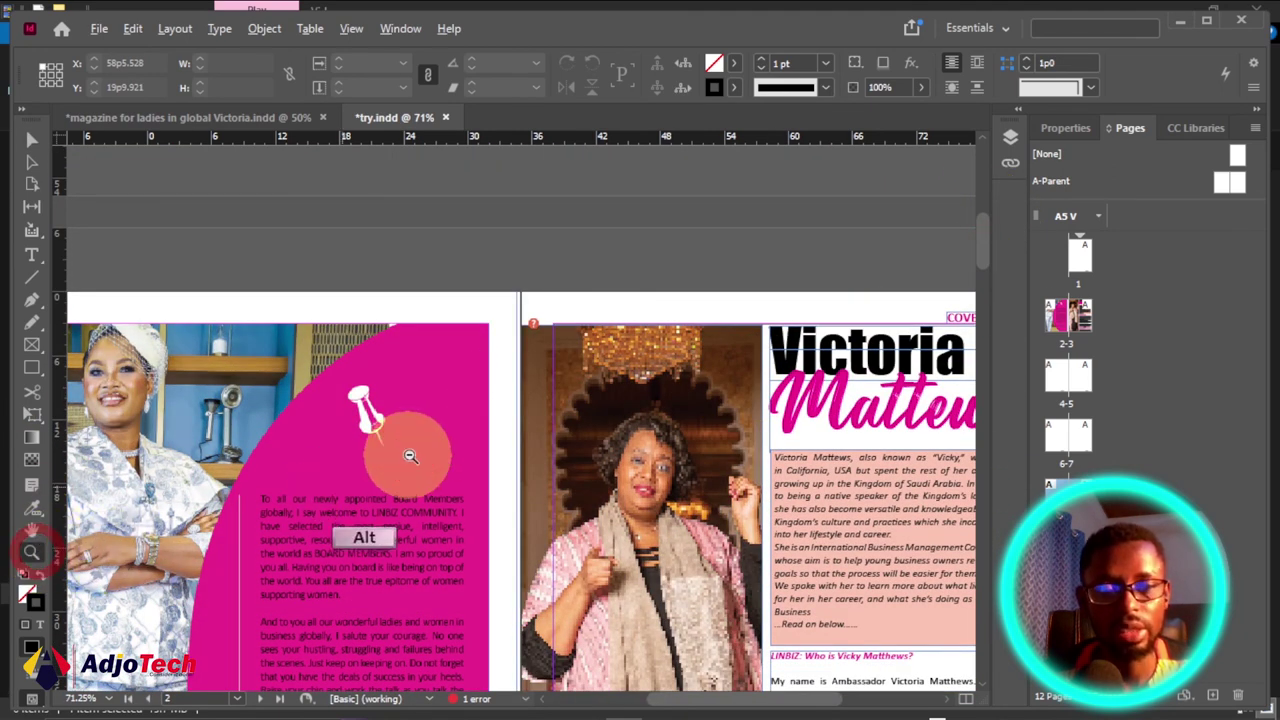
alt+click(409, 449)
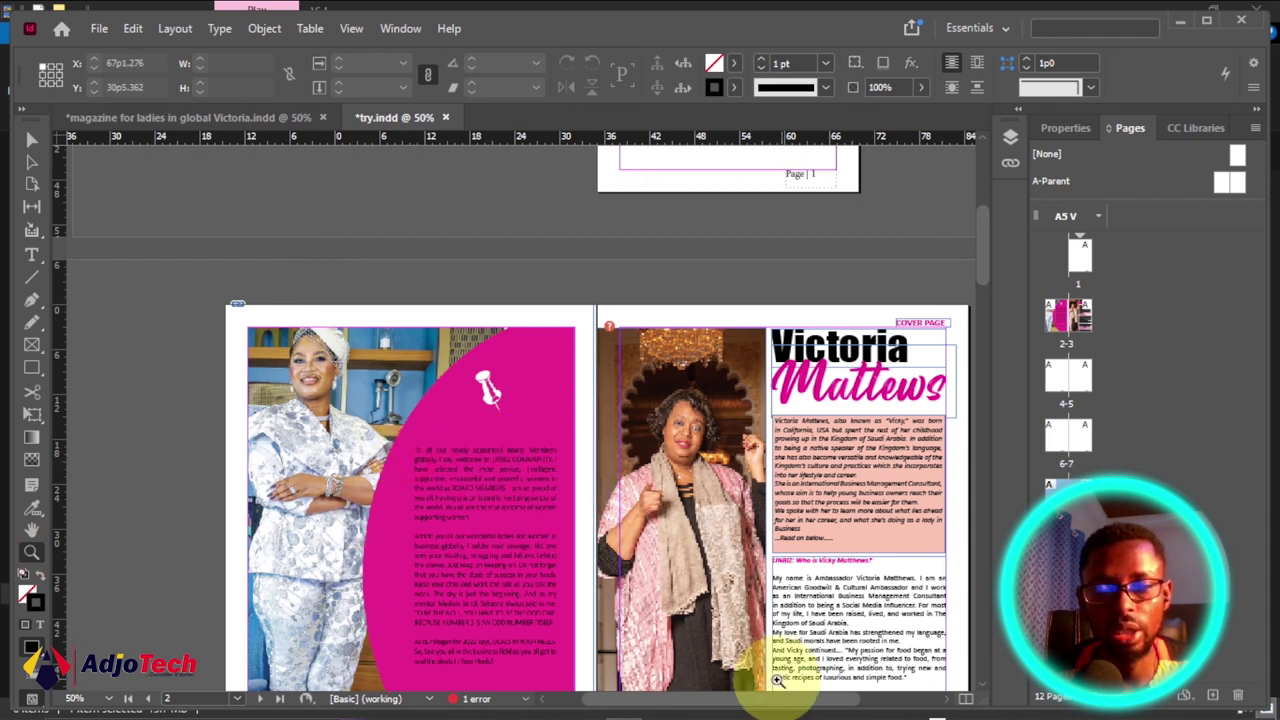
alt+click(770, 618)
click(568, 508)
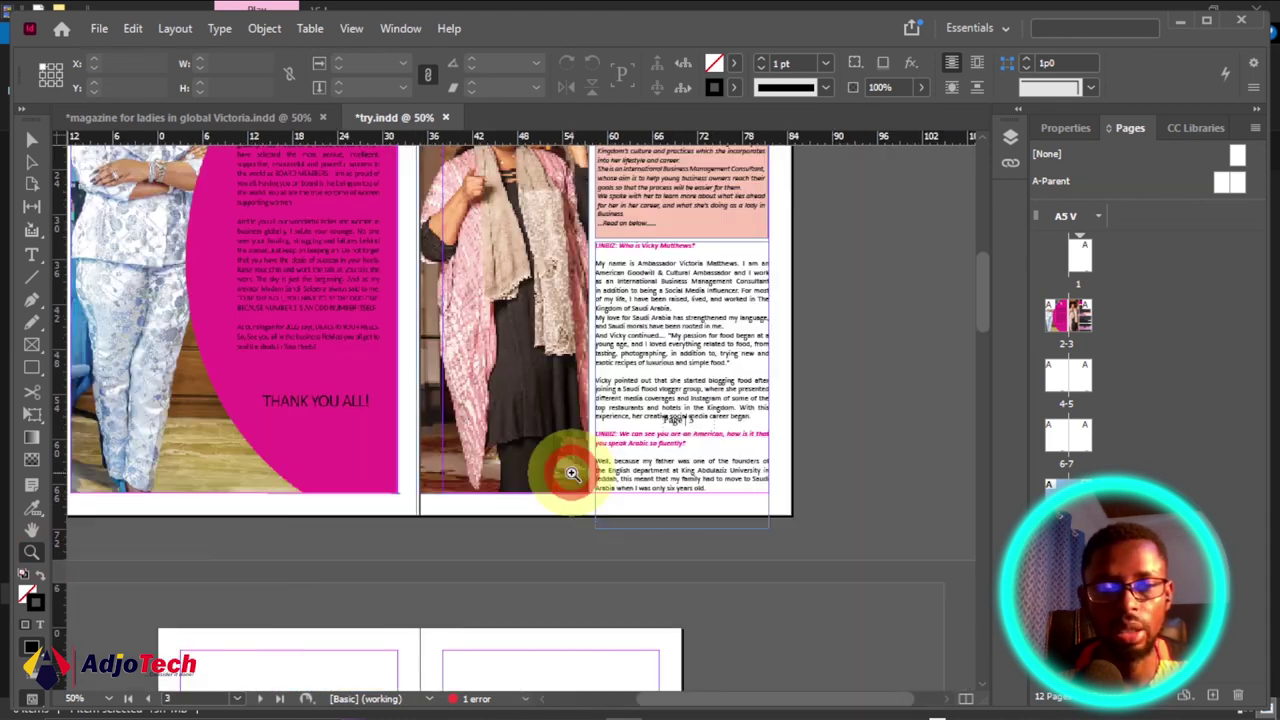
Scroll back and forth through try.indd's spreads 2–3 and 4–5.
drag(720, 706, 680, 698)
scroll(720, 560, up, 5)
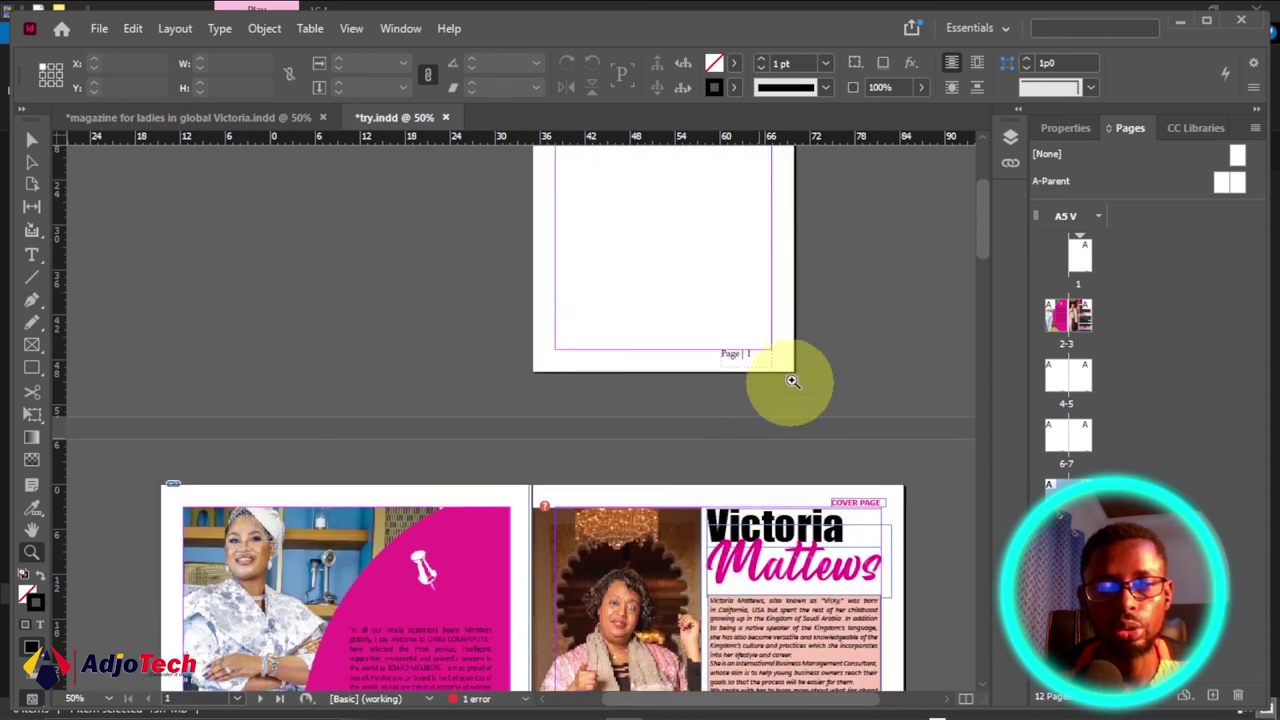
scroll(760, 390, down, 7)
scroll(742, 395, down, 3)
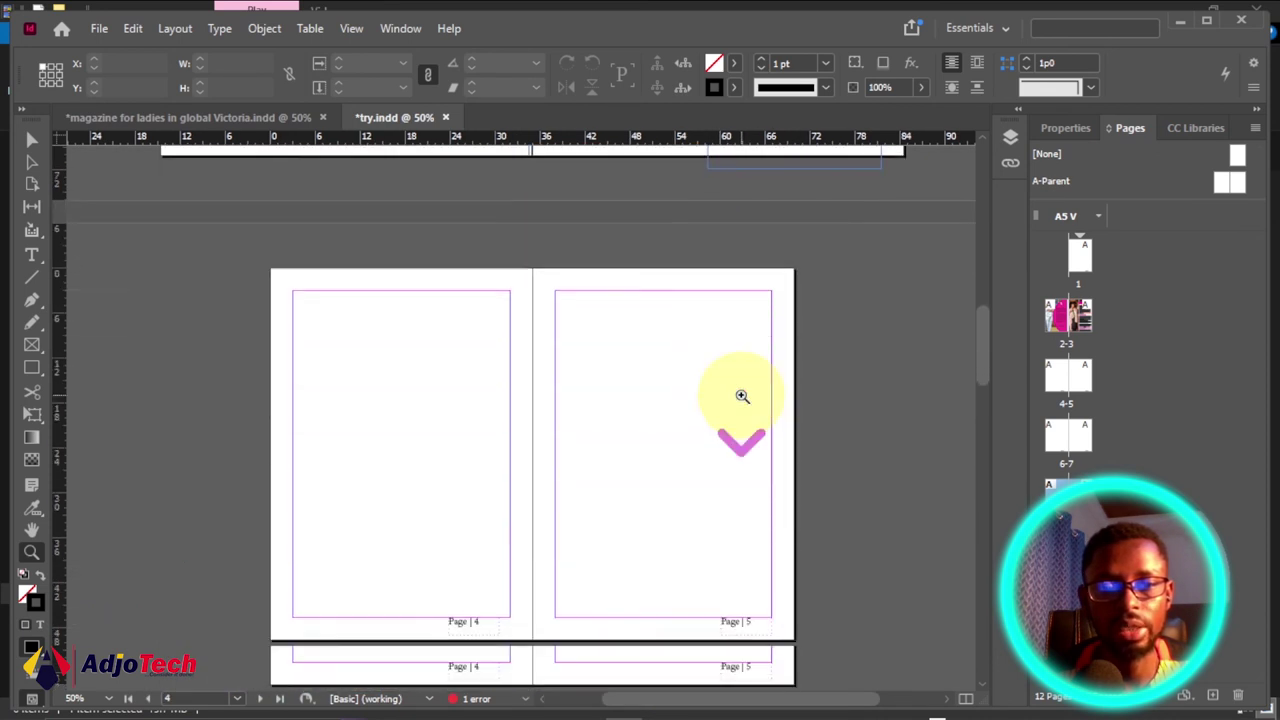
scroll(742, 397, up, 6)
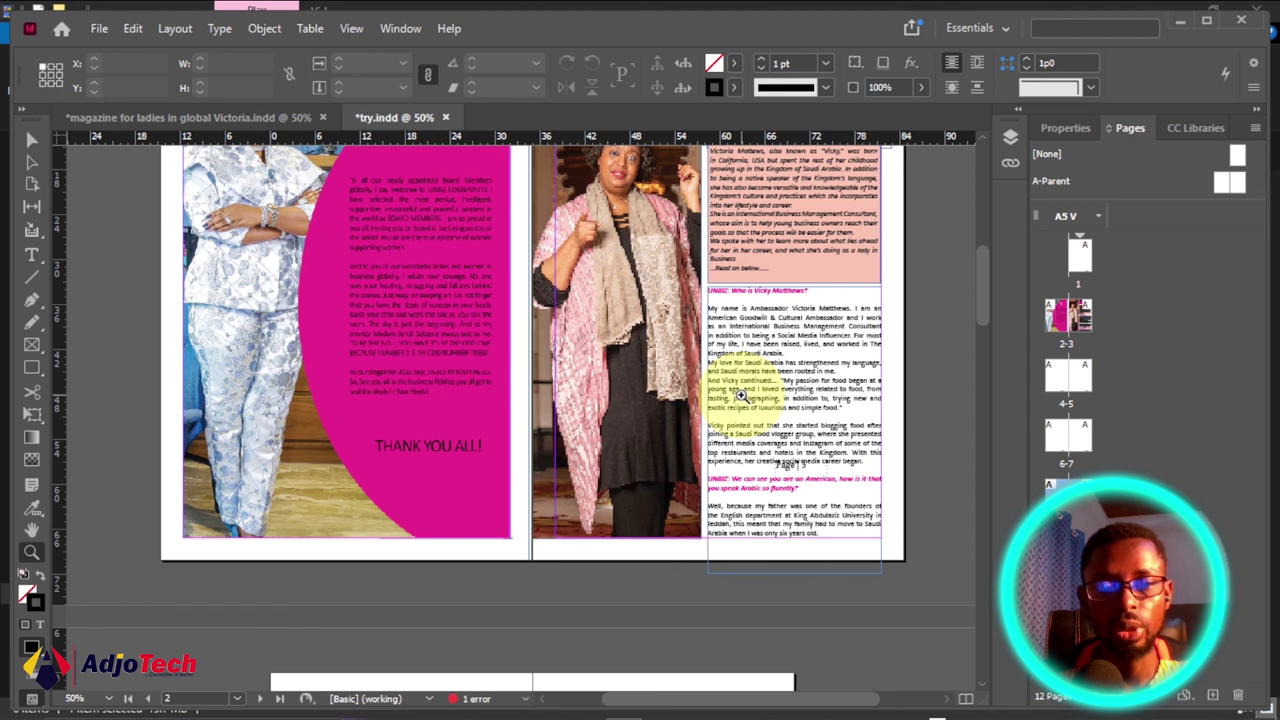
scroll(655, 372, up, 2)
scroll(655, 375, down, 5)
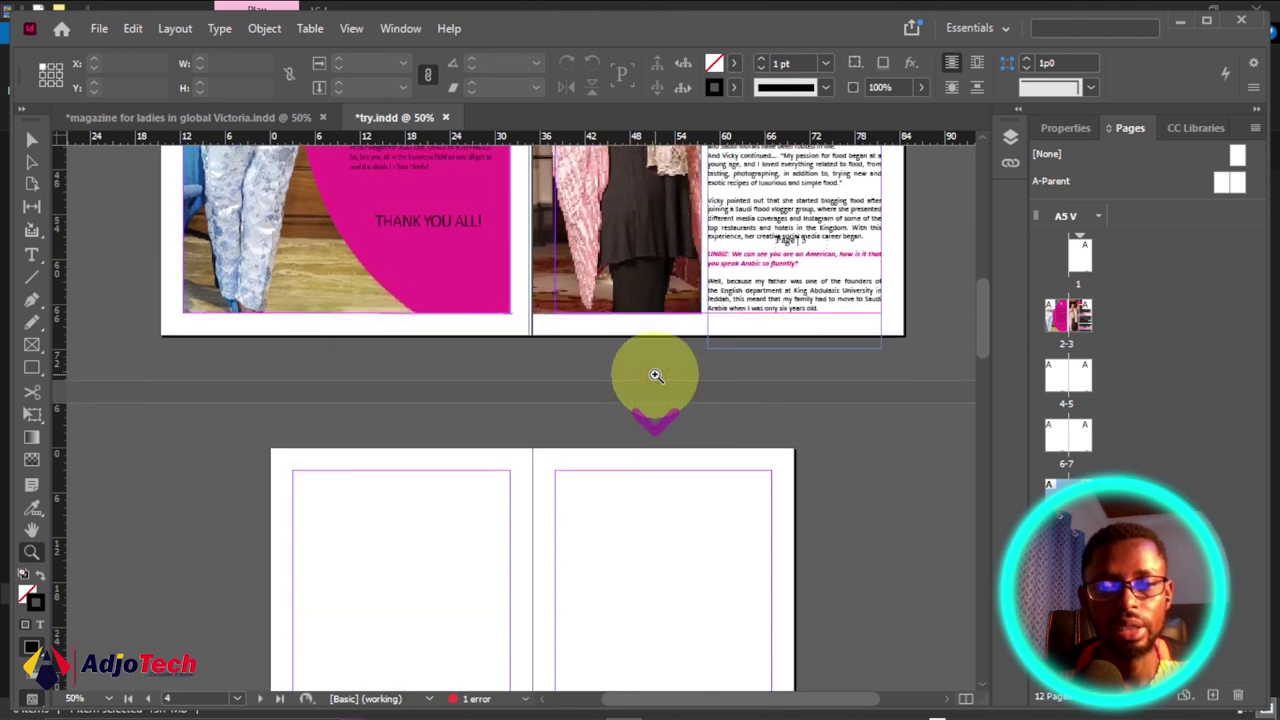
scroll(655, 375, down, 2)
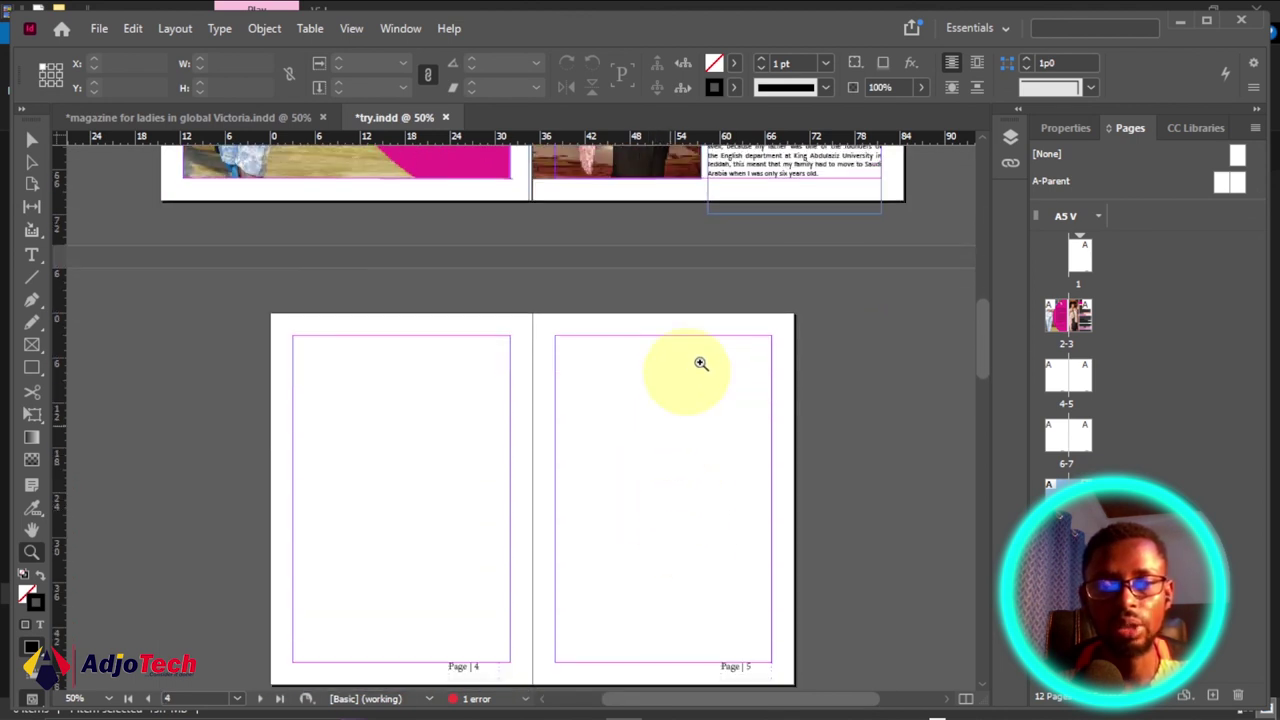
scroll(685, 395, up, 5)
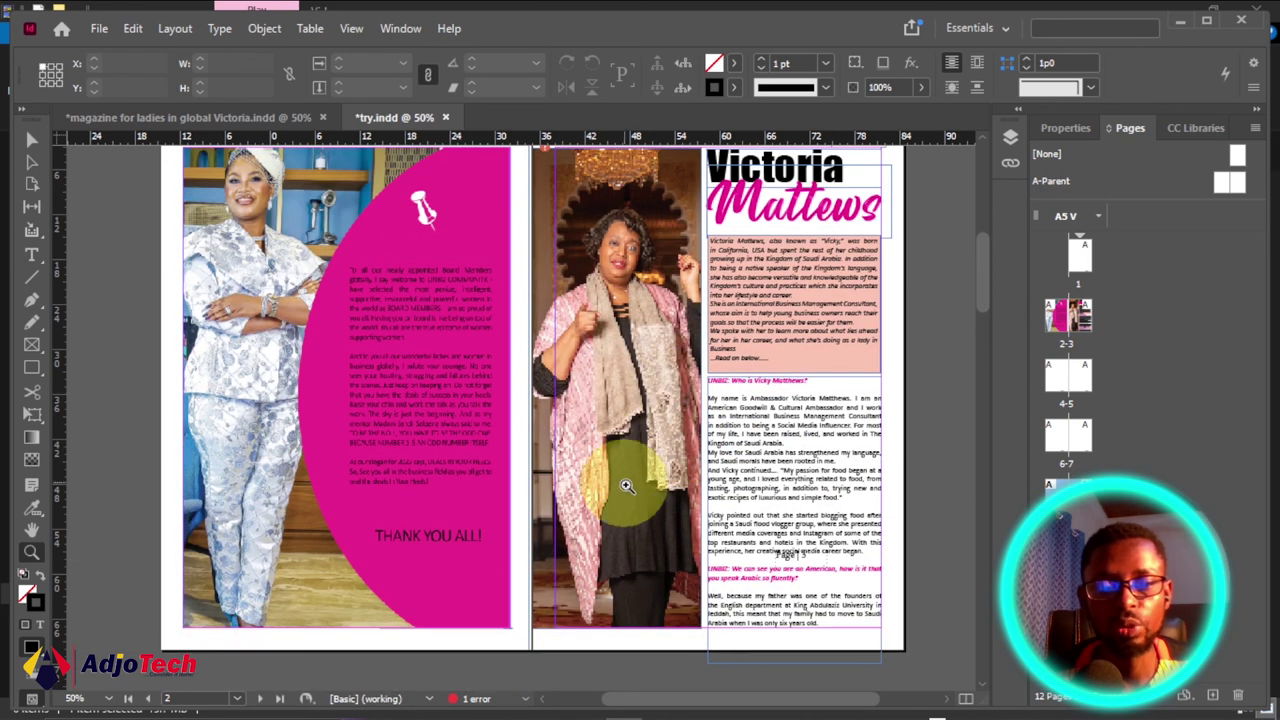
scroll(690, 510, down, 5)
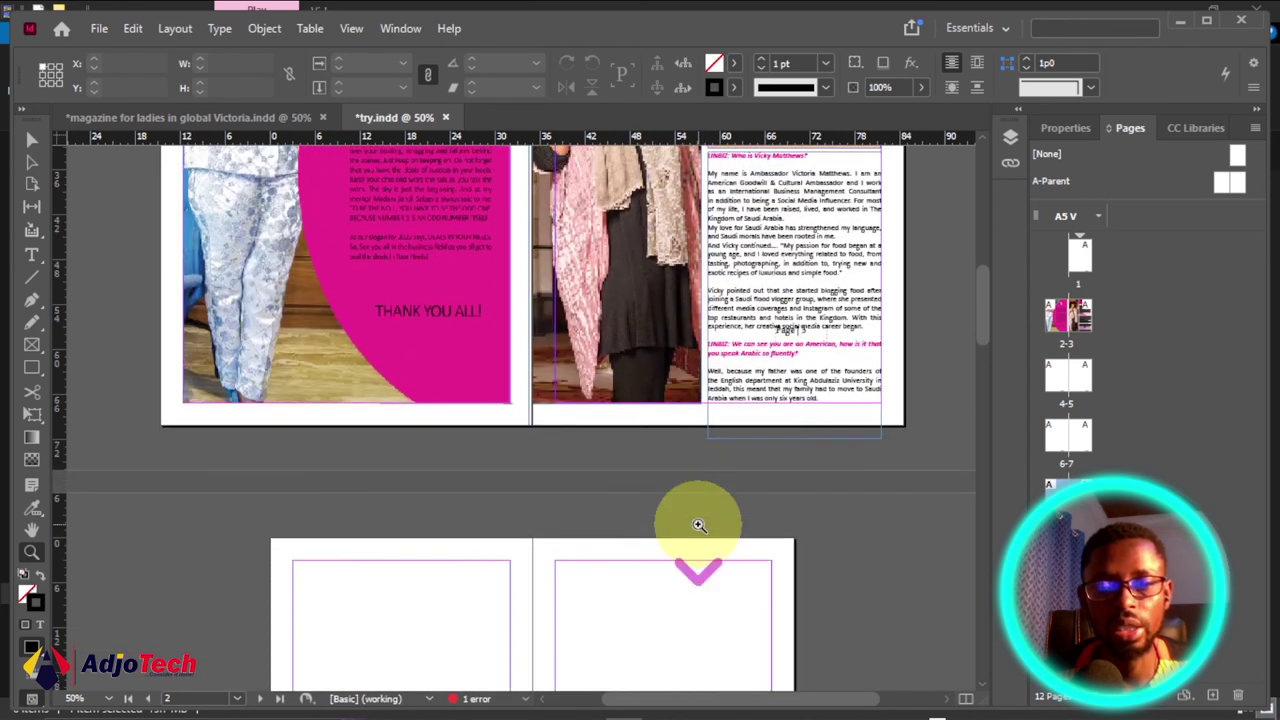
scroll(662, 443, up, 2)
scroll(663, 443, down, 3)
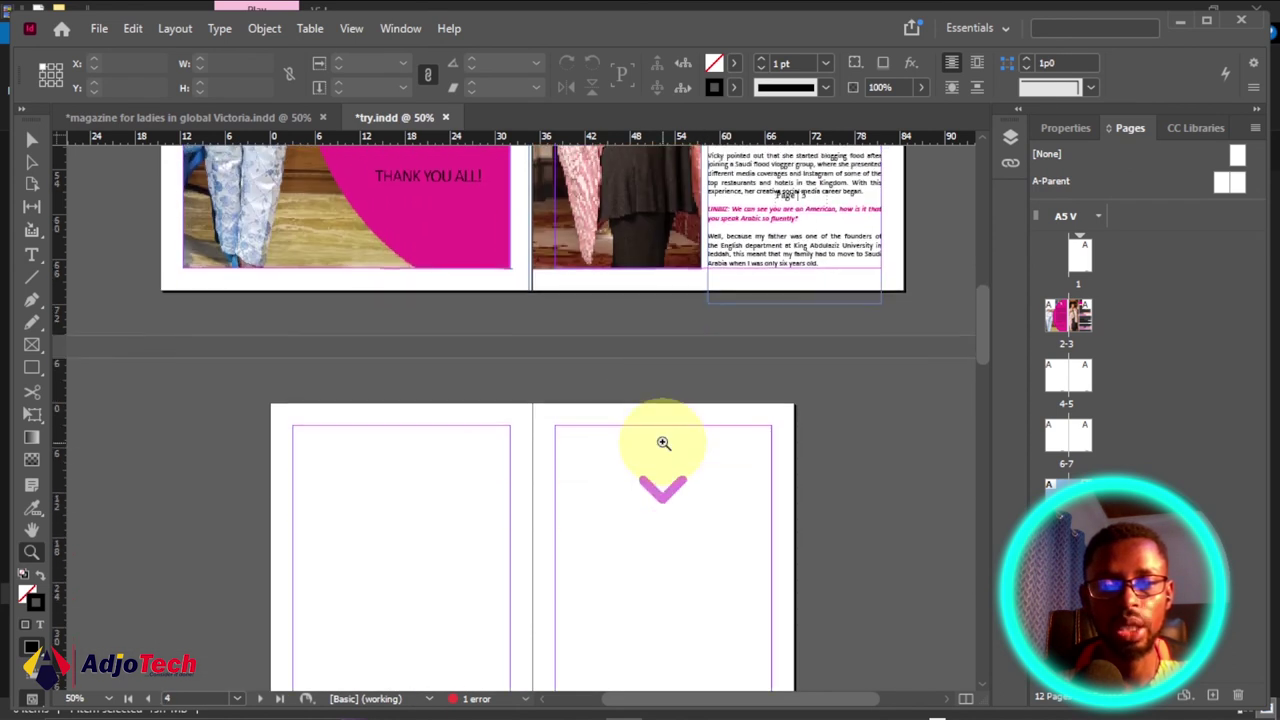
scroll(663, 443, up, 1)
scroll(663, 443, down, 3)
scroll(663, 443, up, 3)
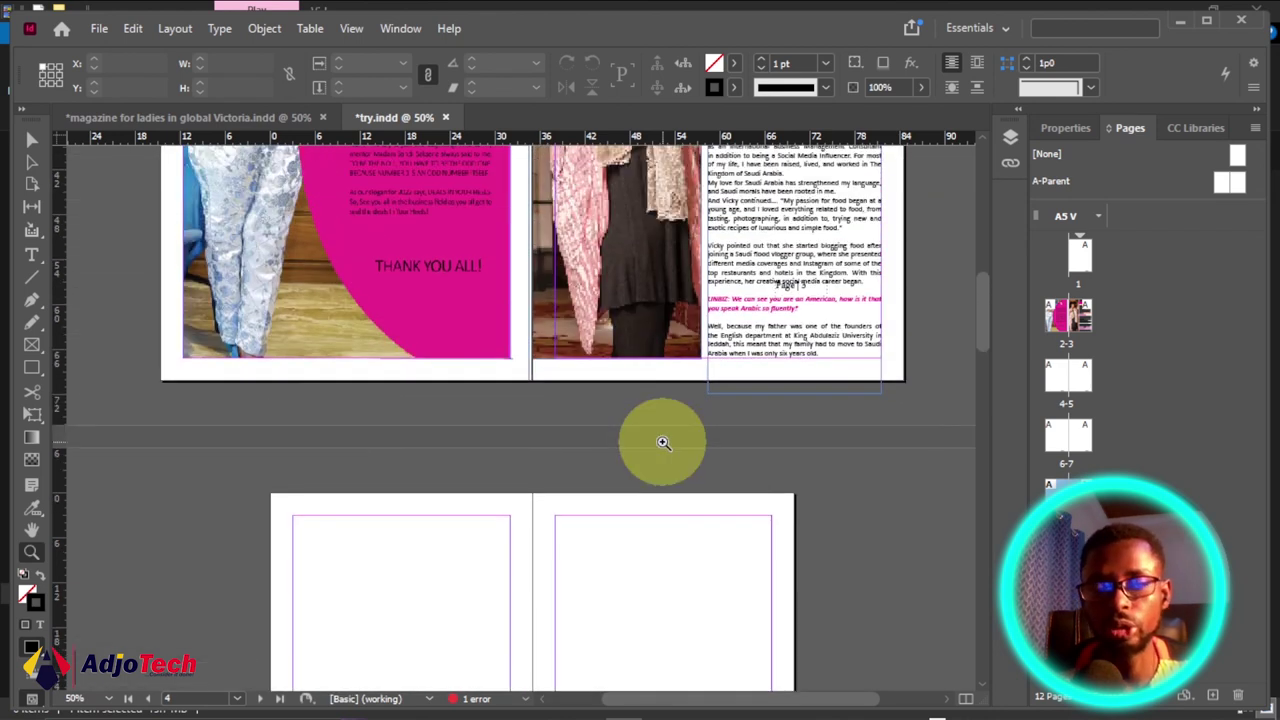
click(211, 126)
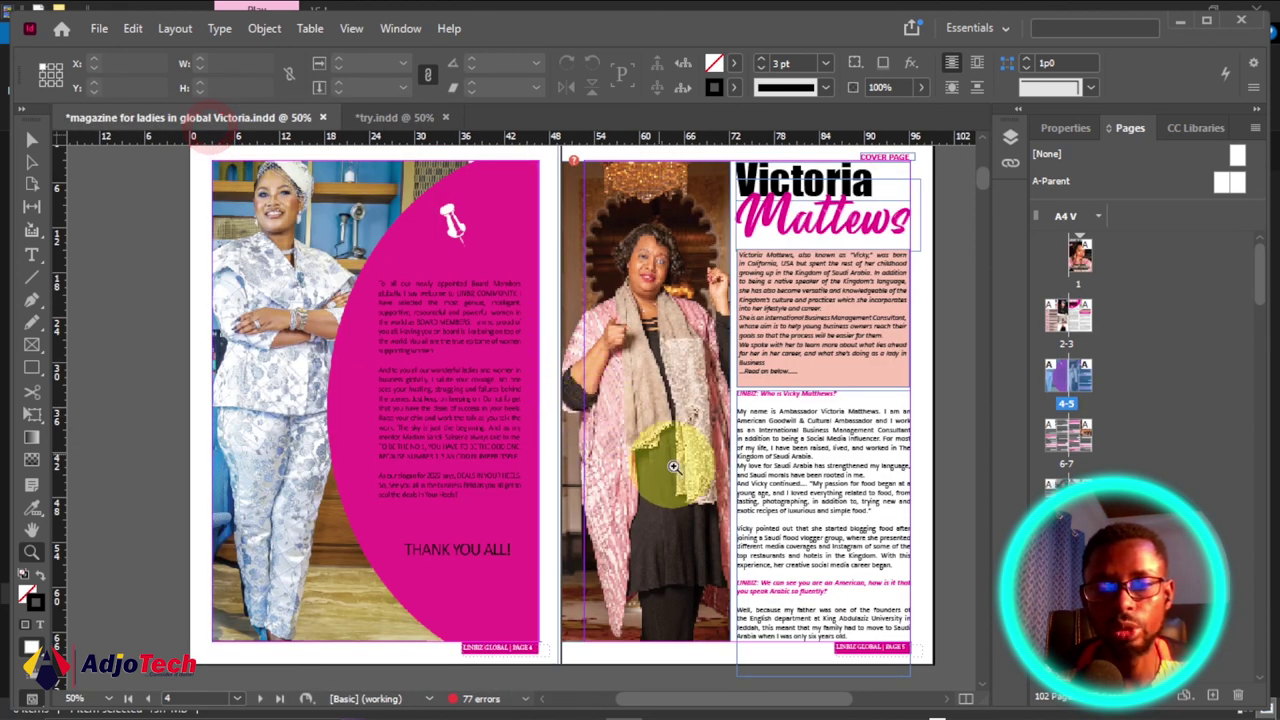
Duplicate page 3 from the Pages panel, adding the copy as page 13 of try.indd.
click(388, 117)
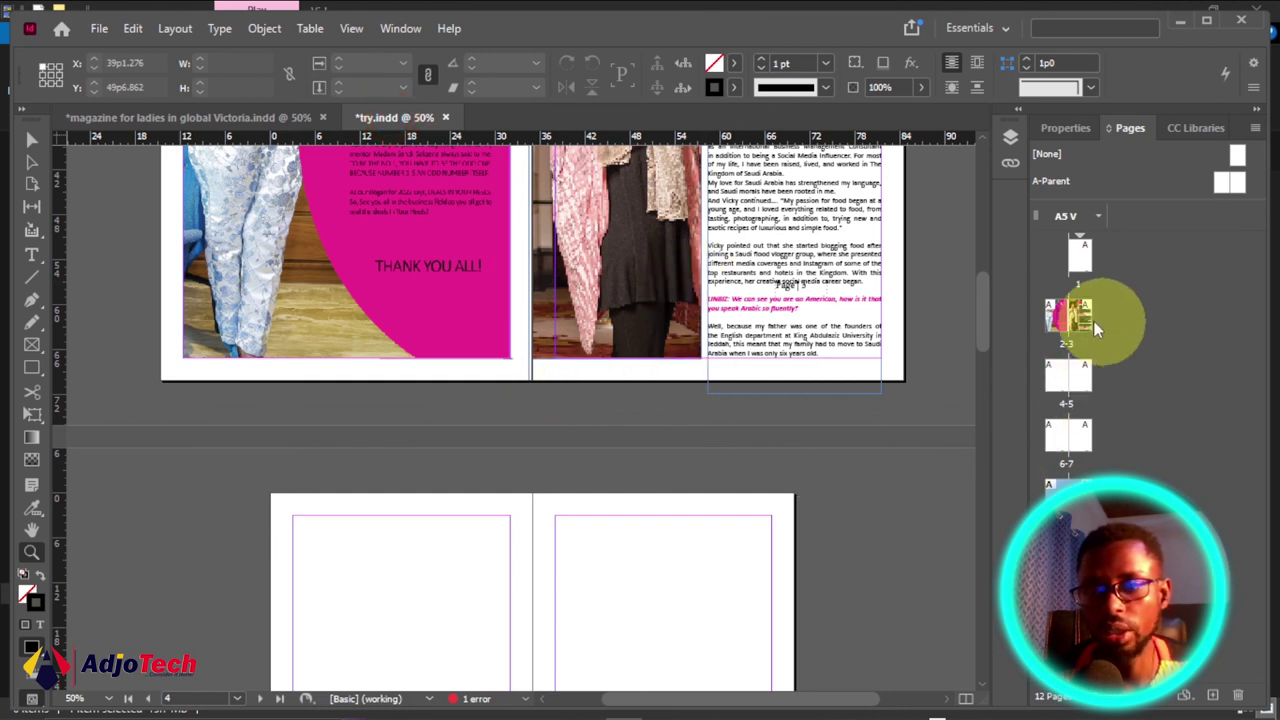
right_click(1077, 318)
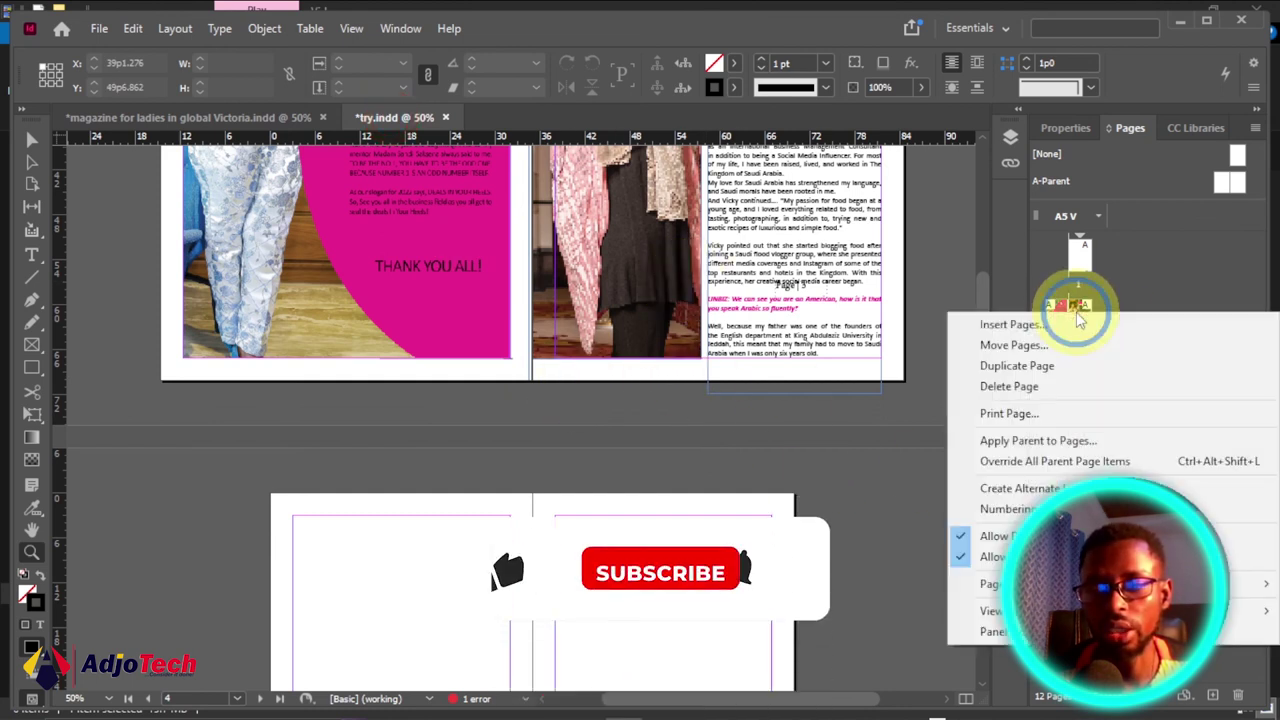
click(1055, 367)
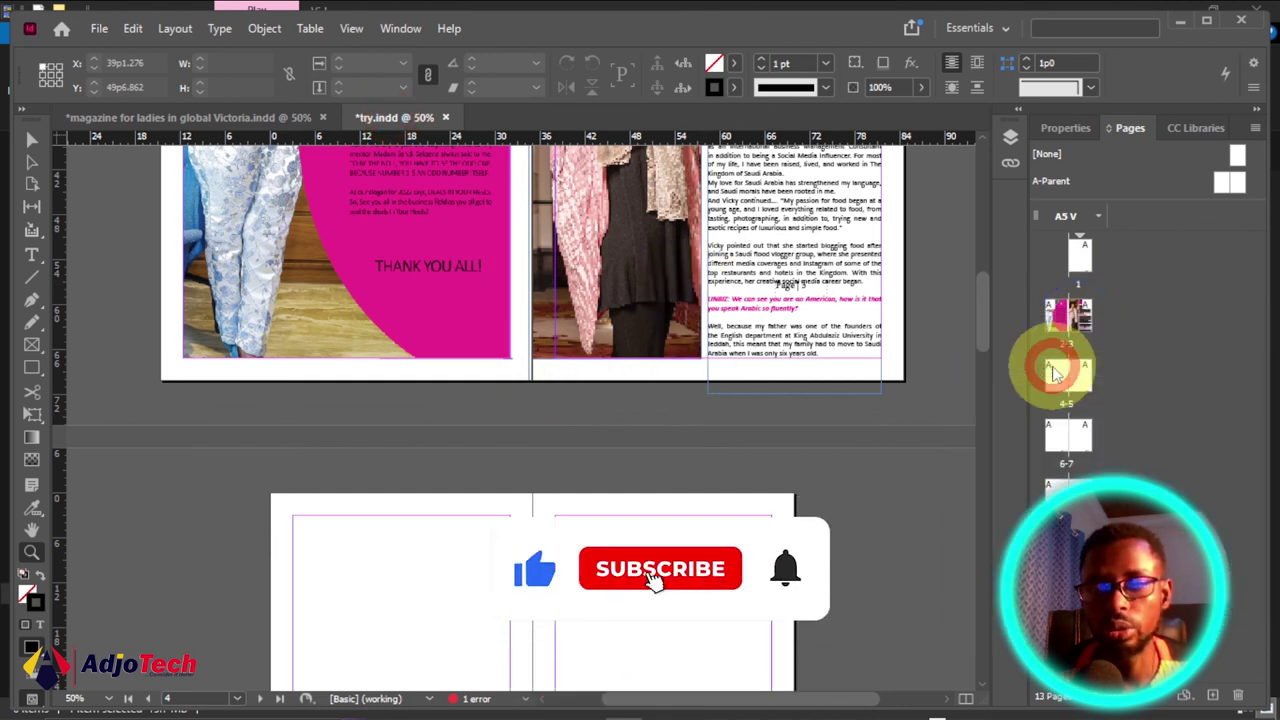
scroll(836, 468, up, 1)
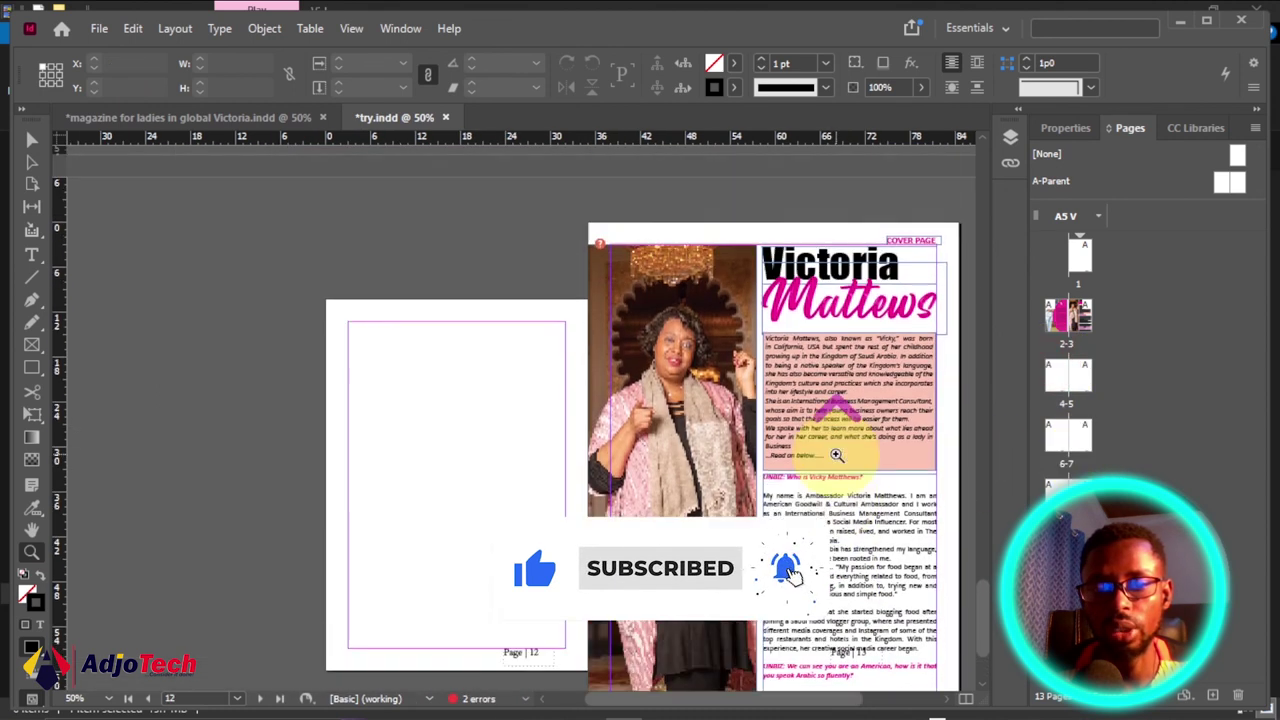